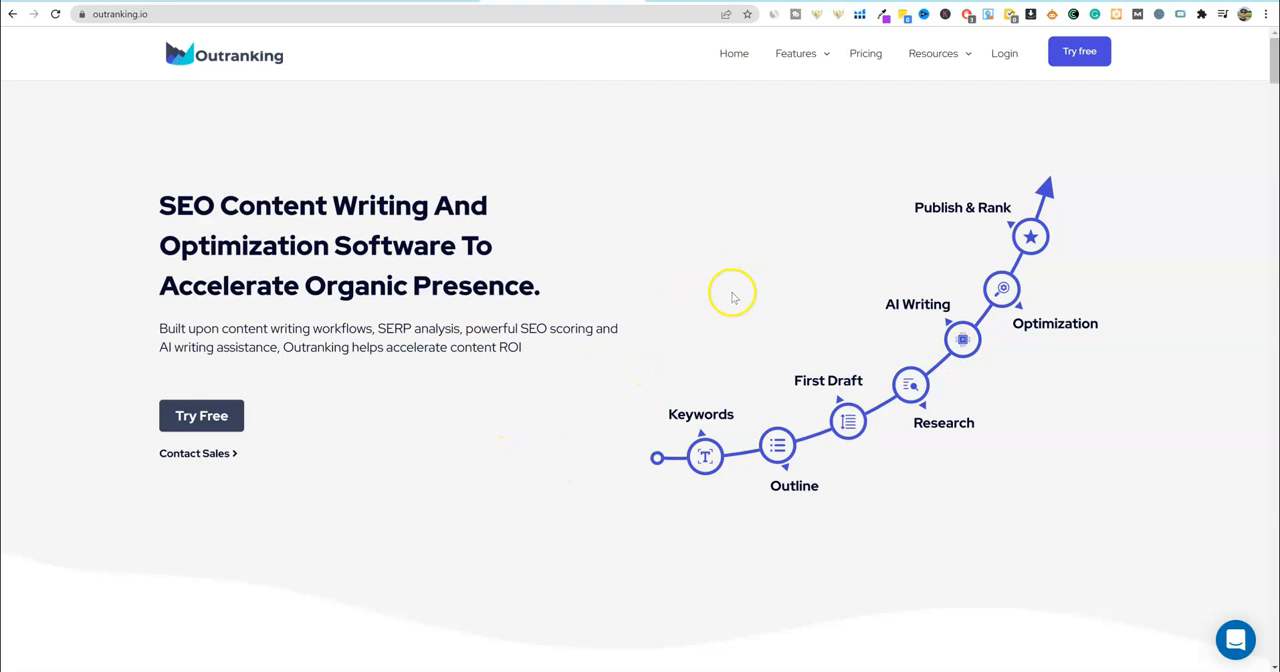
- Switch to the Outranking.io - SEO Content Creation Facebook group and review its agency training post and the blogging services event
click(722, 1)
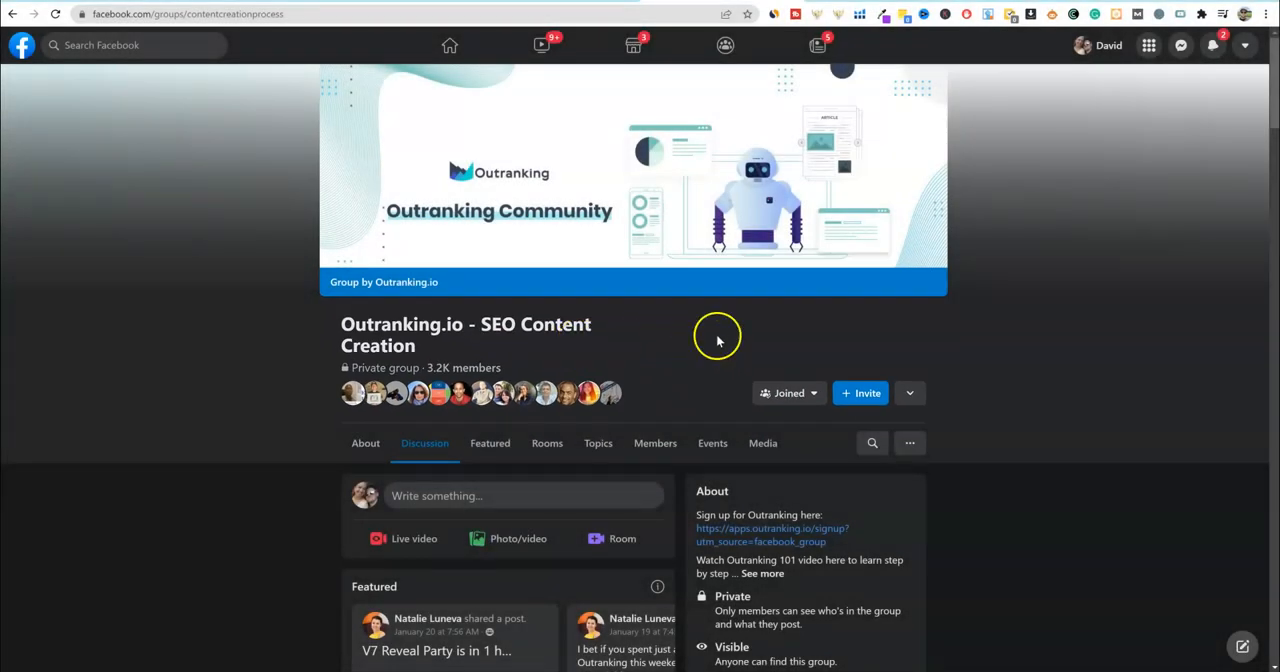
scroll(513, 503, down, 10)
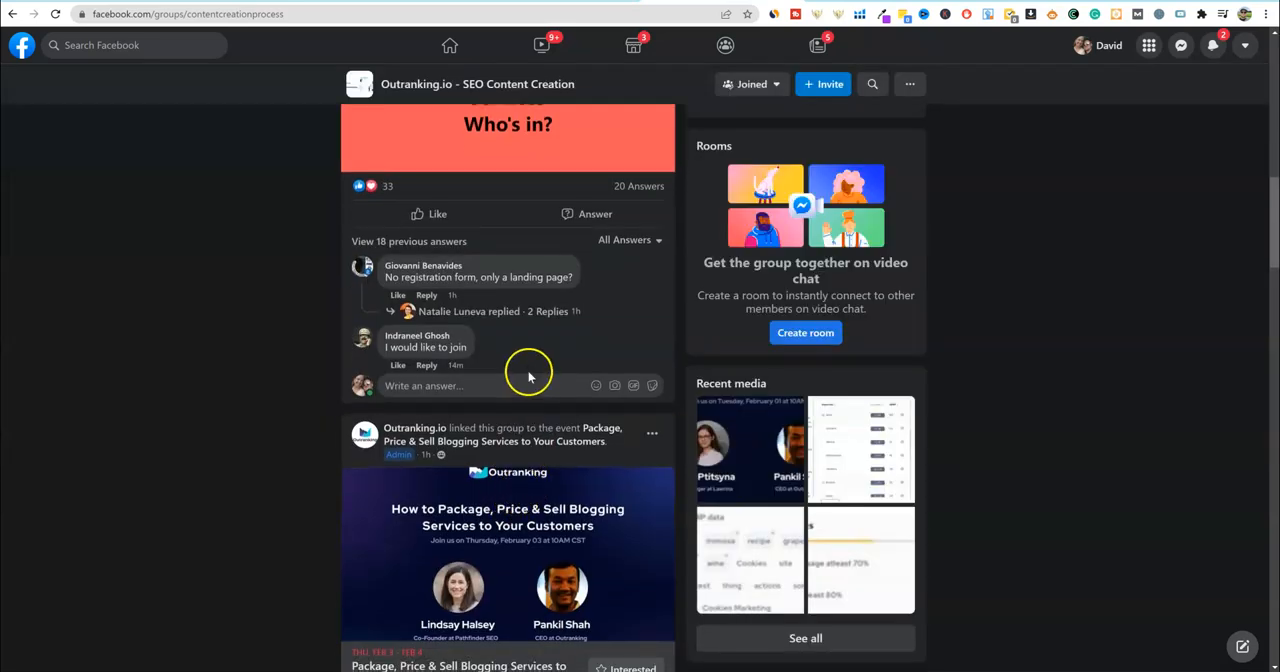
scroll(520, 375, up, 5)
mouse_move(435, 320)
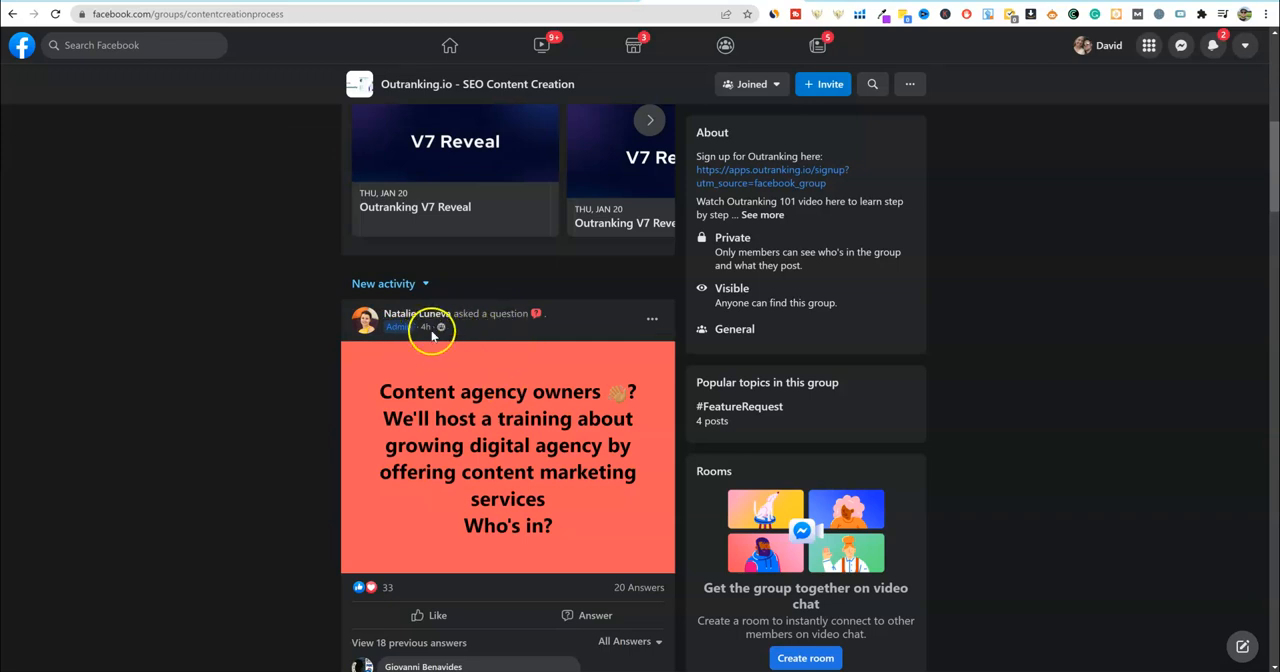
scroll(478, 440, down, 5)
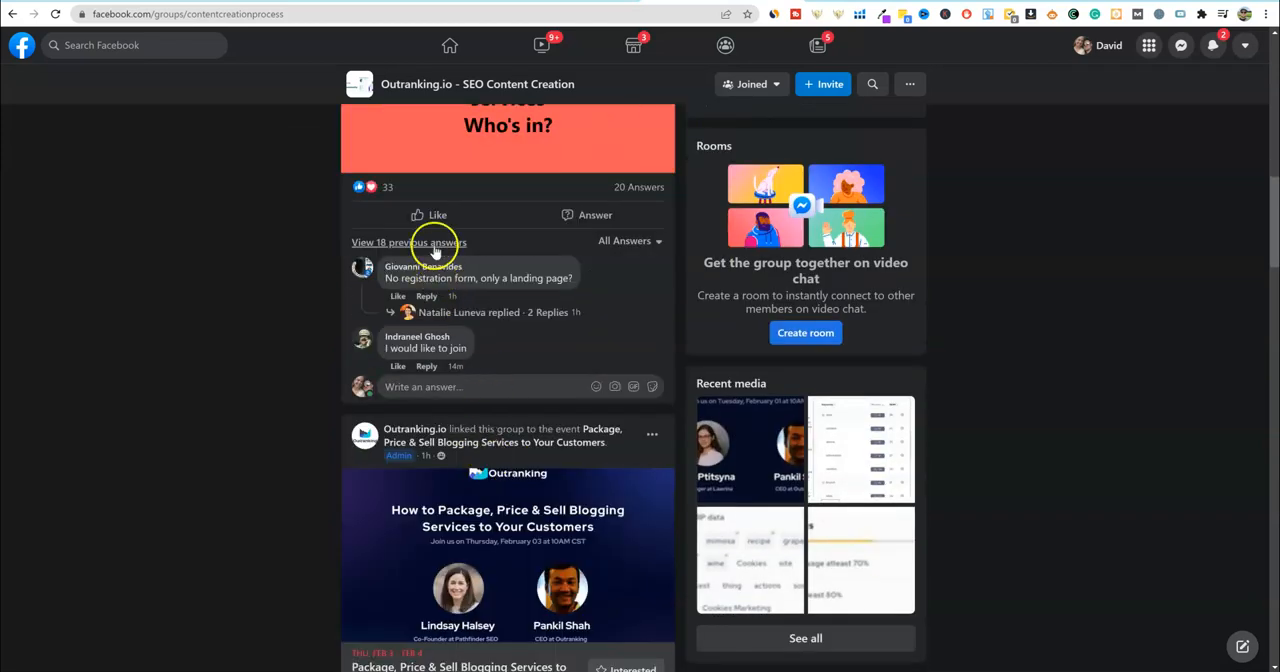
scroll(449, 386, down, 3)
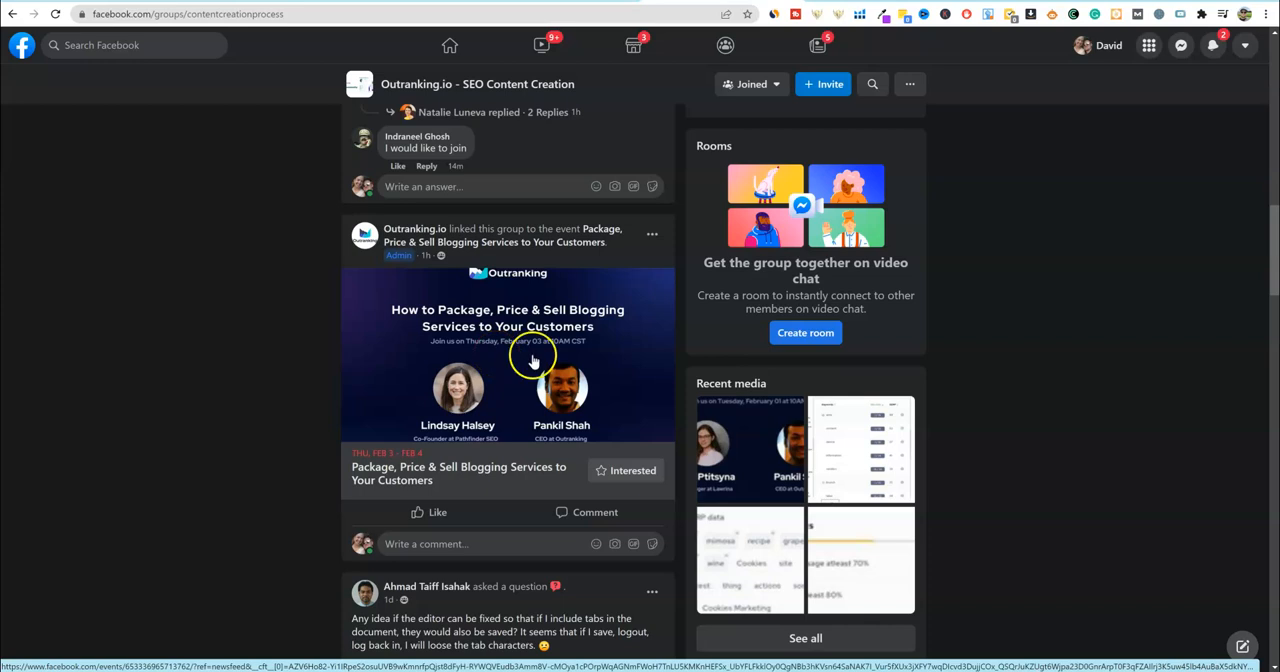
scroll(525, 350, down, 1)
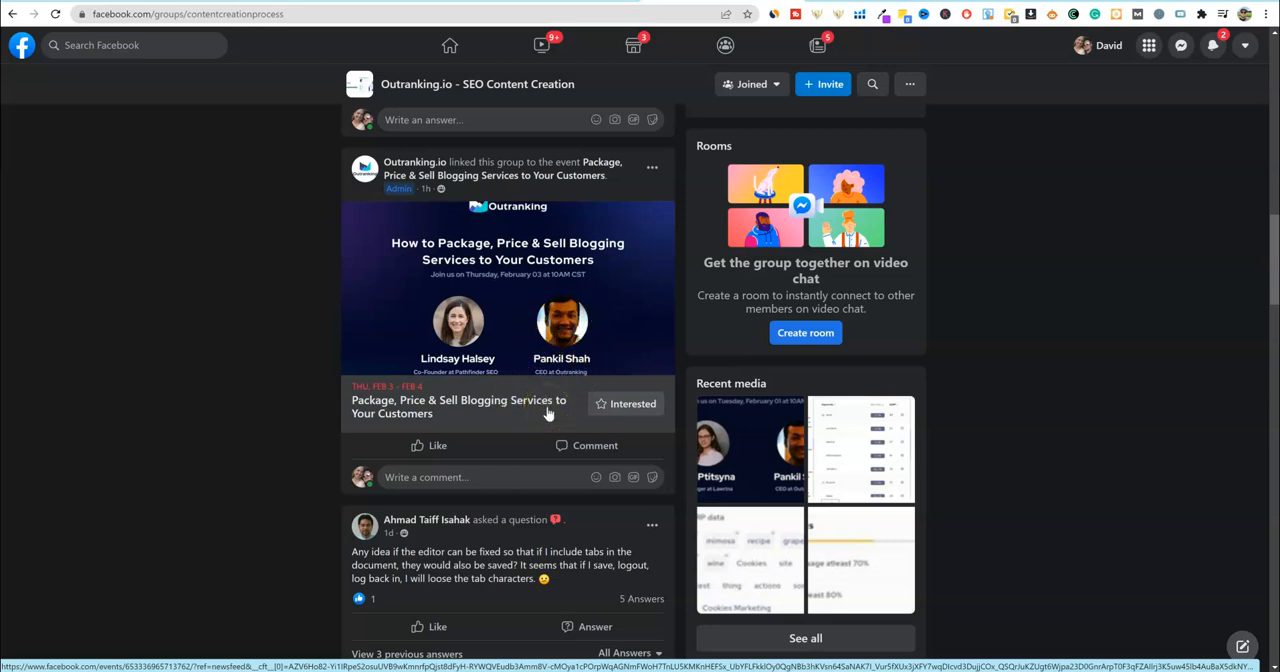
scroll(547, 413, down, 1)
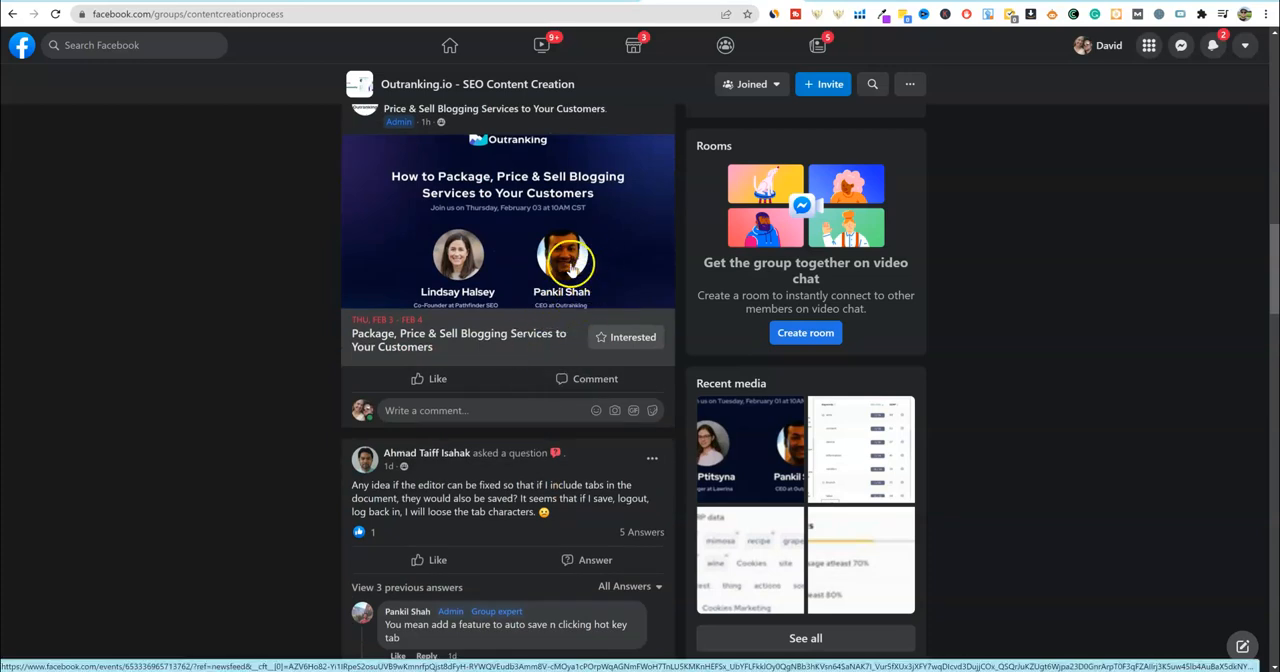
scroll(585, 300, down, 1)
scroll(591, 317, up, 3)
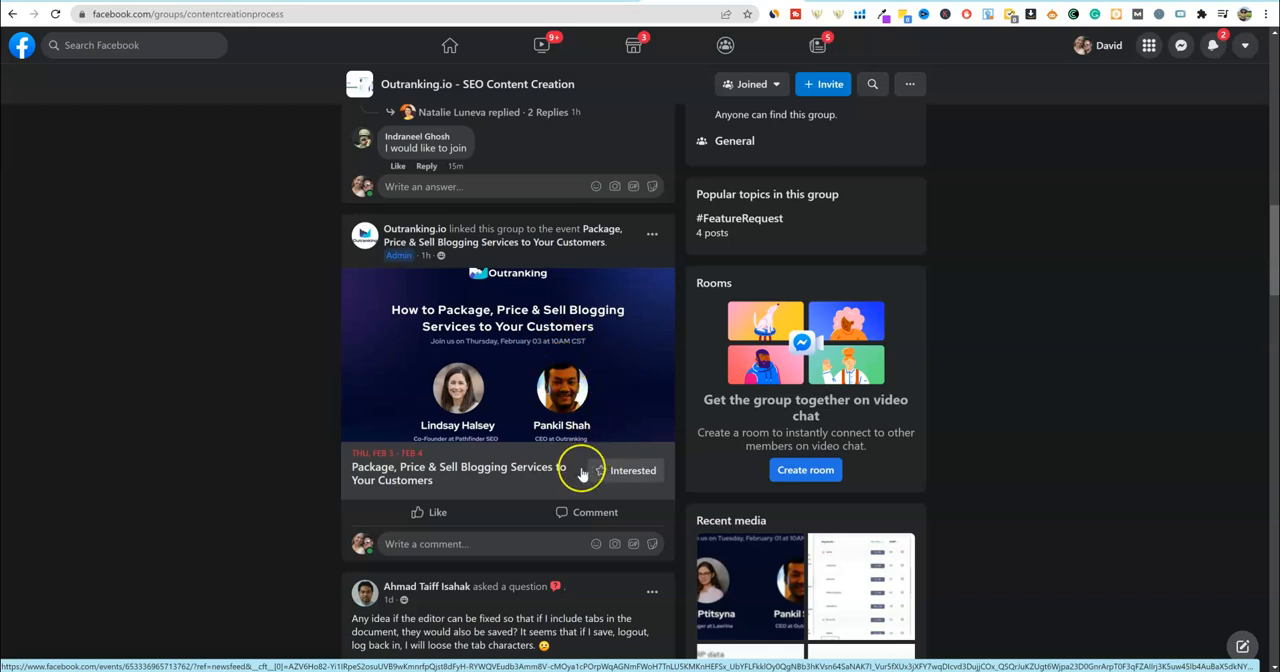
- Read the members' questions and answers in the group feed, including the tab-saving, video competition and session timeout posts
scroll(586, 470, down, 2)
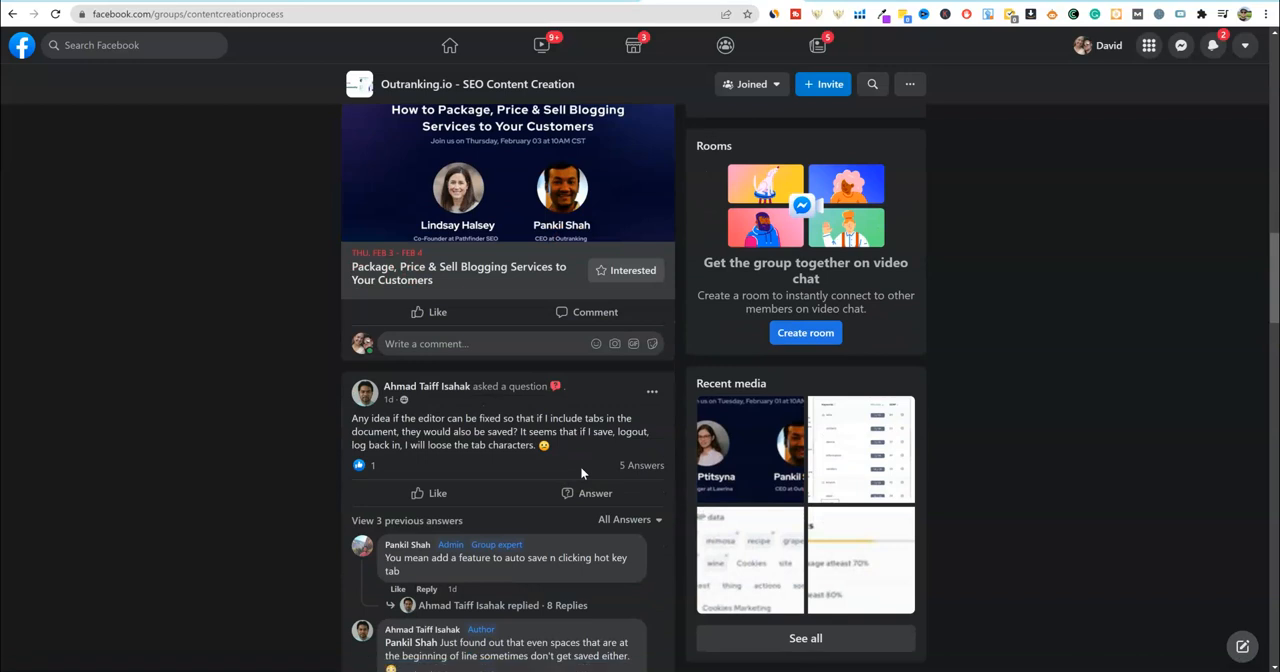
scroll(582, 474, down, 1)
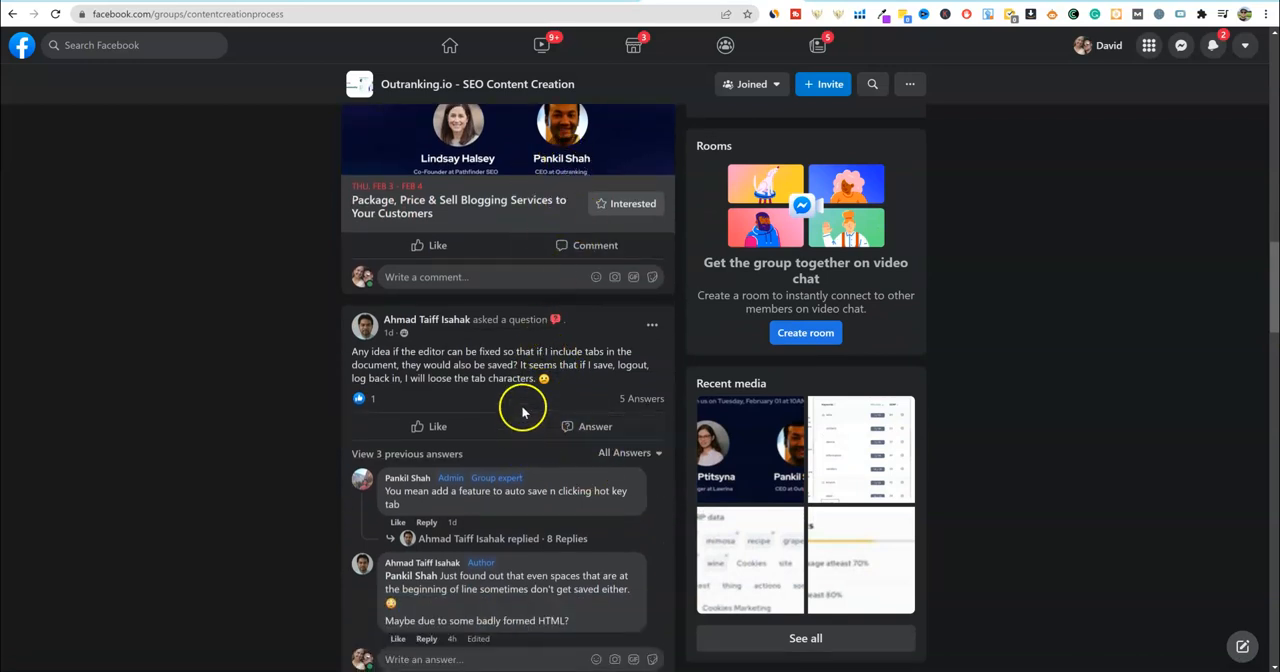
scroll(520, 408, down, 3)
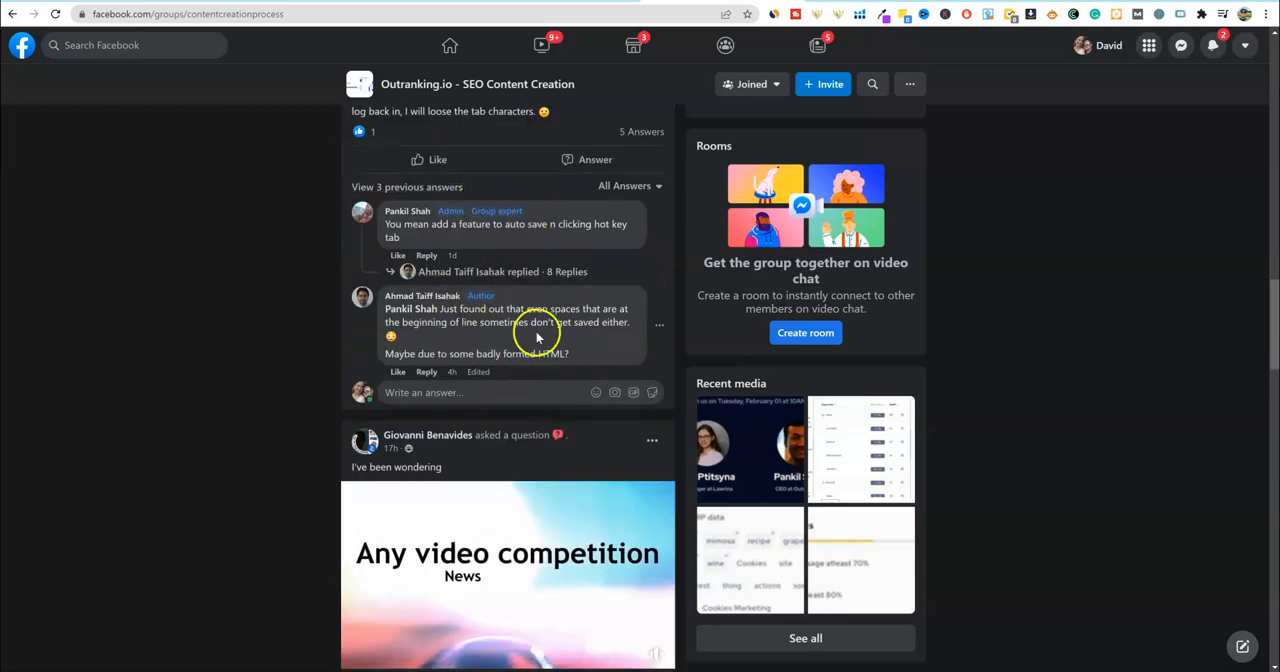
scroll(568, 350, down, 1)
scroll(570, 352, down, 4)
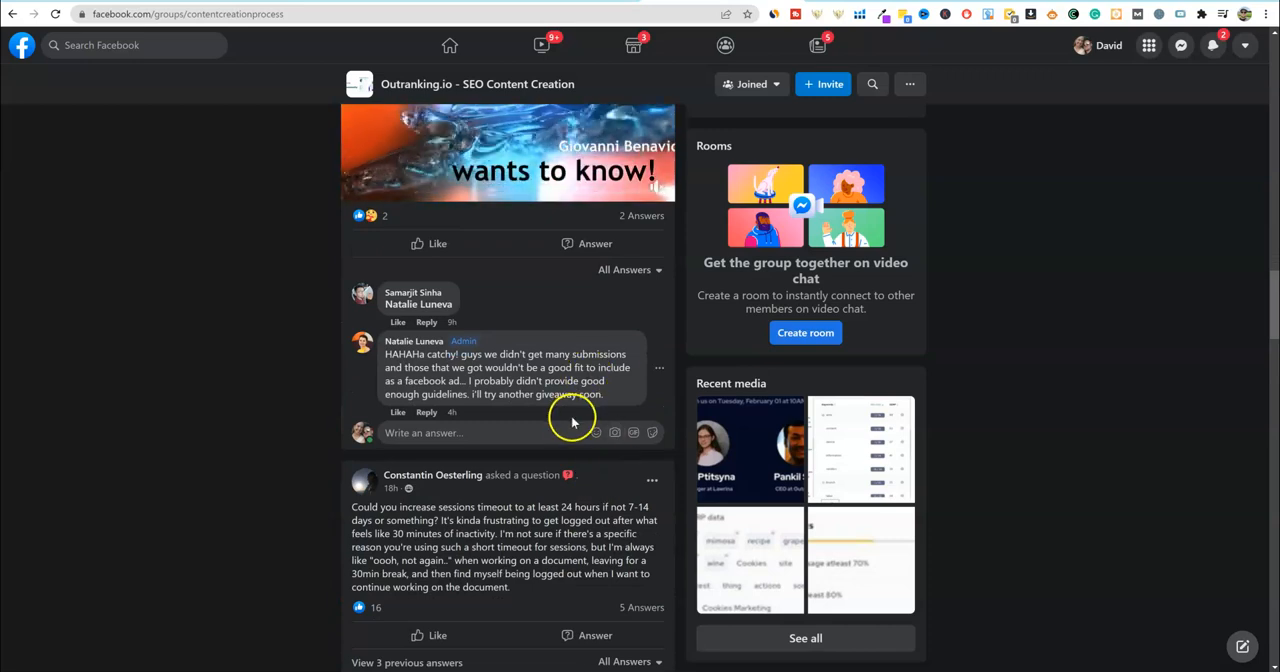
scroll(570, 415, down, 2)
scroll(520, 440, down, 2)
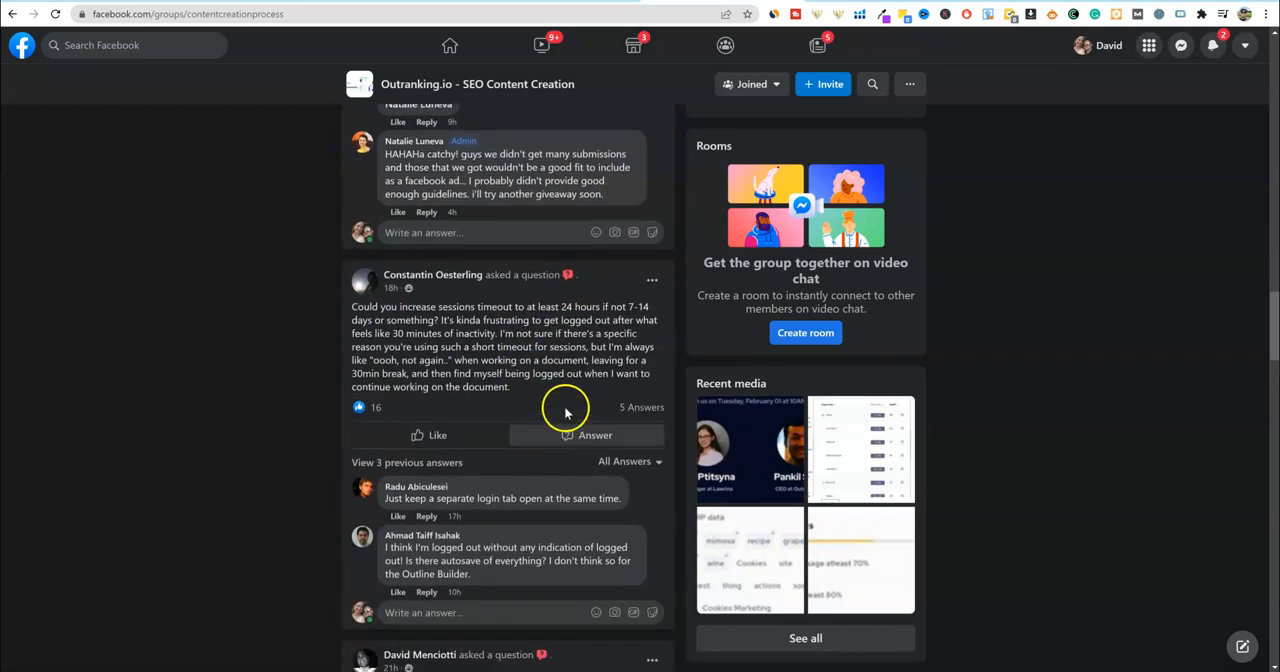
scroll(500, 385, down, 4)
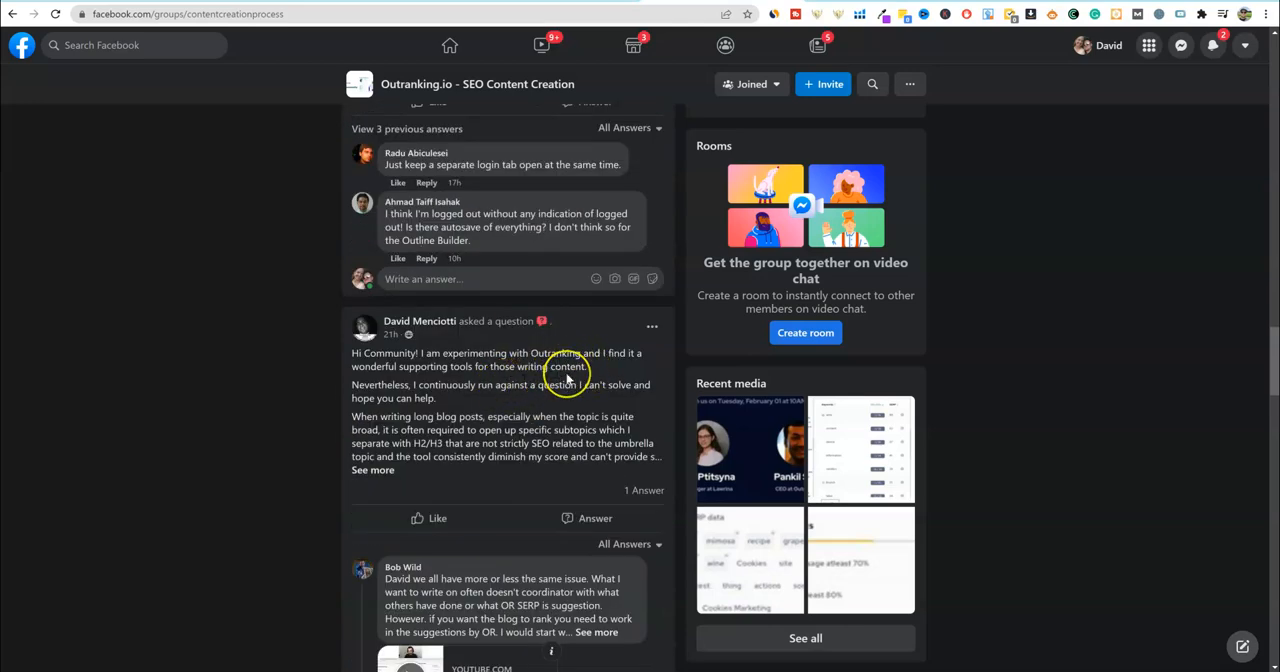
scroll(570, 372, down, 7)
scroll(565, 375, down, 2)
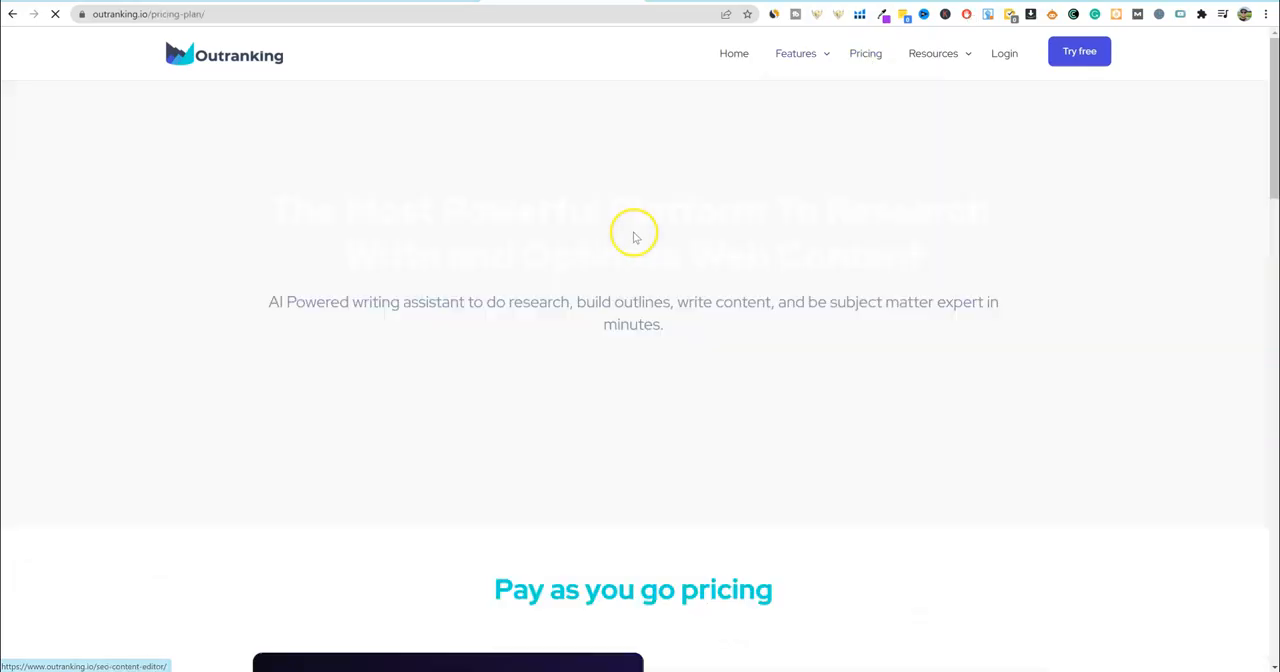
- Review the Standard Plan and Characters Addons prices on the Outranking pricing page
scroll(638, 243, down, 6)
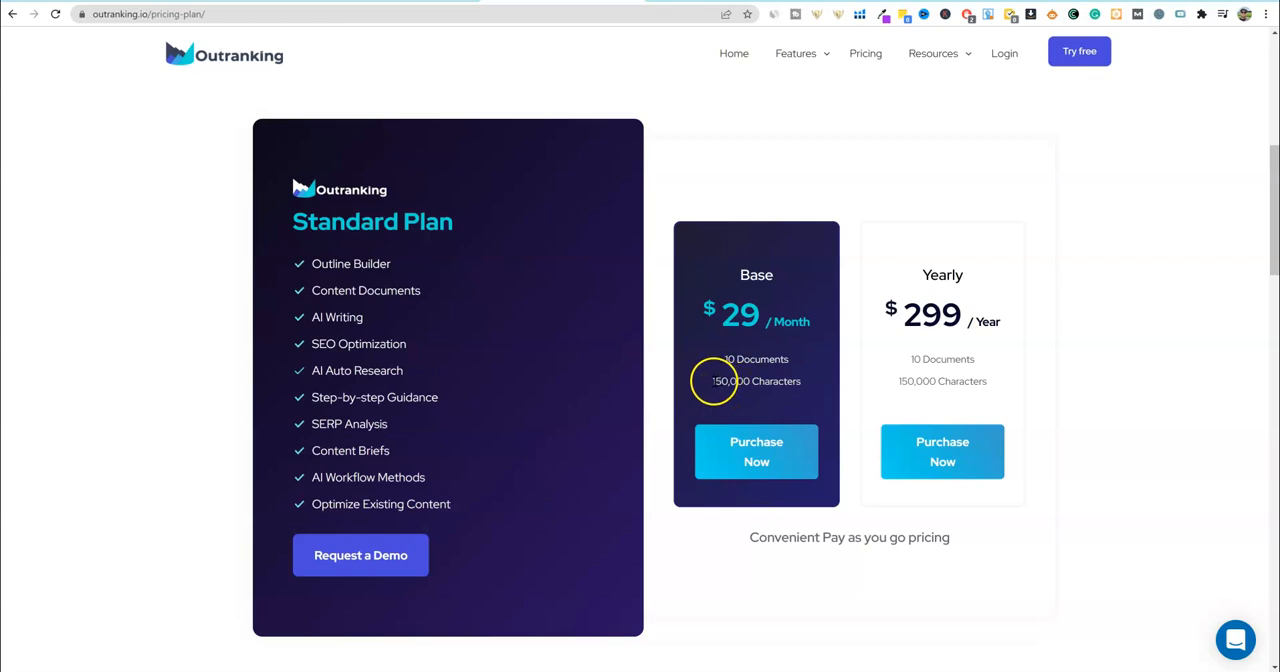
scroll(800, 403, down, 3)
scroll(749, 383, up, 3)
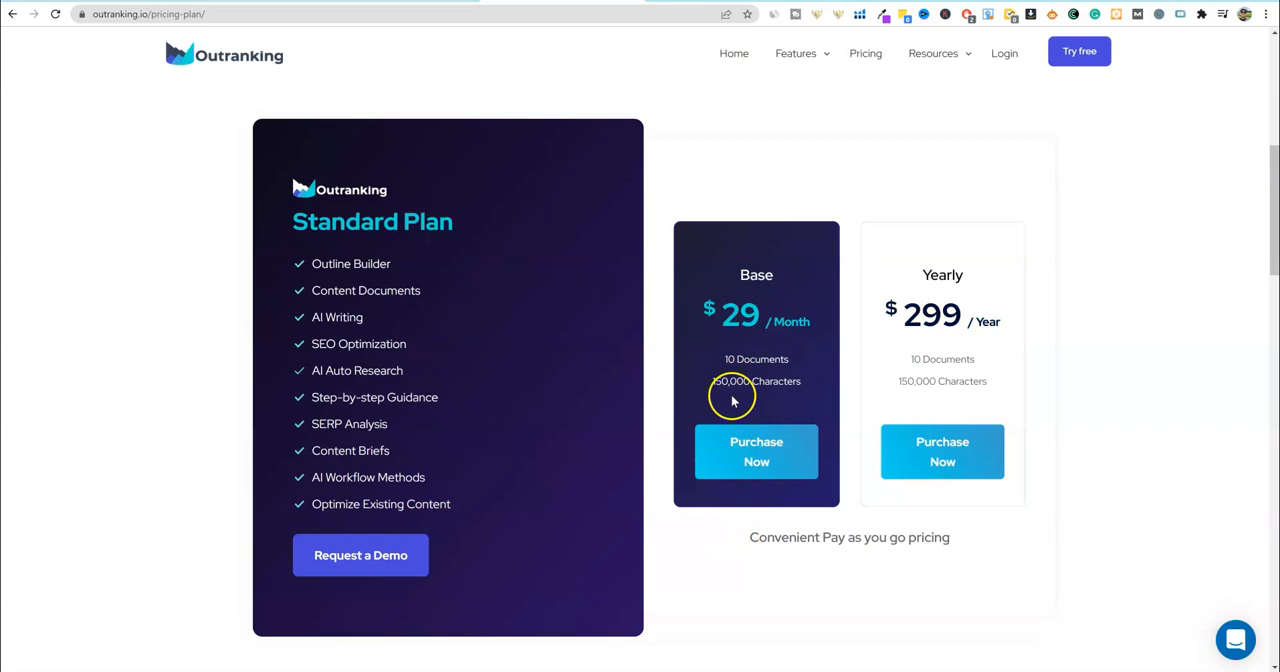
scroll(750, 475, down, 3)
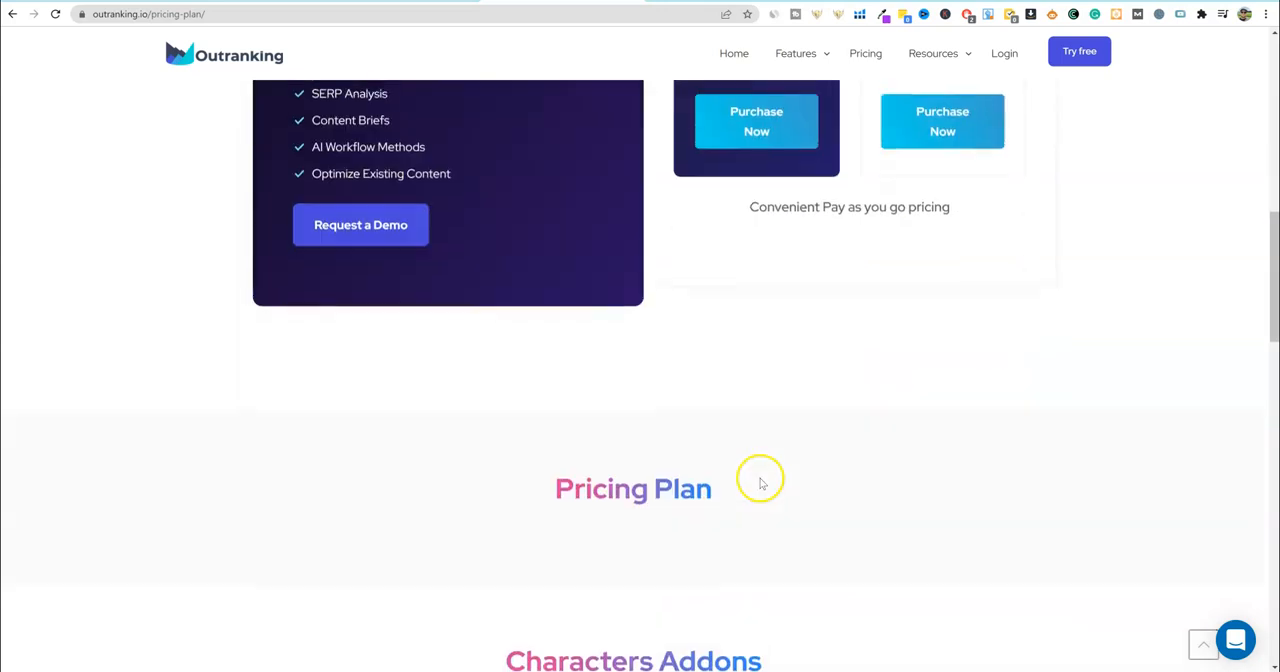
scroll(760, 483, down, 5)
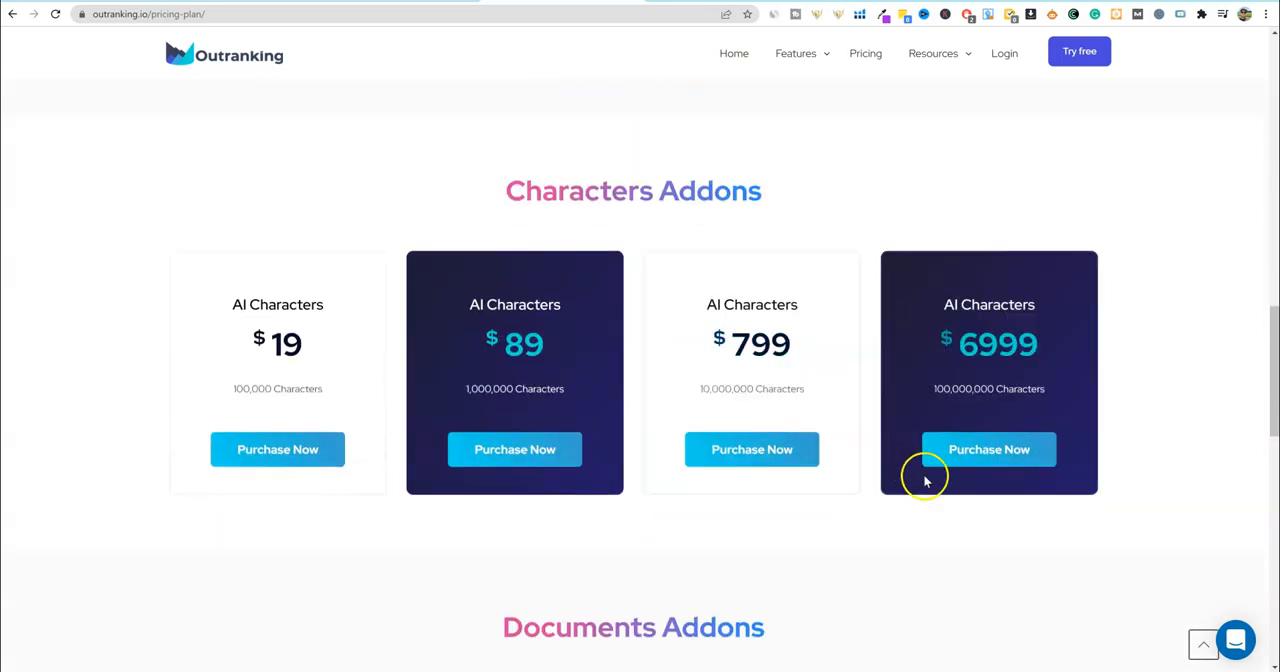
scroll(947, 507, down, 1)
scroll(948, 508, up, 1)
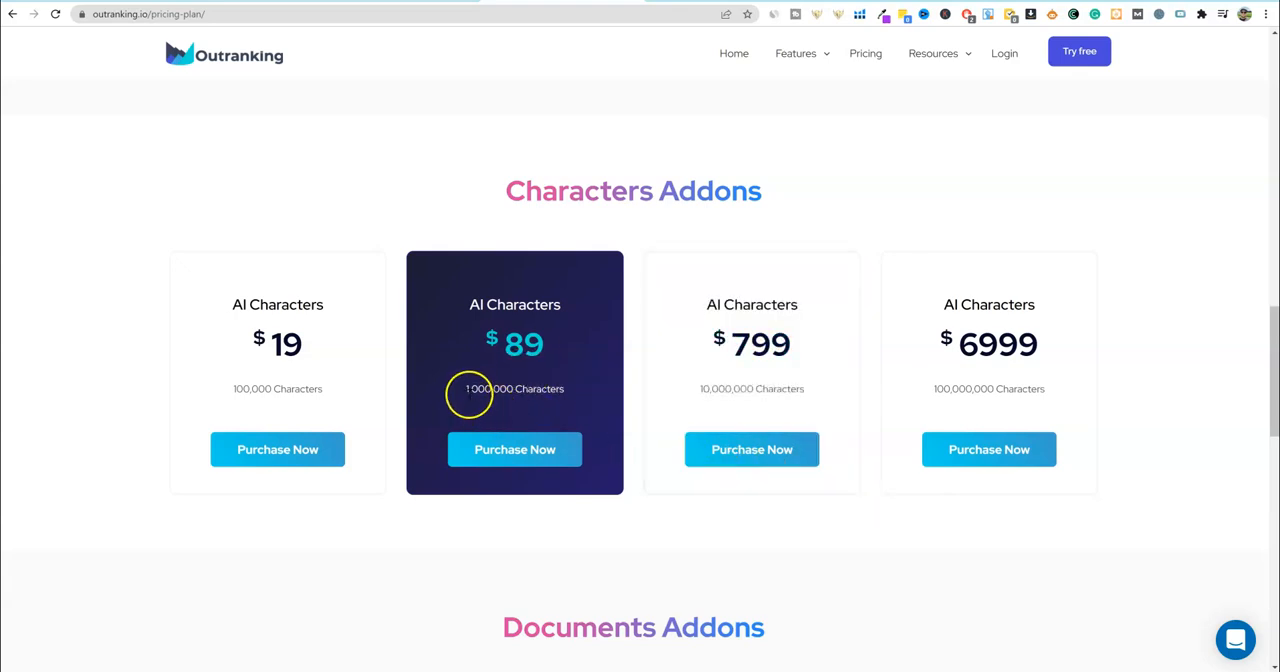
- Convert 1000000 characters to words in the charactercounter.com converter and highlight the estimated word range
mouse_move(797, 45)
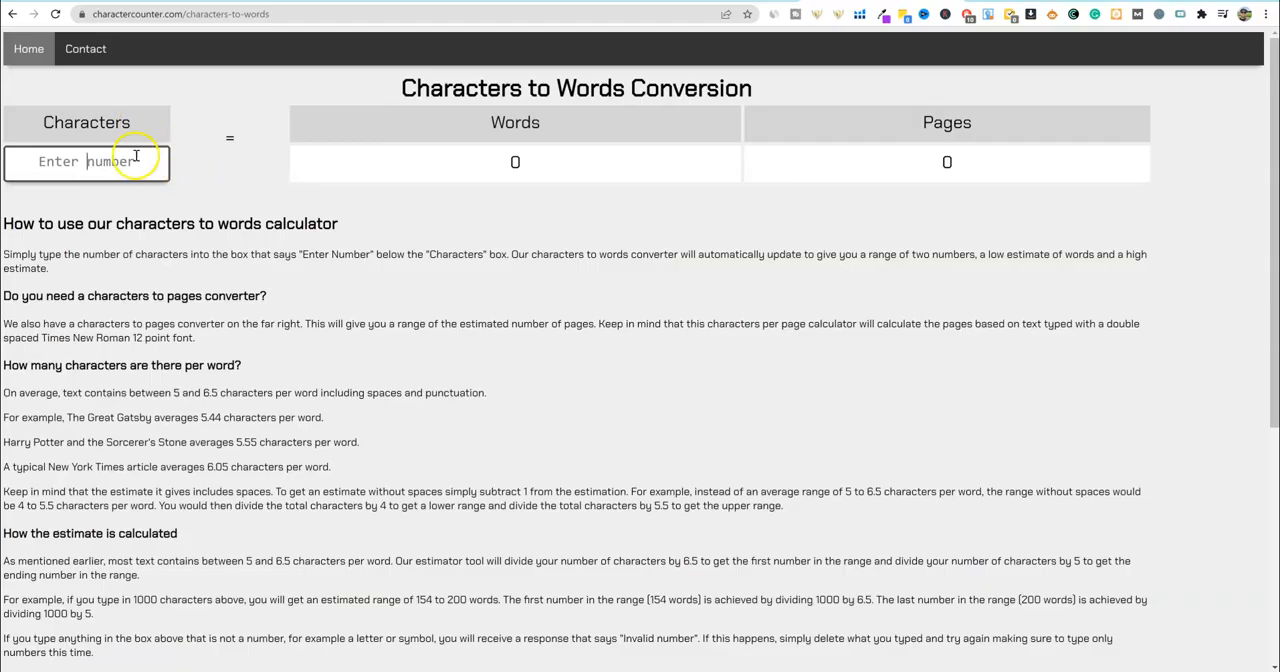
click(100, 161)
text(1000000)
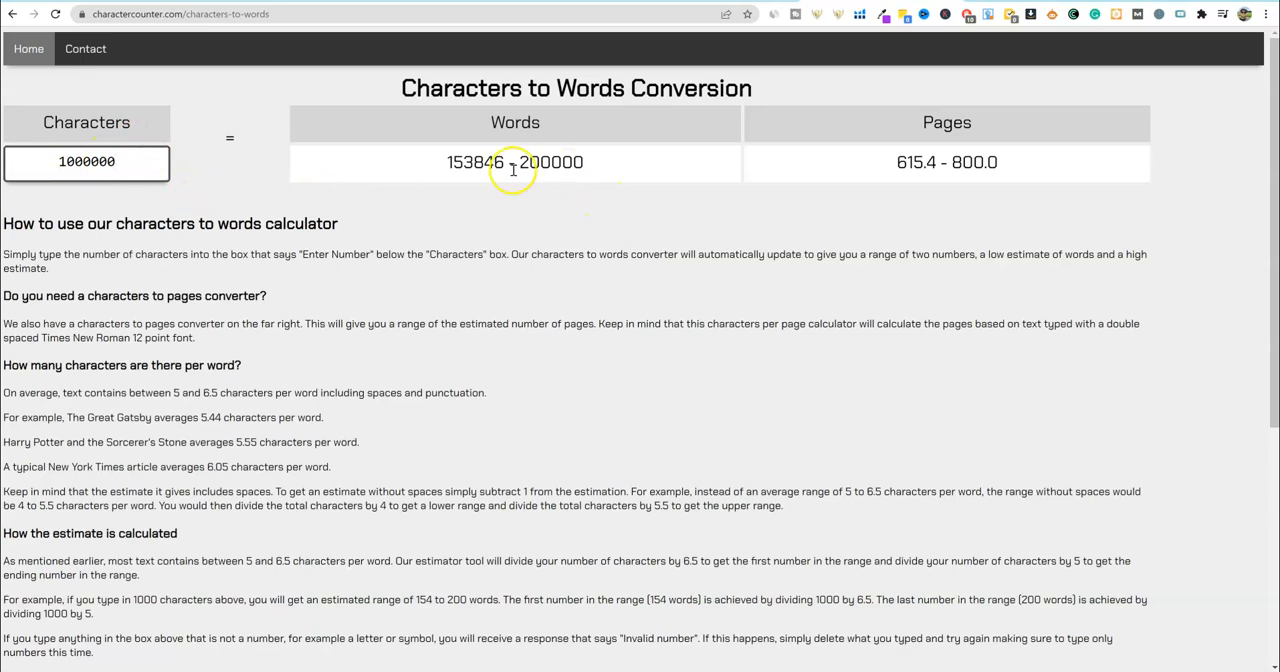
drag(452, 163, 598, 170)
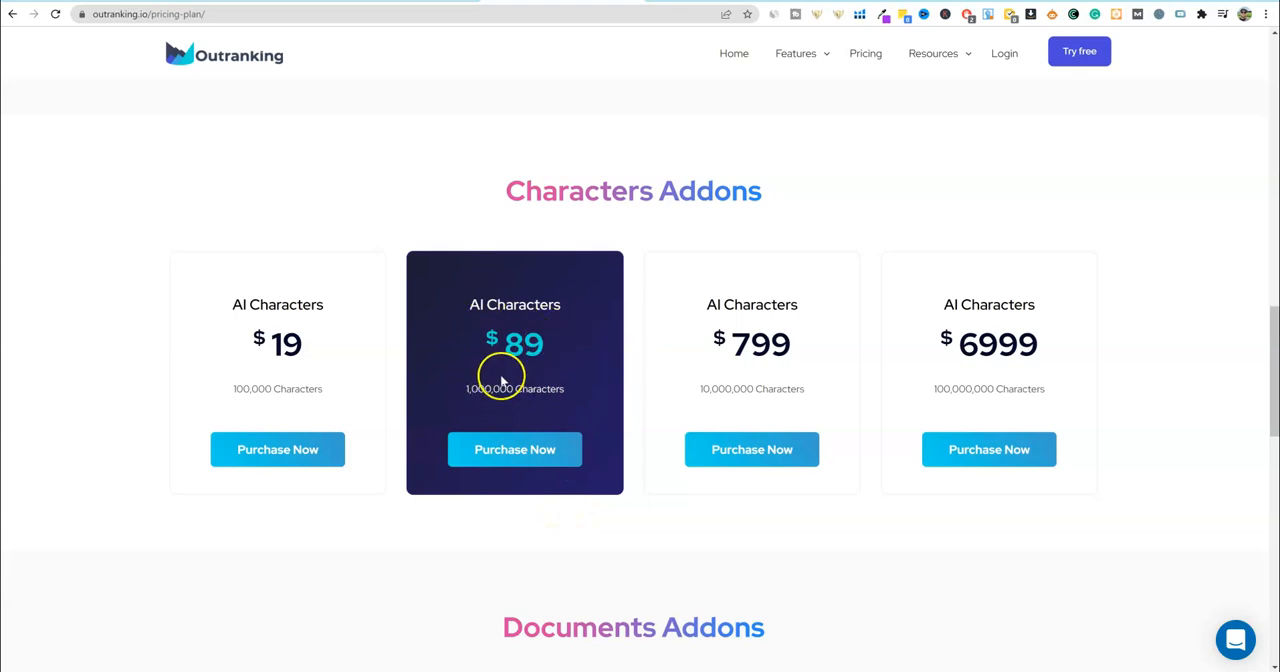
- Compare the Characters Addons, Documents Addons and Users prices on the Outranking pricing page
scroll(549, 401, up, 1)
scroll(549, 401, down, 1)
scroll(540, 483, down, 3)
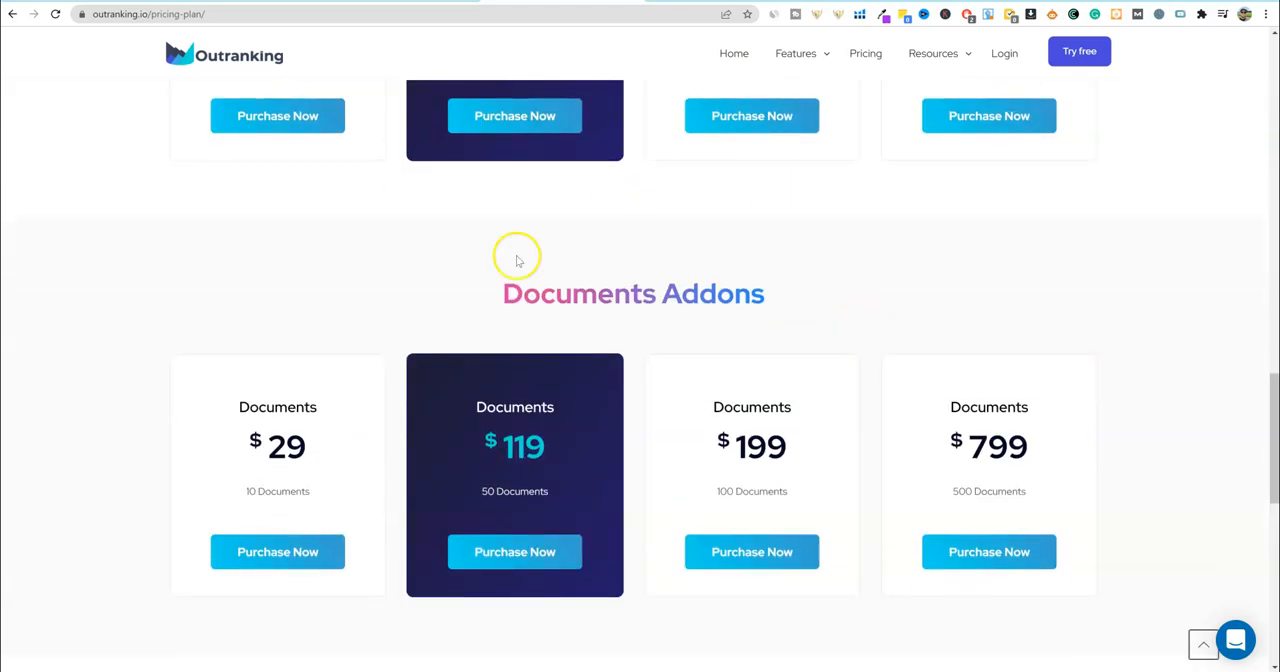
scroll(640, 410, up, 3)
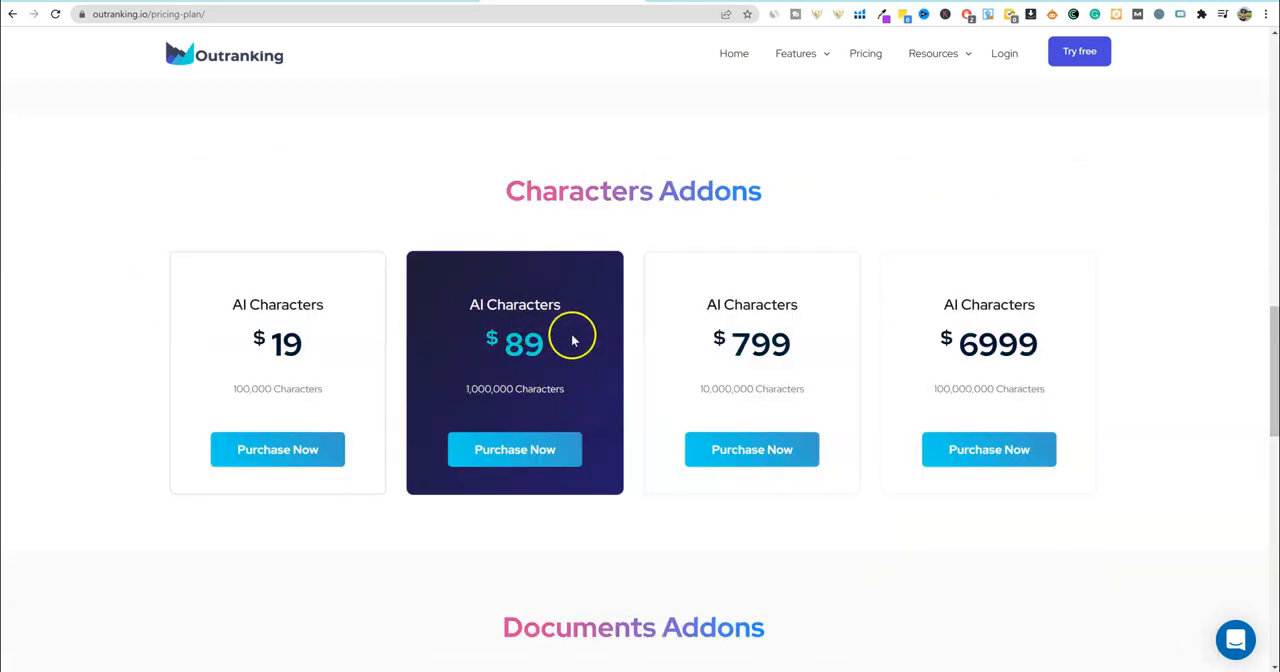
scroll(560, 420, down, 2)
scroll(550, 497, down, 2)
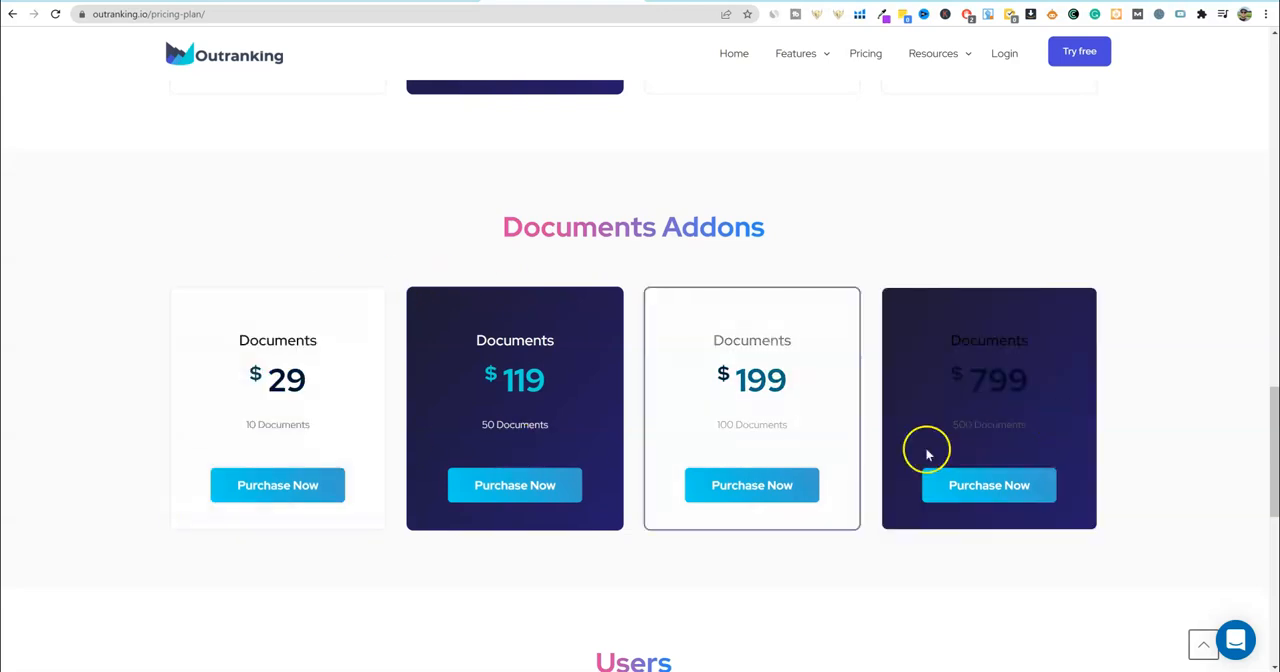
scroll(597, 514, down, 4)
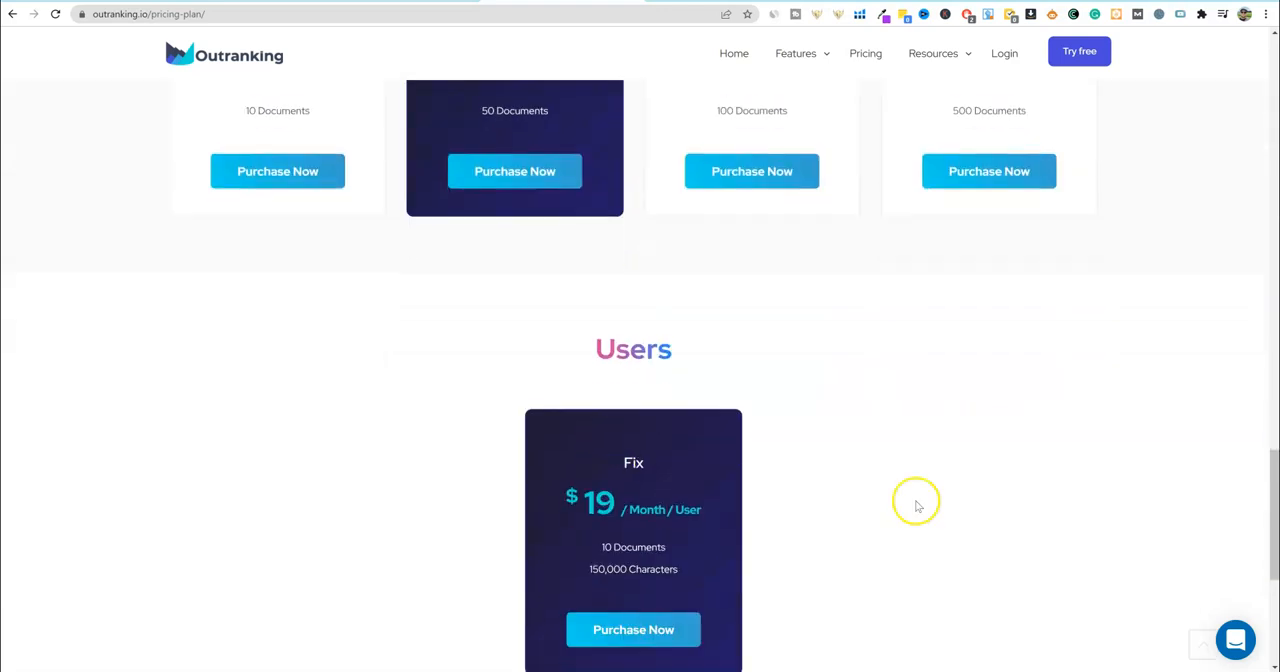
scroll(797, 486, up, 10)
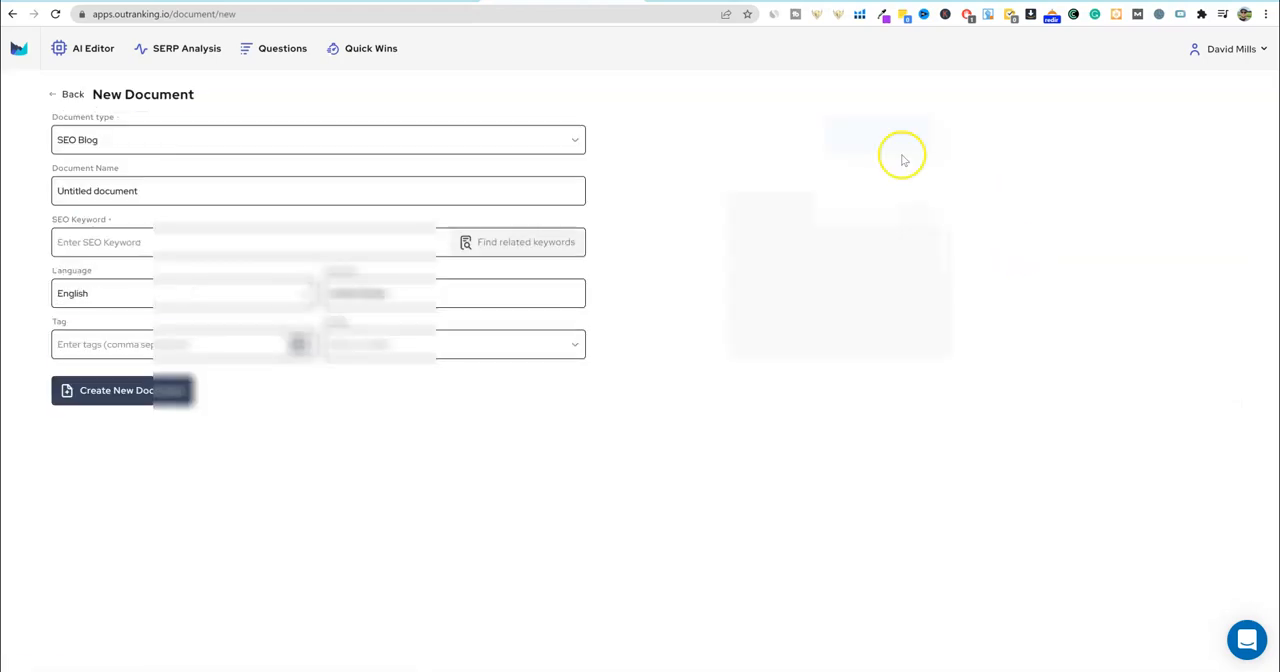
- Choose SEO Blog as the document type for the new document
click(274, 143)
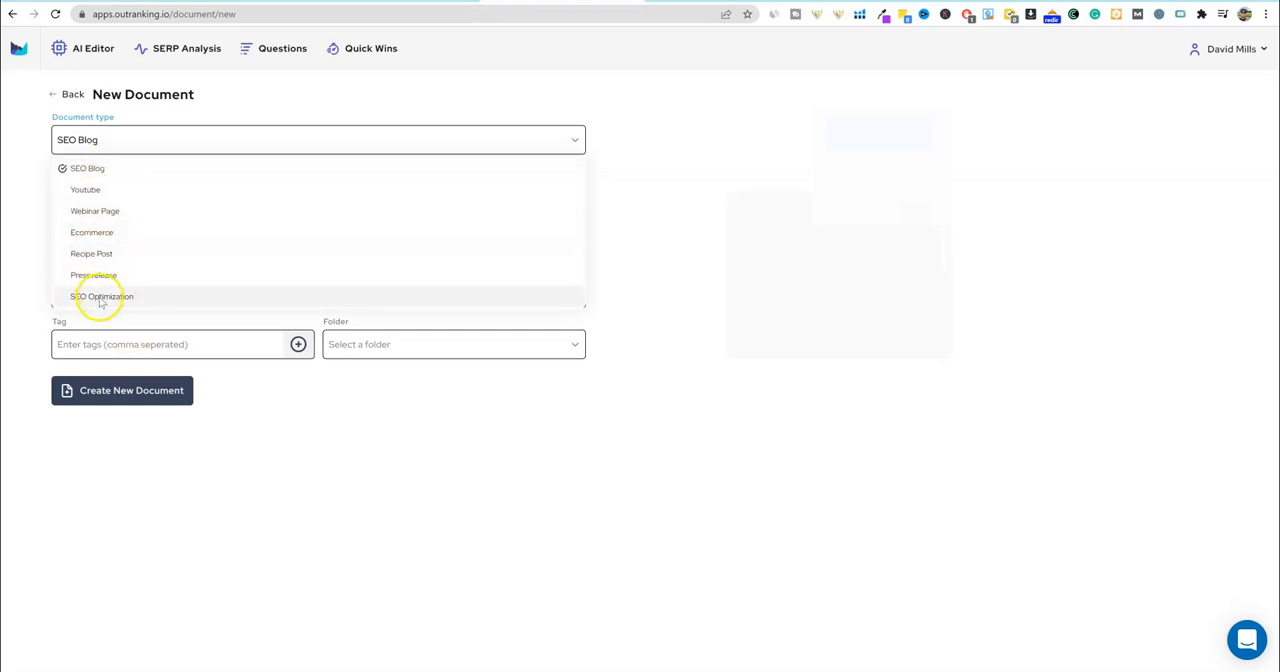
click(100, 170)
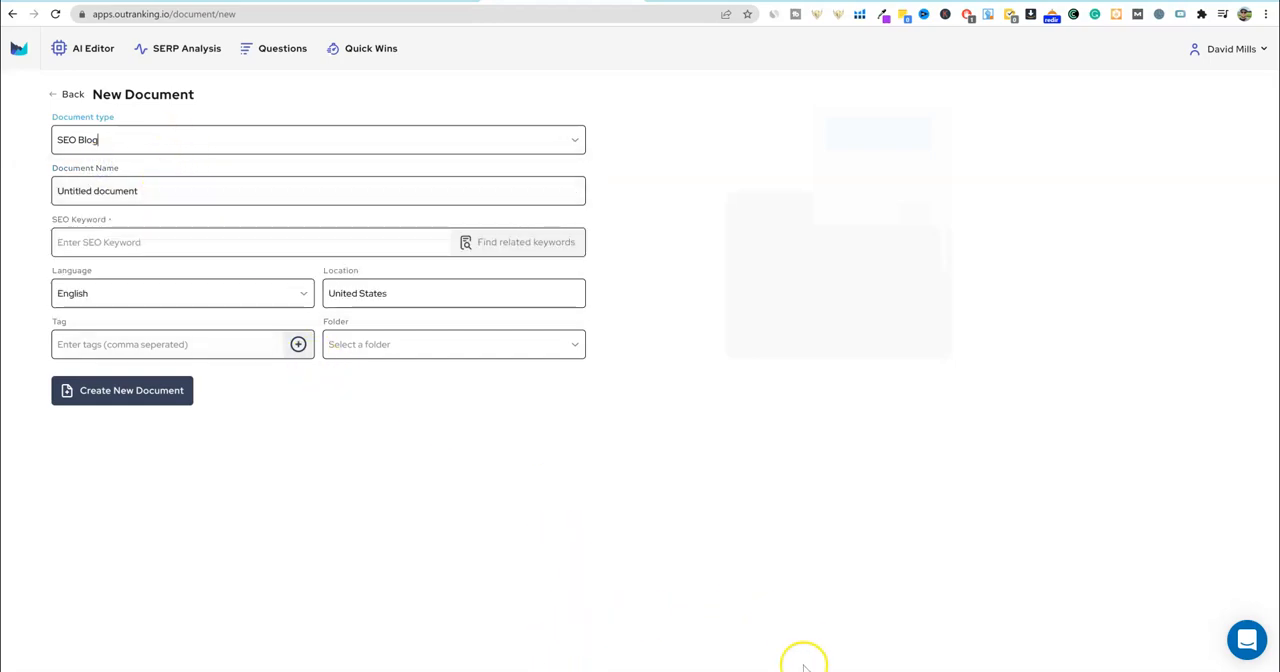
- Copy the phrase "how to make money programming from home" from the Notepad notes and return to the new document form
key(alt+Tab)
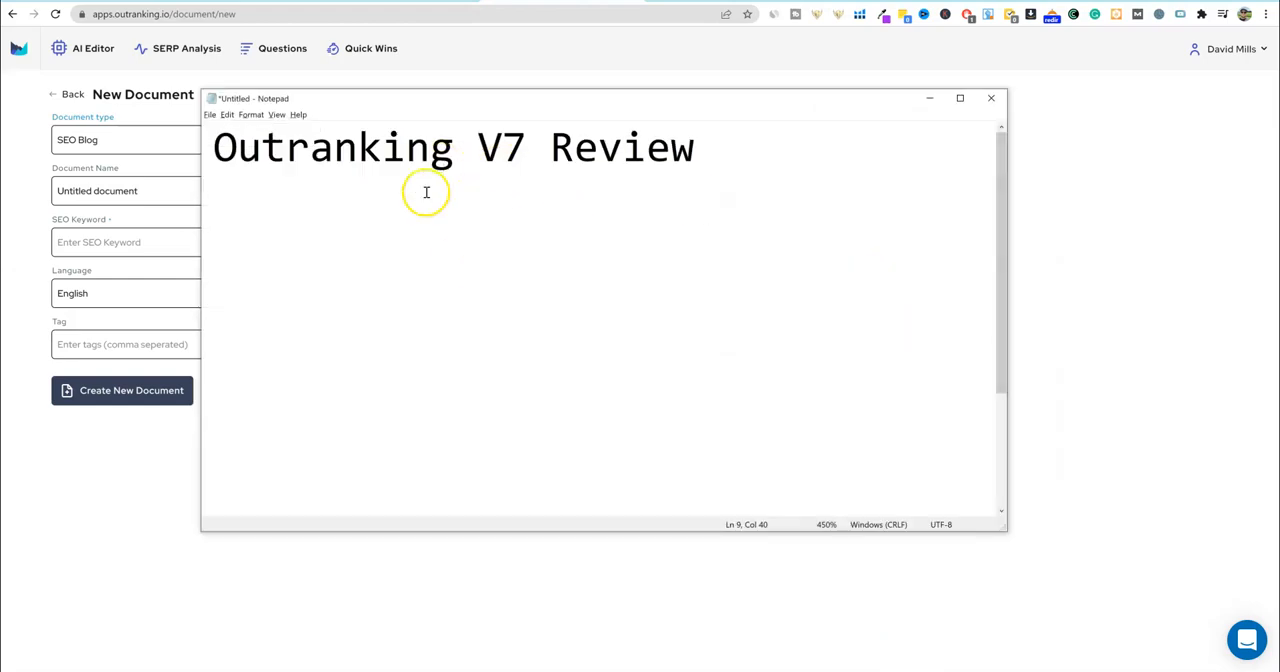
scroll(457, 379, down, 2)
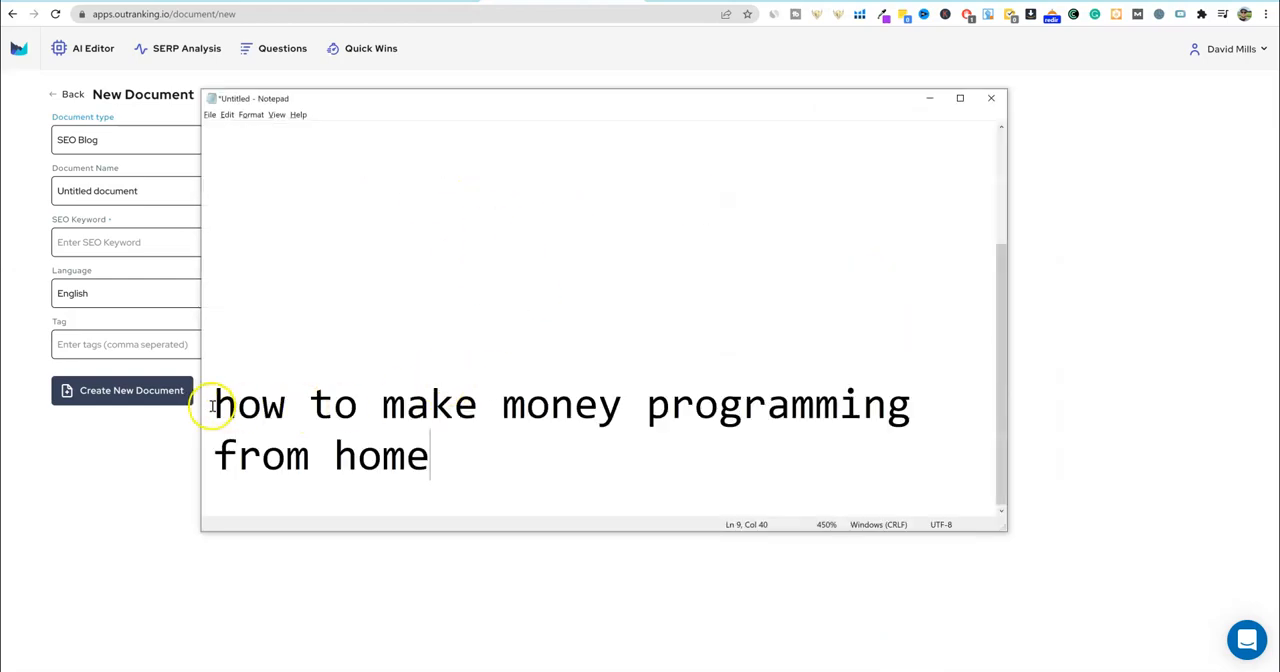
drag(437, 460, 220, 406)
key(ctrl+c)
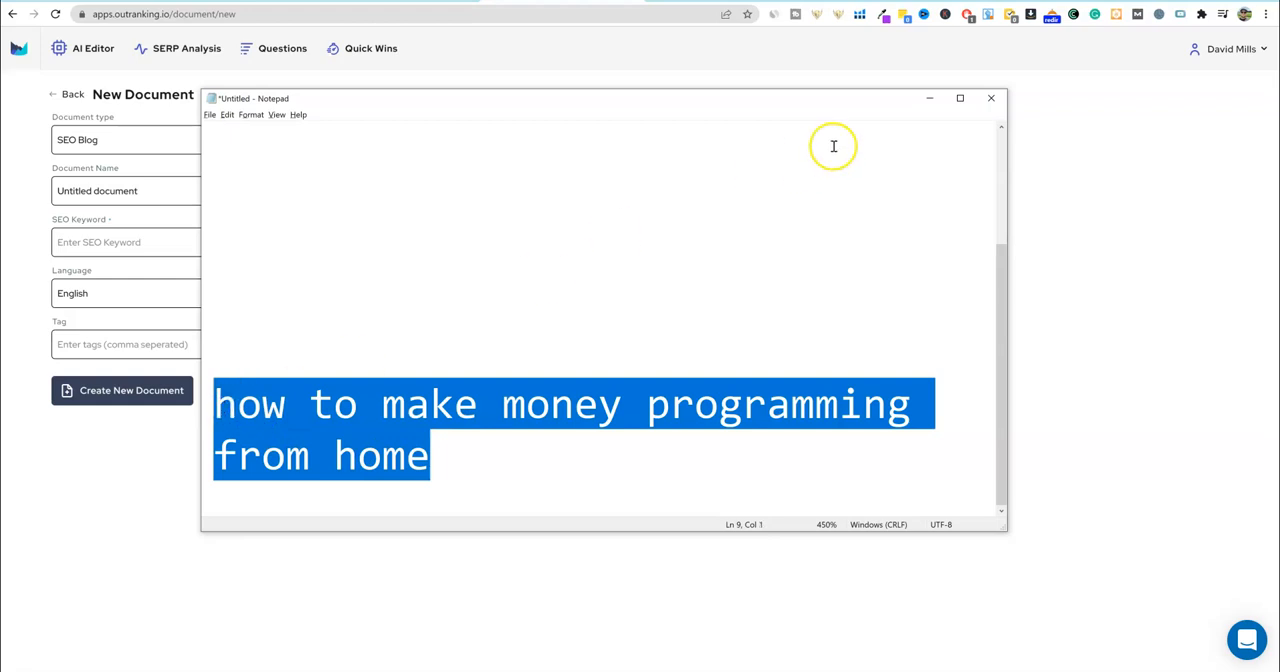
click(929, 98)
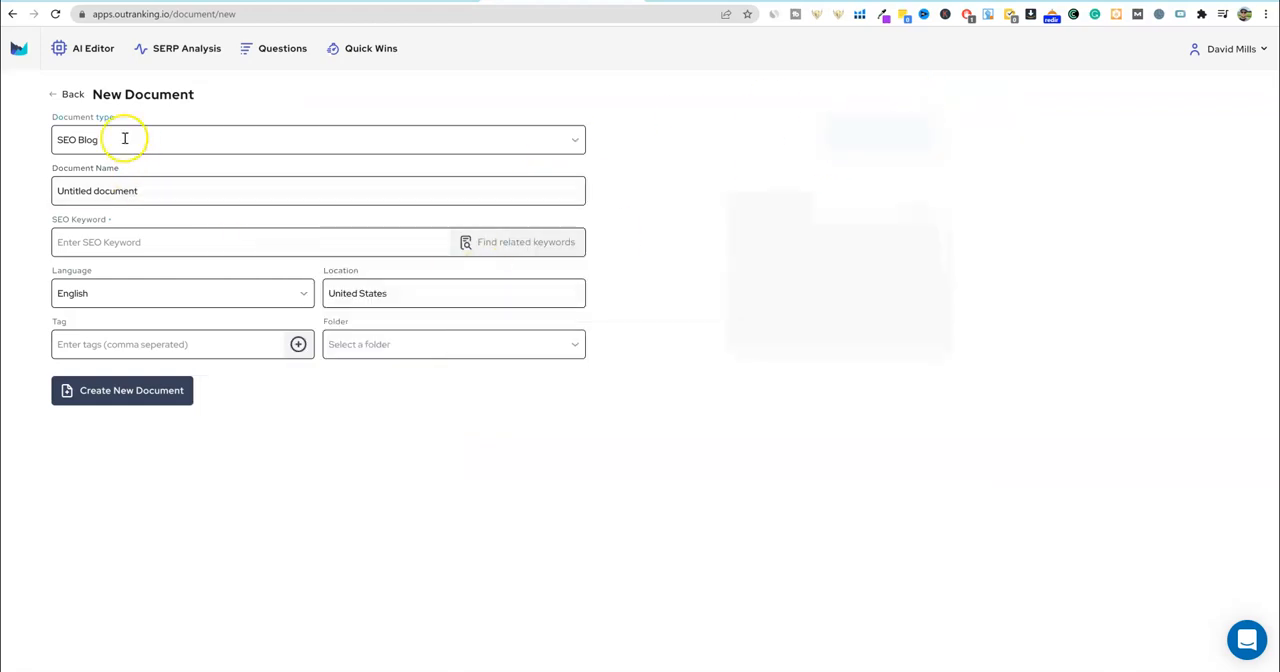
- Set both the document name and the SEO keyword to "how to make money programming from home"
drag(137, 191, 53, 189)
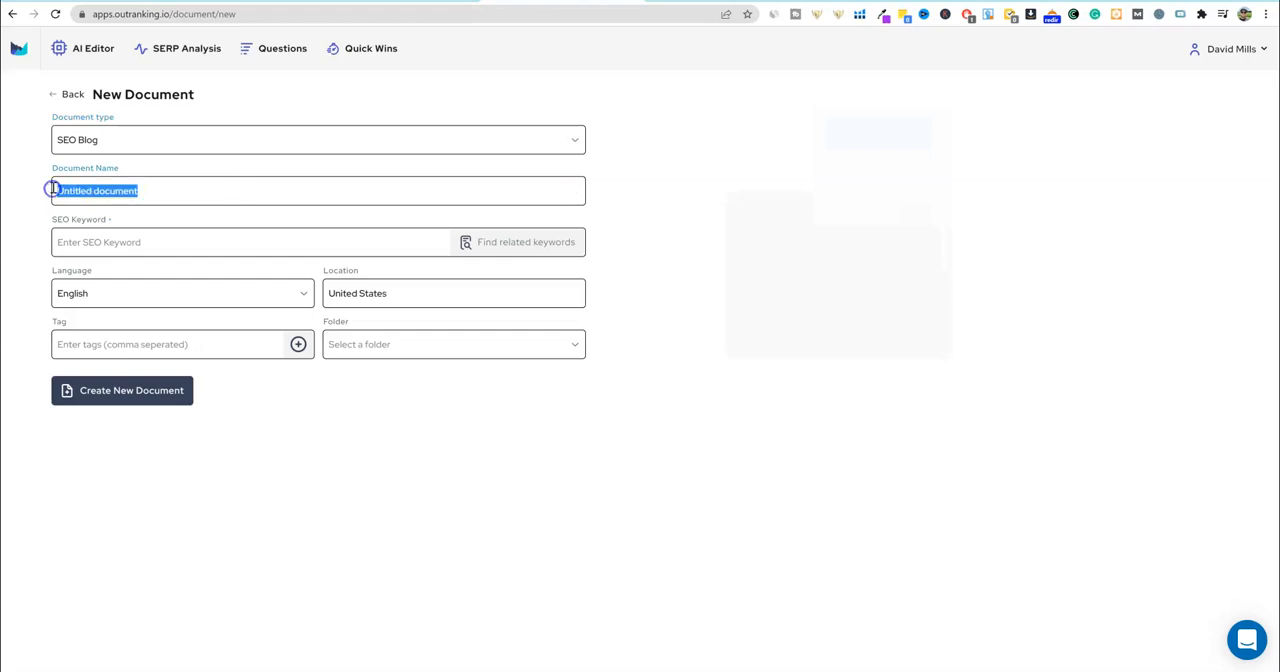
key(ctrl+v)
click(106, 243)
key(ctrl+v)
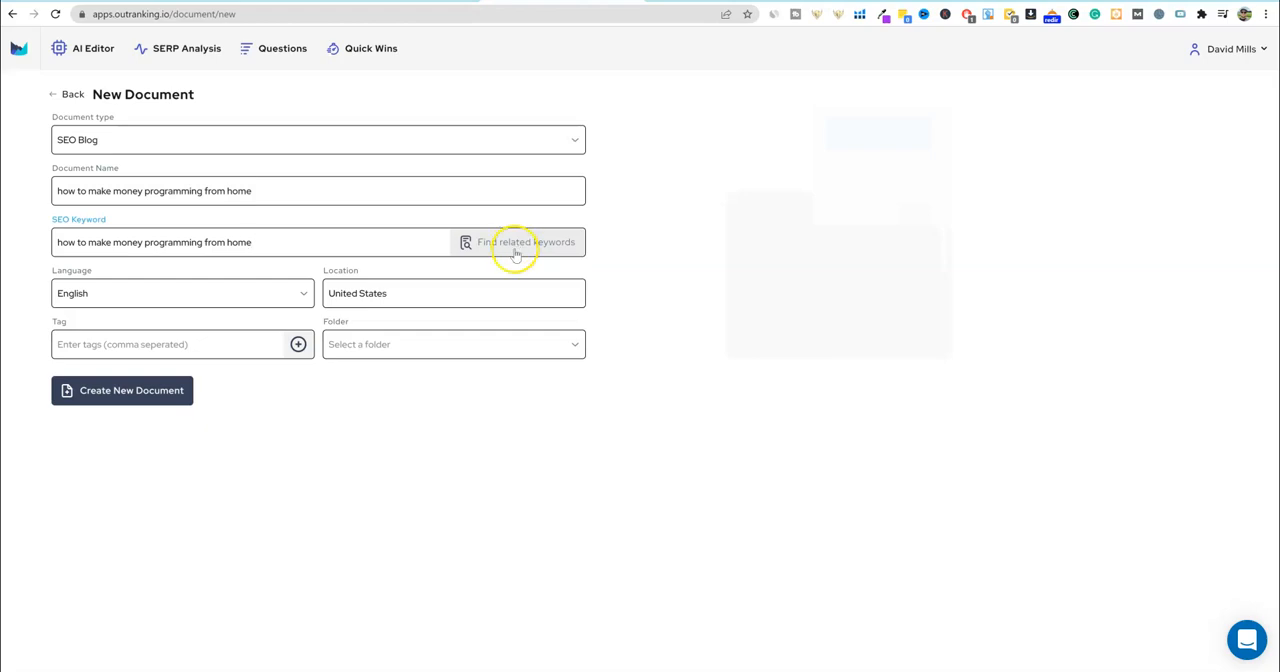
- Create the new document with English as the language and without any tag or folder
click(304, 295)
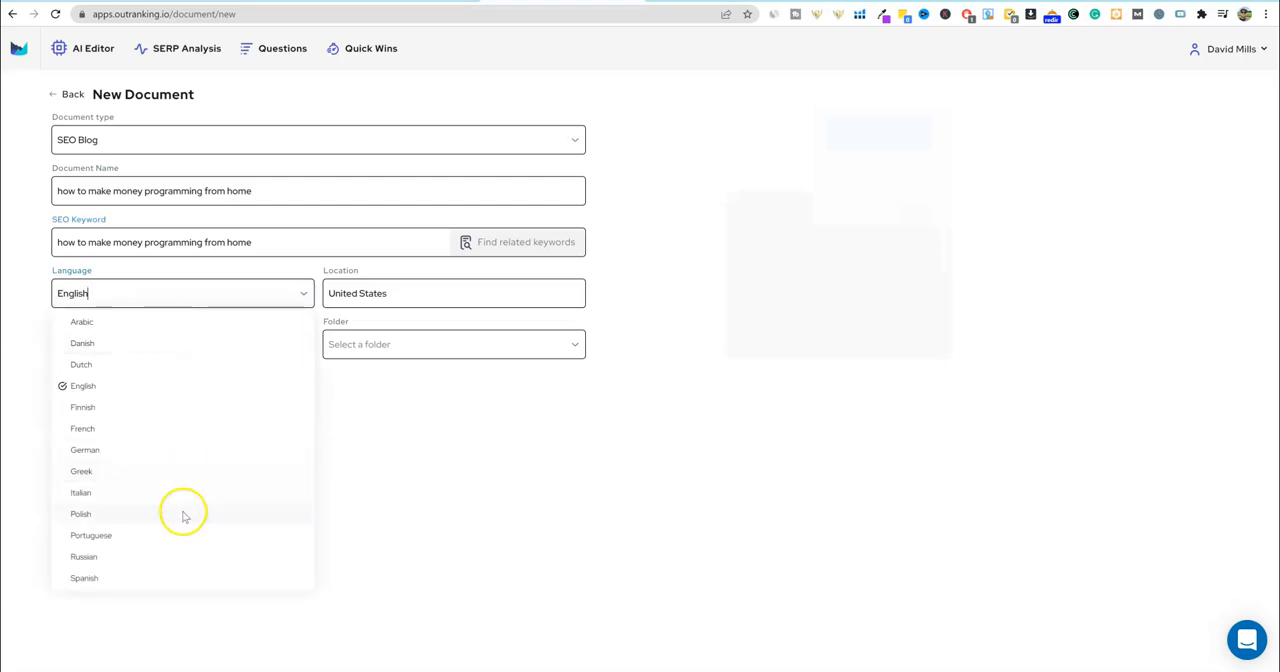
click(303, 295)
click(254, 347)
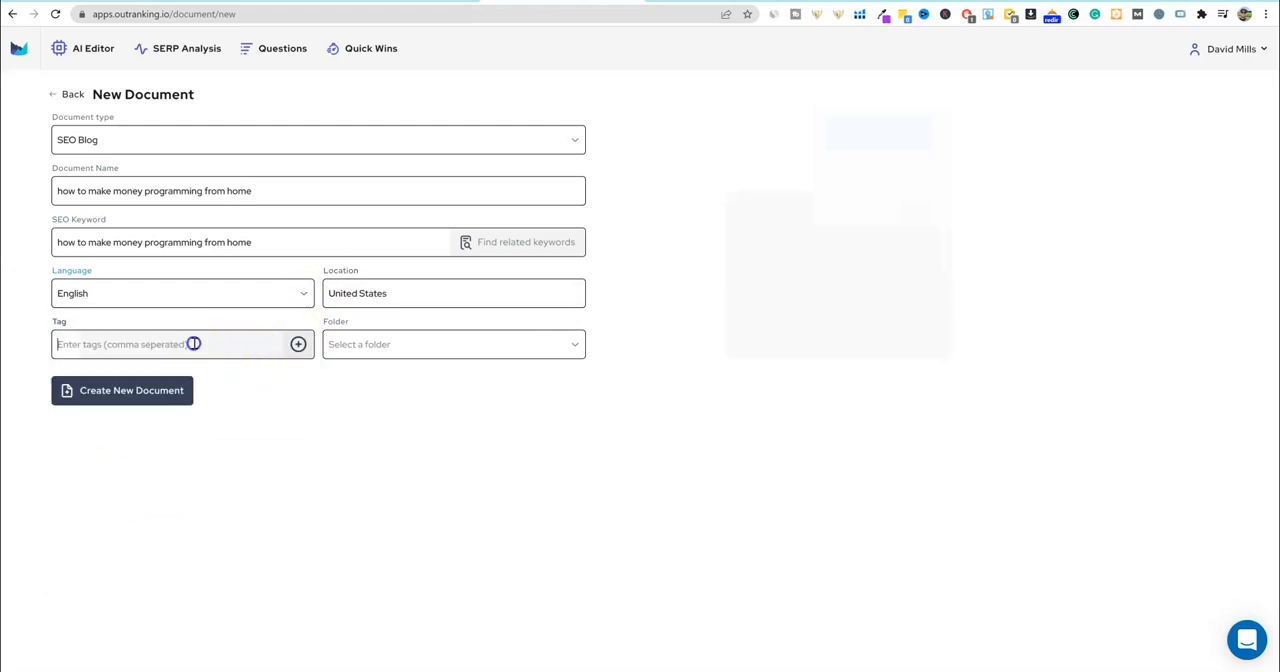
click(576, 345)
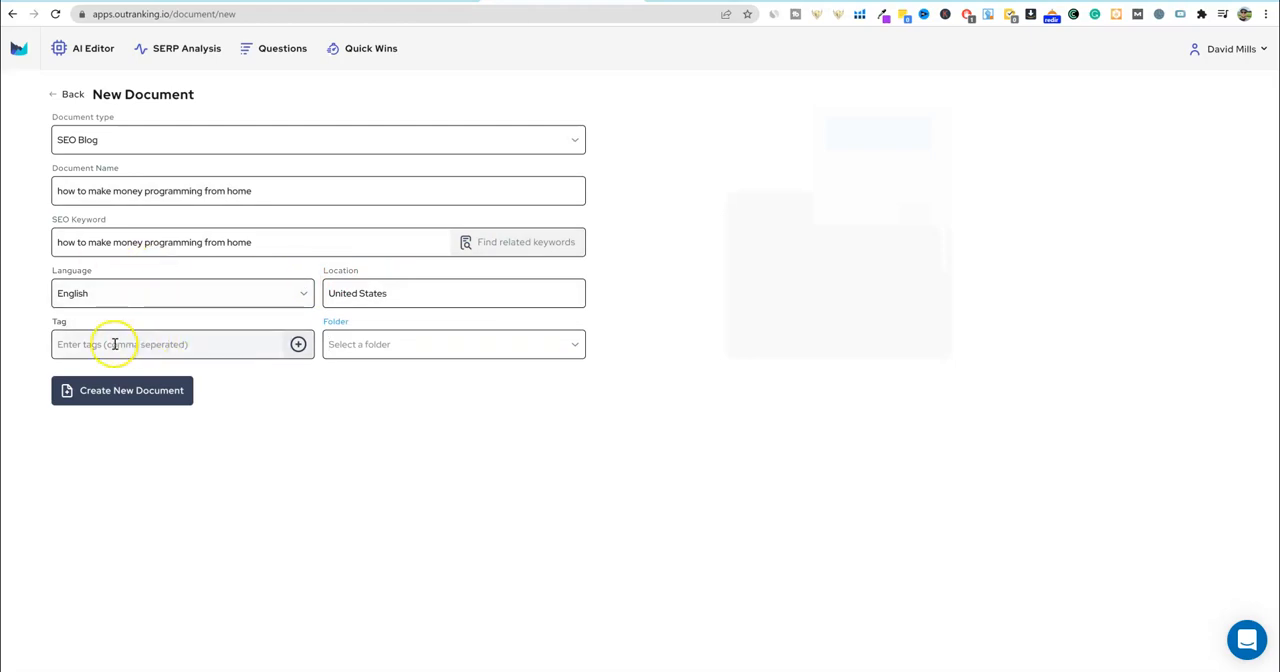
click(137, 391)
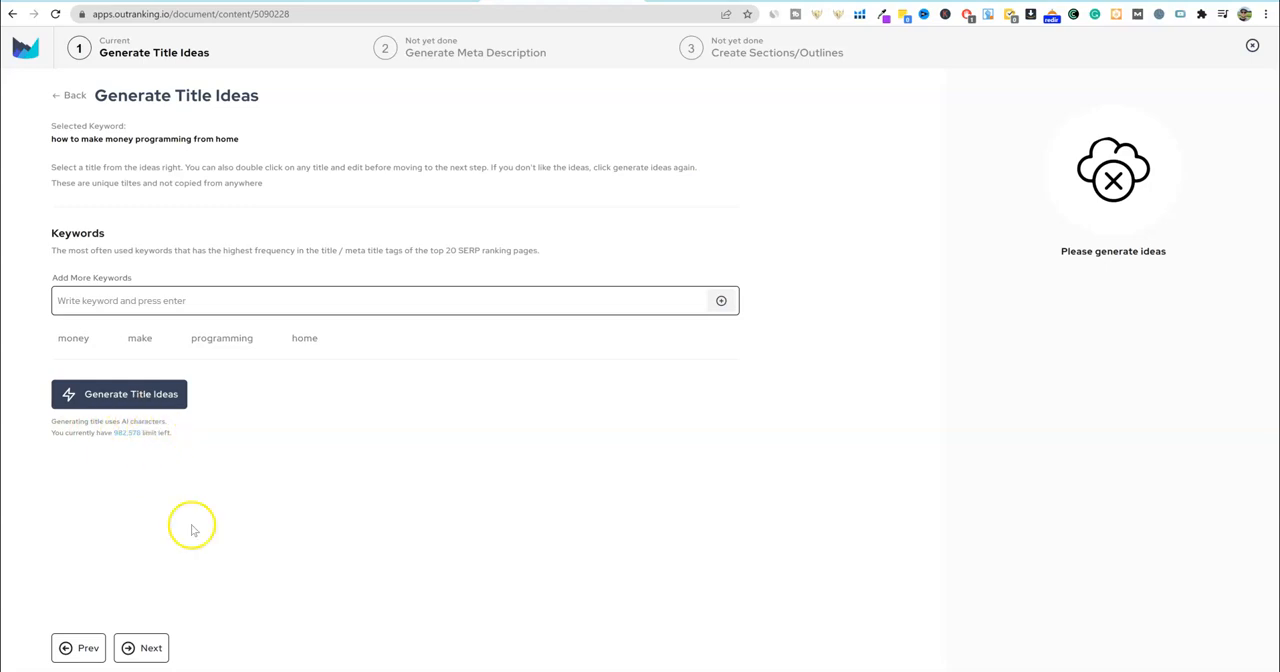
- Add the title keywords "programming from home" and "make money", and generate title ideas
mouse_move(300, 337)
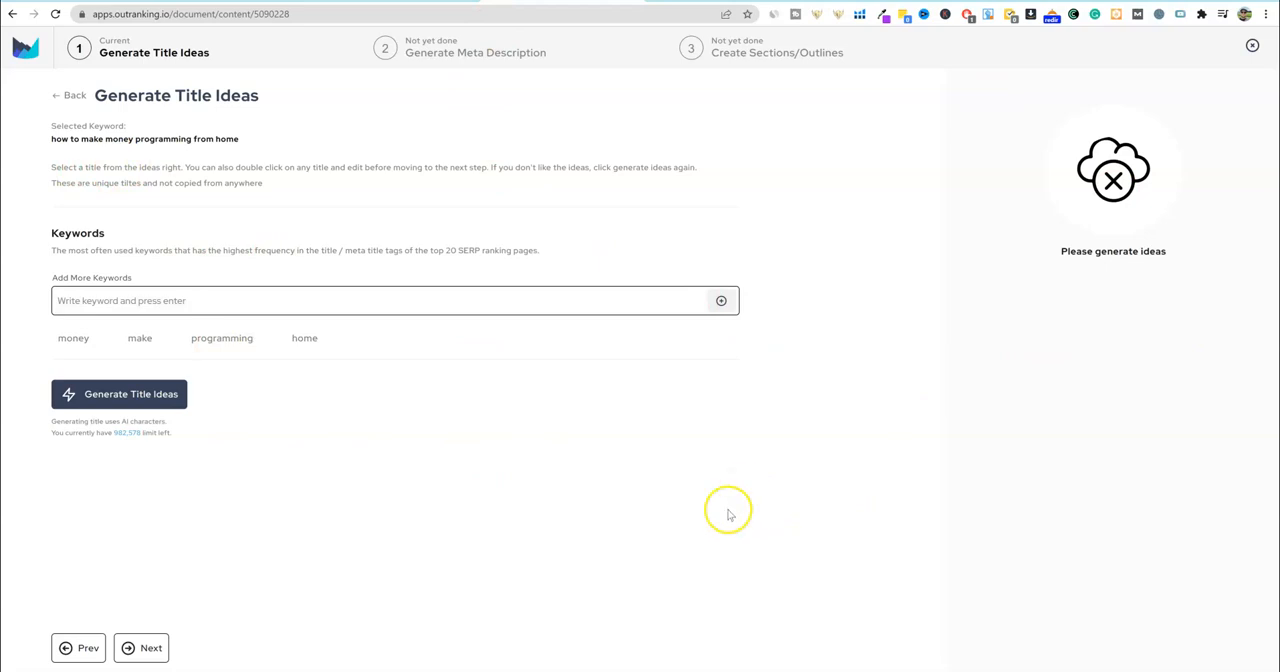
click(130, 299)
click(184, 394)
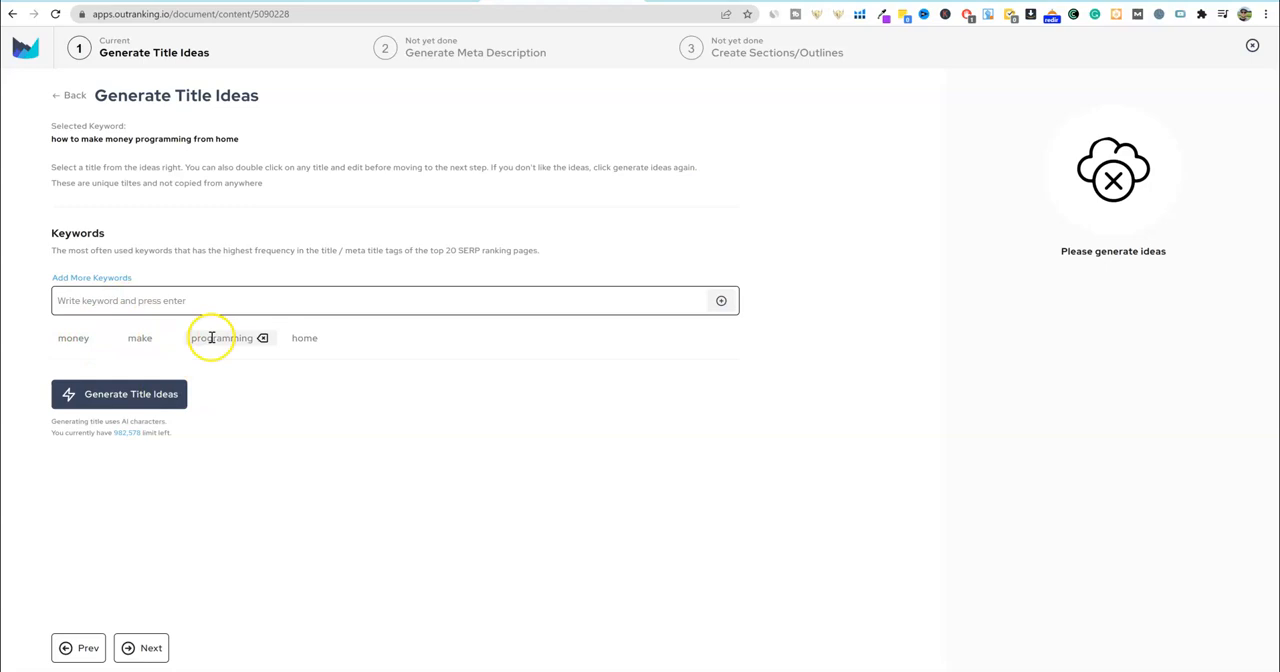
click(174, 304)
text(pr)
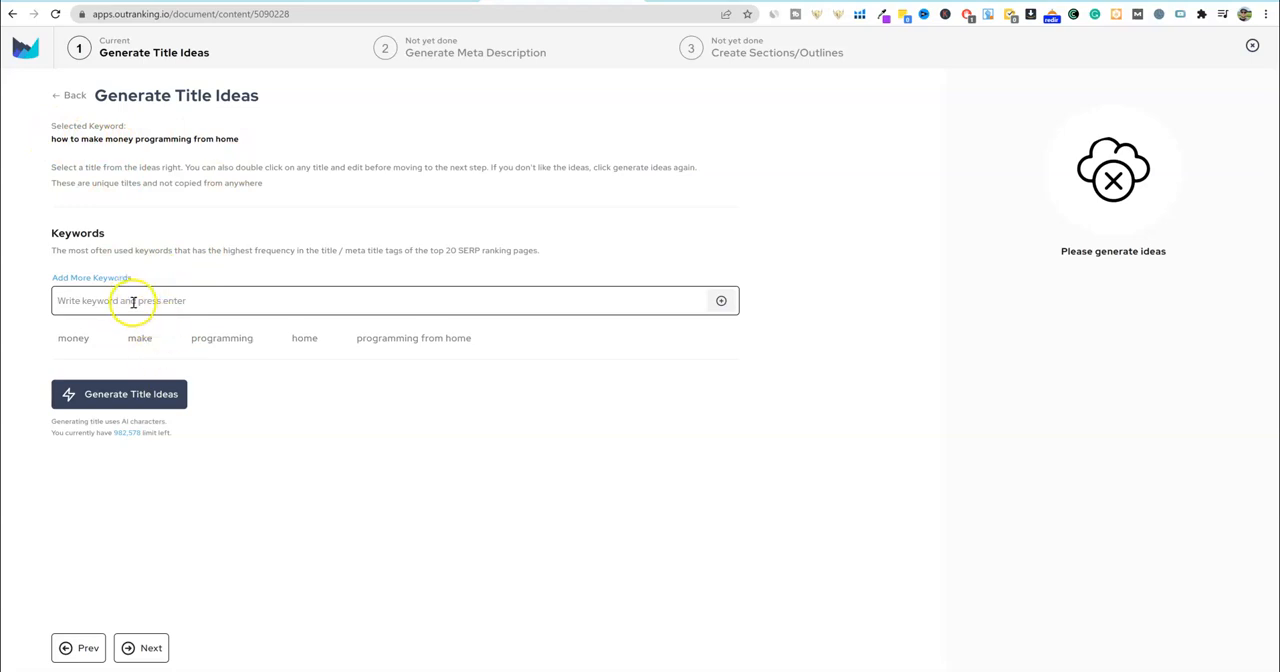
text(make money)
key(Return)
click(148, 395)
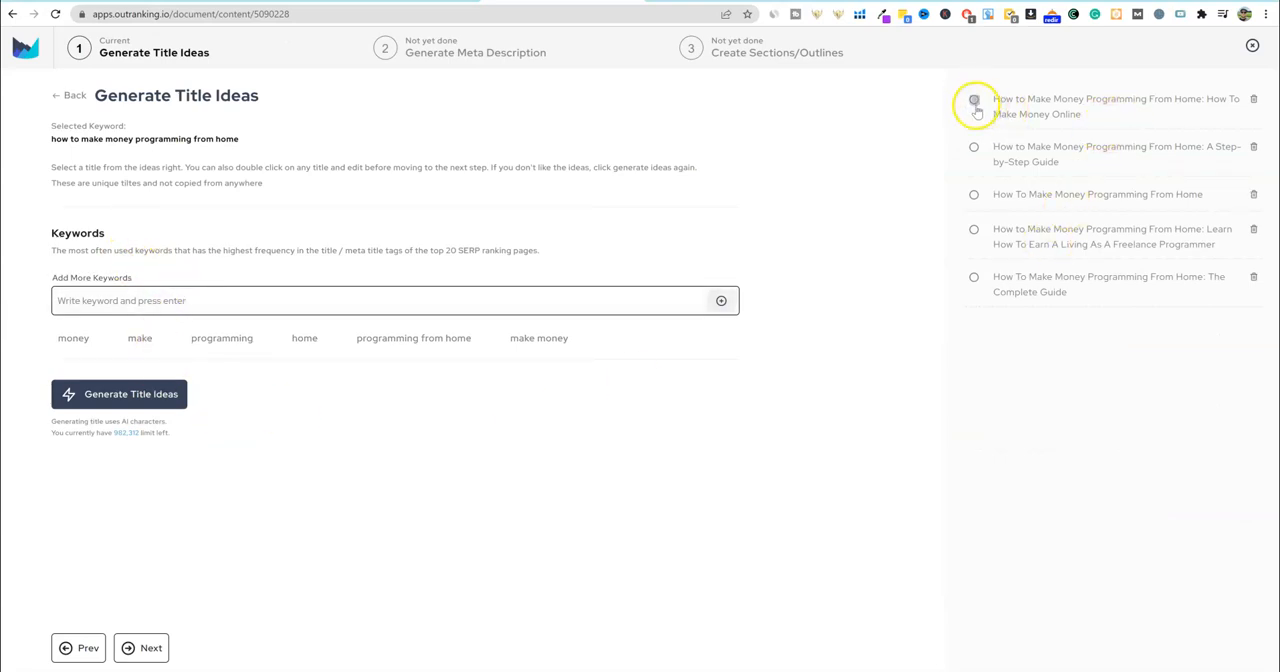
- Choose the "A Step-by-Step Guide" title and the meta description starting "A step-by-step guide", continuing to the outline stage
click(974, 147)
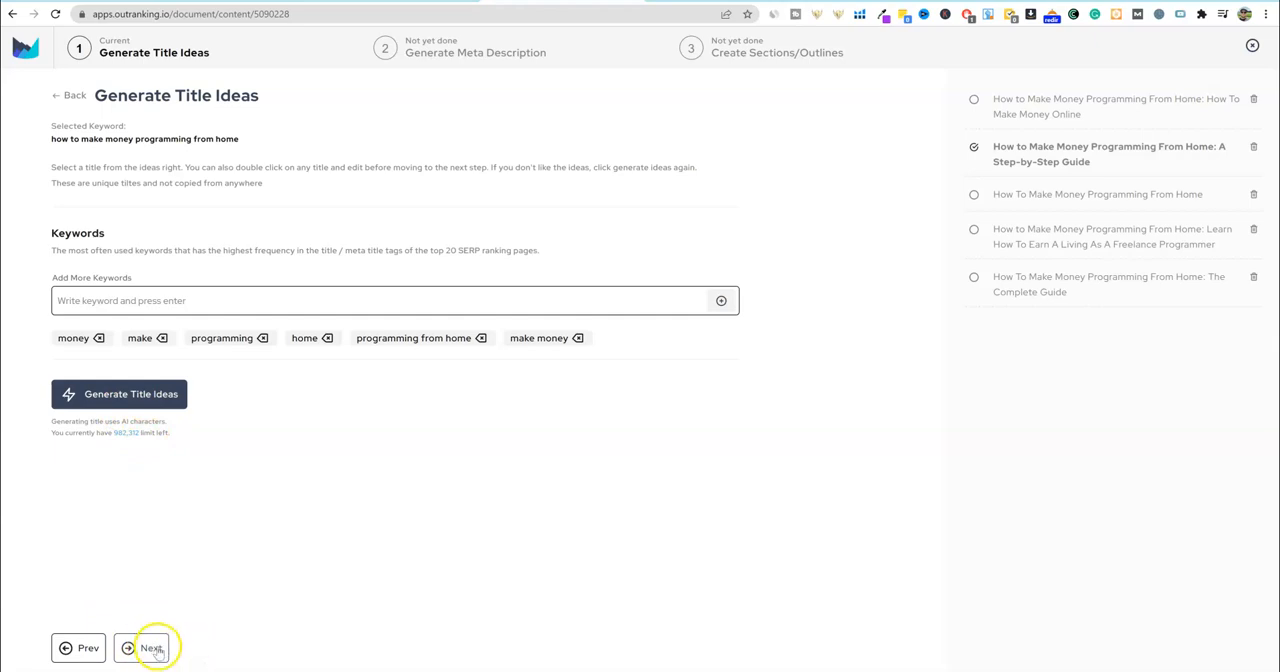
click(148, 650)
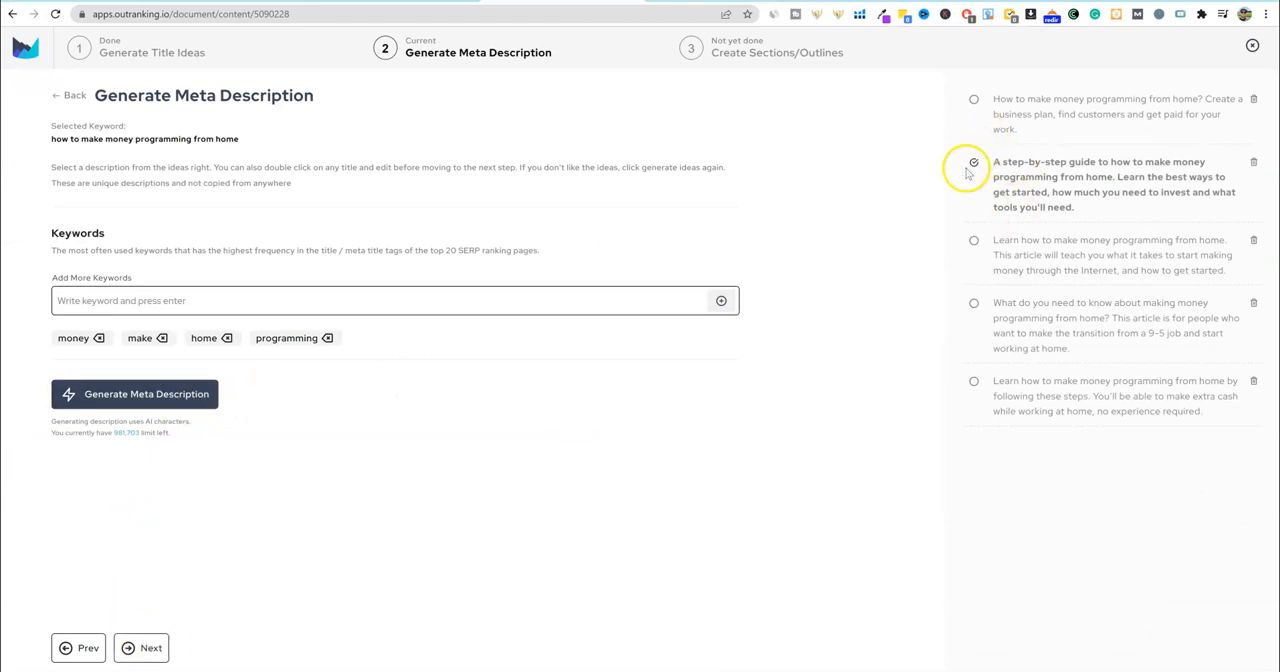
click(148, 648)
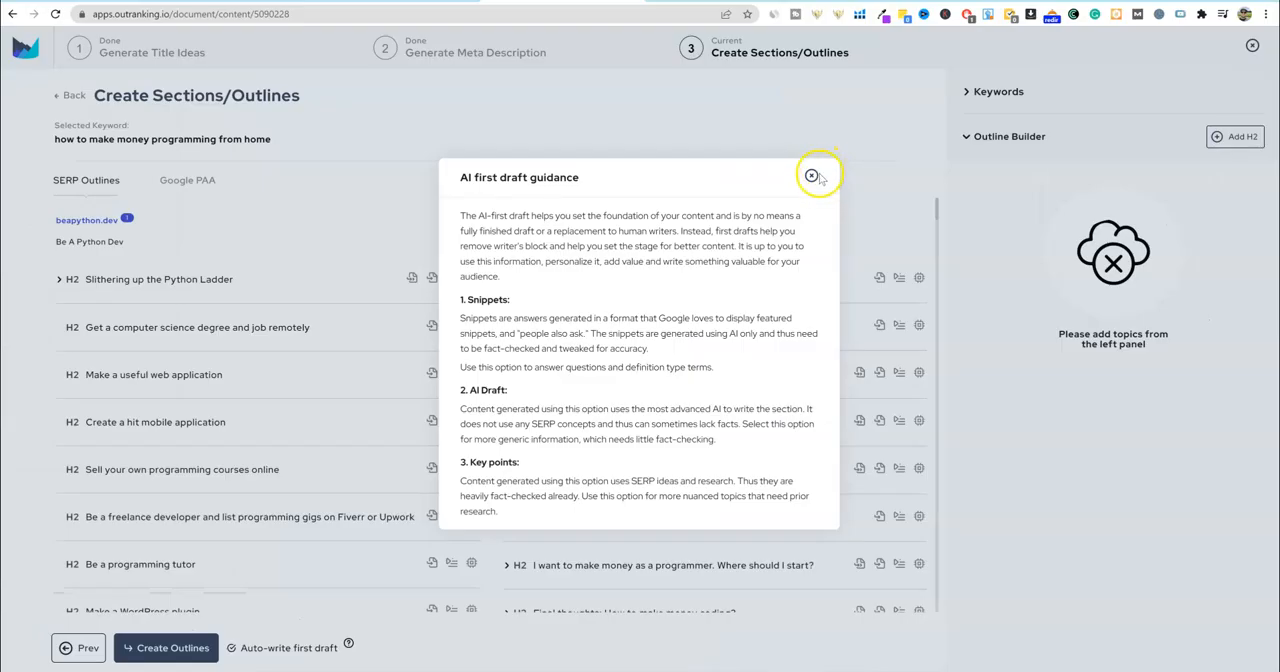
- Dismiss the AI first draft guidance and add the mikkegoes.com headings on coding from home, ease of earning as a developer, and where to start
click(655, 74)
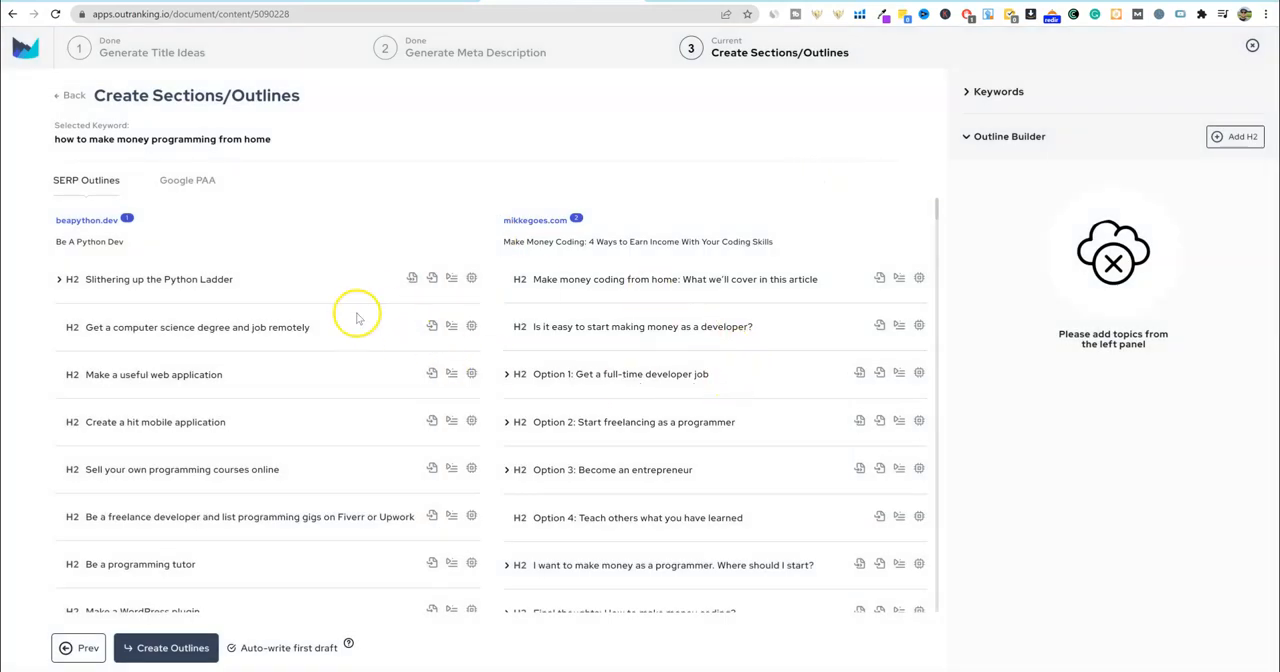
scroll(557, 372, down, 1)
scroll(557, 374, up, 1)
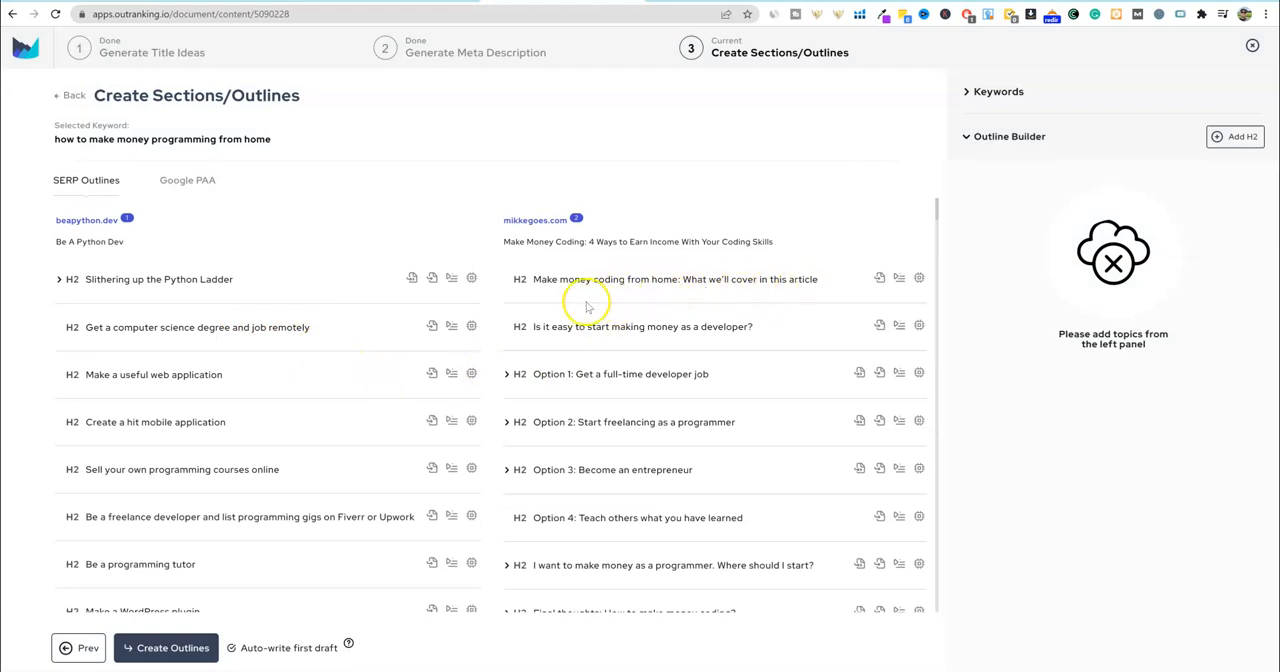
click(880, 279)
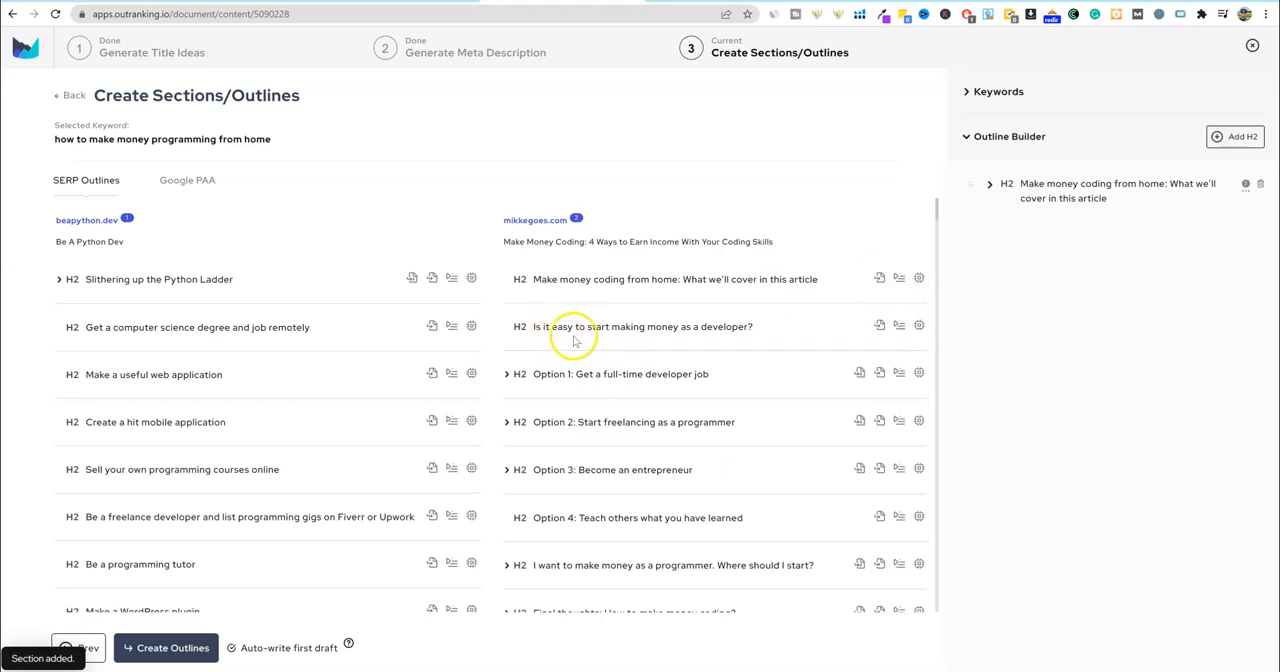
click(878, 327)
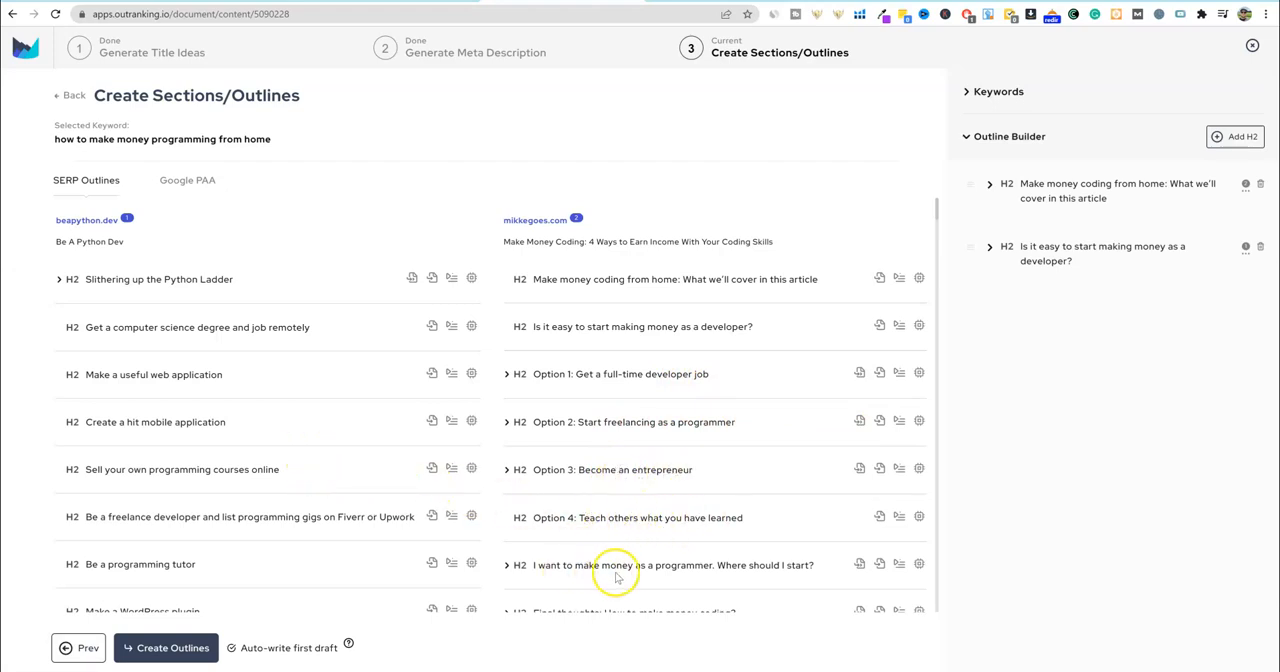
click(862, 566)
scroll(329, 400, down, 1)
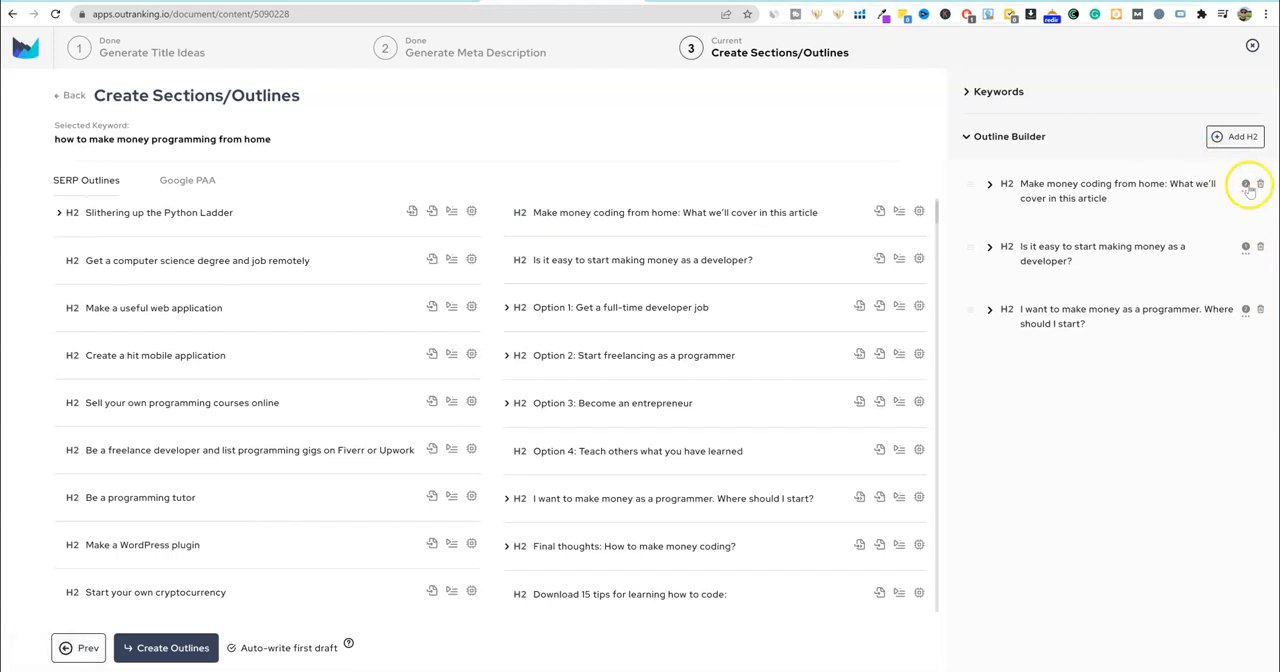
- Go through the draft options of the three outline sections, choosing Key points for "Is it easy to start making money as a developer?"
click(1246, 190)
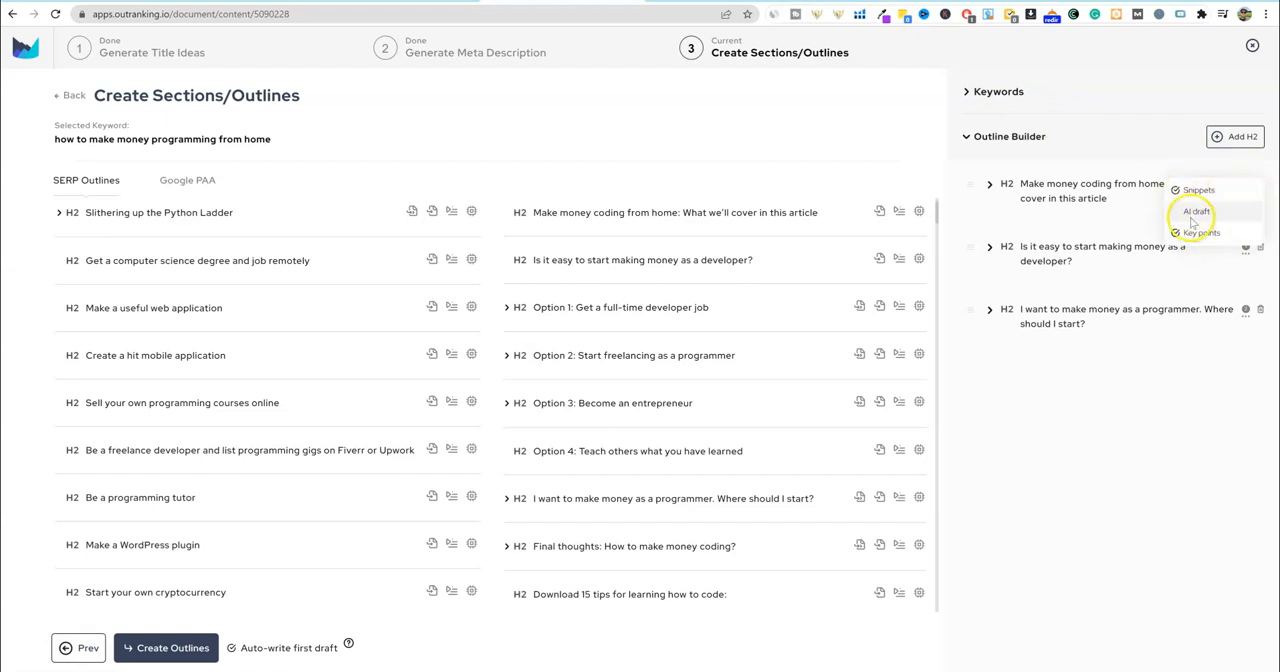
click(1173, 411)
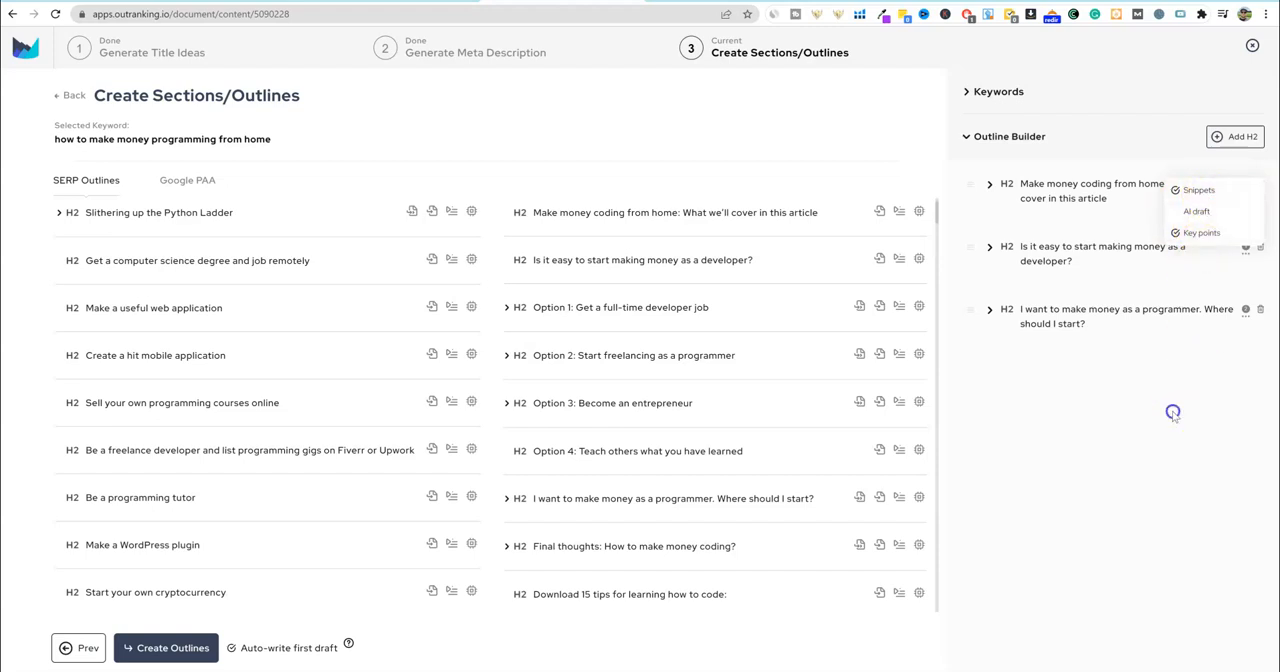
click(1245, 252)
click(1187, 296)
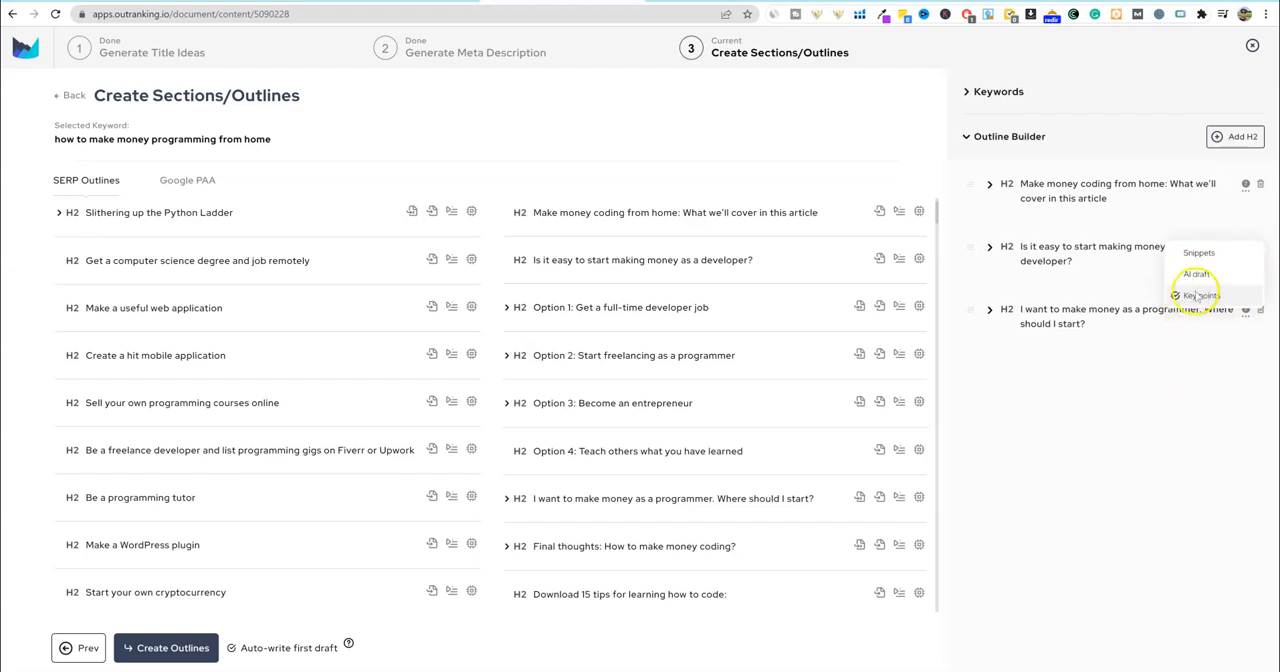
click(1108, 358)
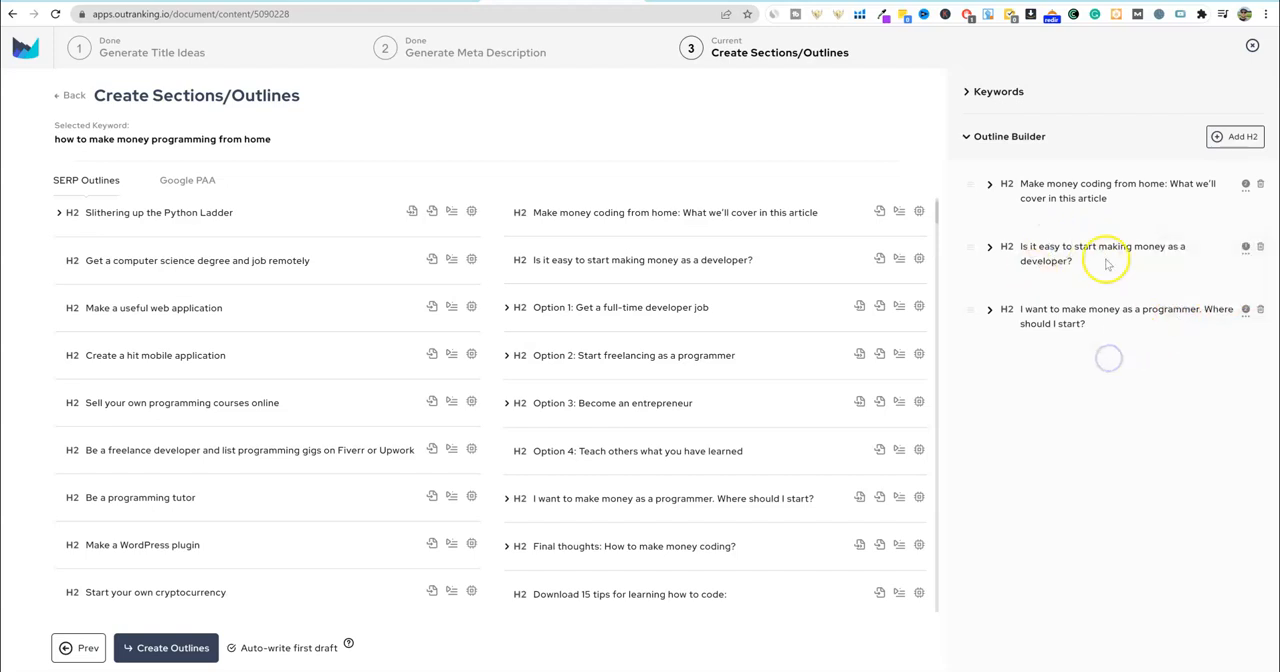
click(1245, 312)
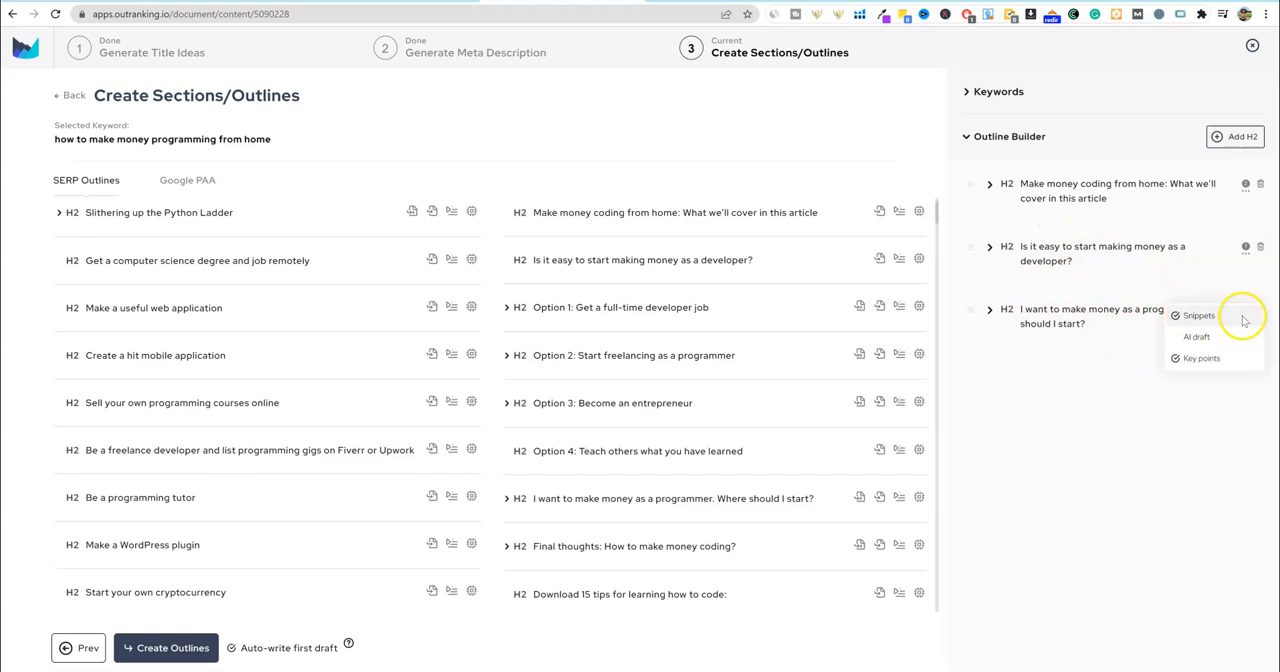
click(1201, 358)
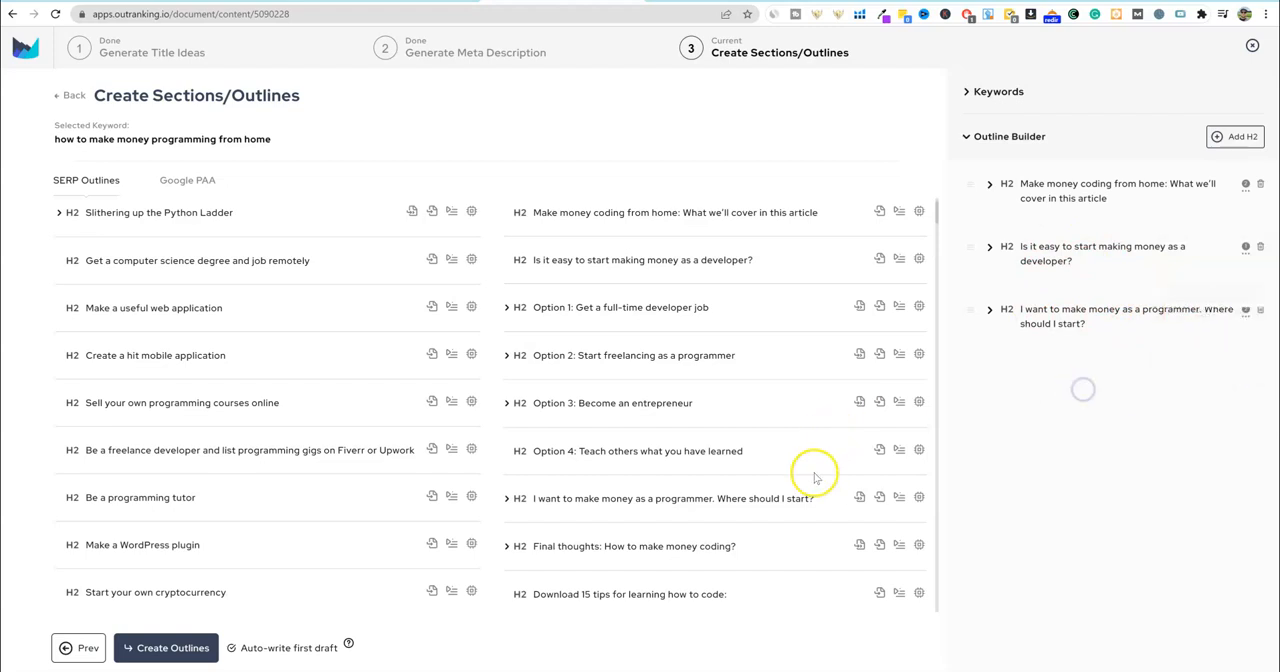
- Add the beapython.dev headings "Slithering up the Python Ladder", "Get a computer science degree and job remotely" and "Make a useful web application" to the outline
scroll(580, 497, down, 3)
scroll(470, 484, up, 5)
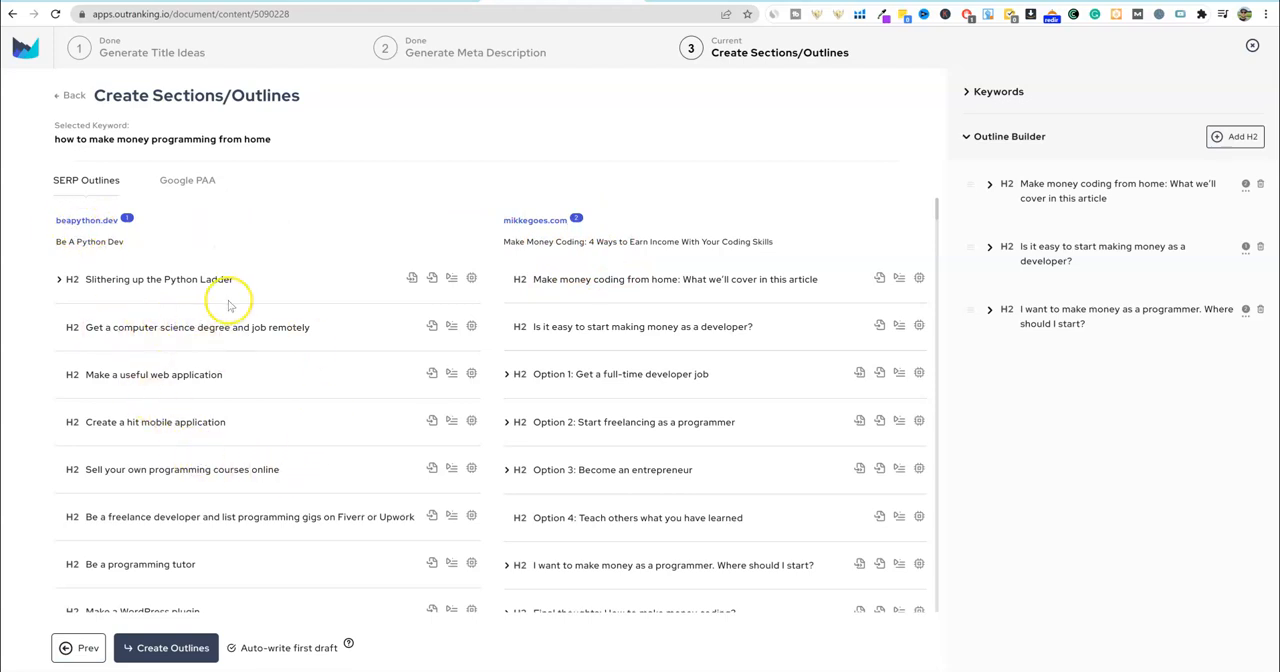
click(432, 283)
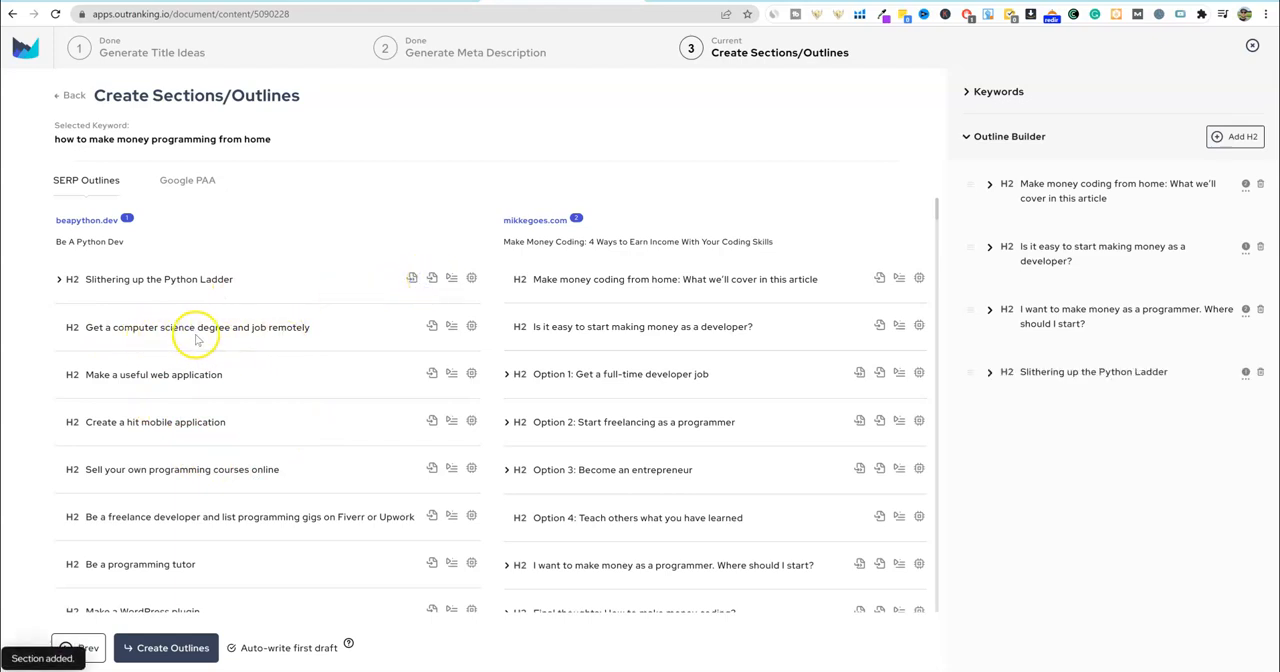
click(432, 327)
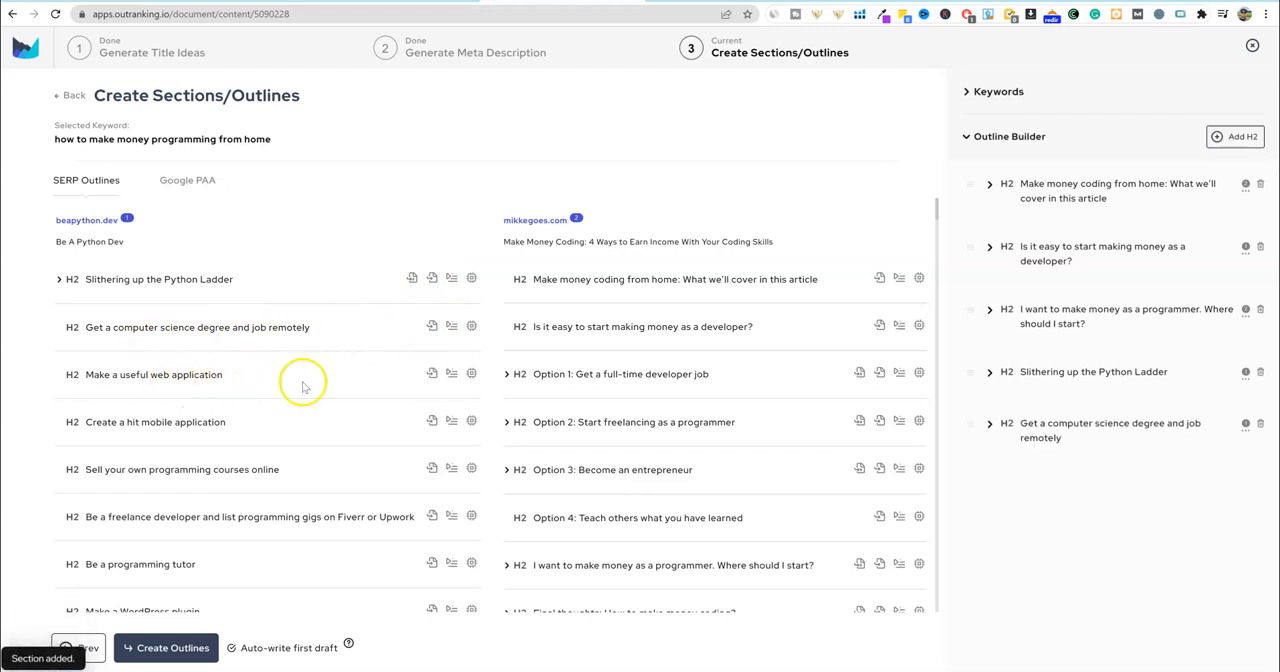
click(430, 375)
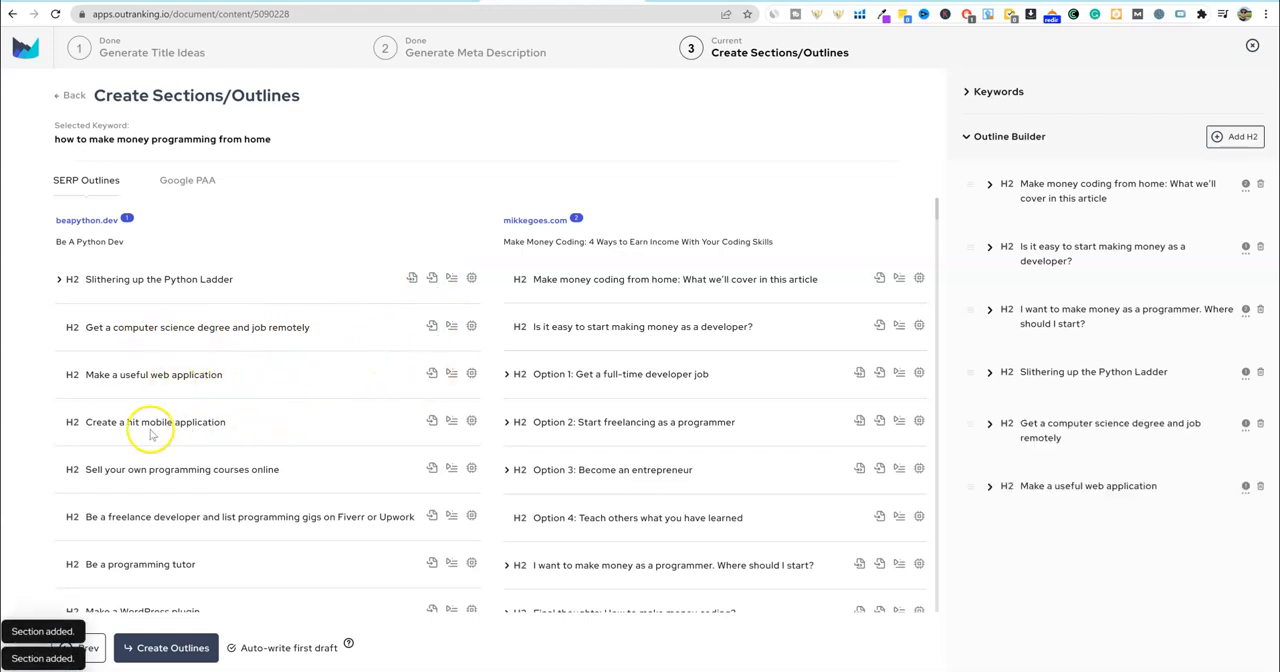
- Add the headings "Create a hit mobile application", "Sell your own programming courses online" and "Be a programming tutor" to the outline
click(432, 421)
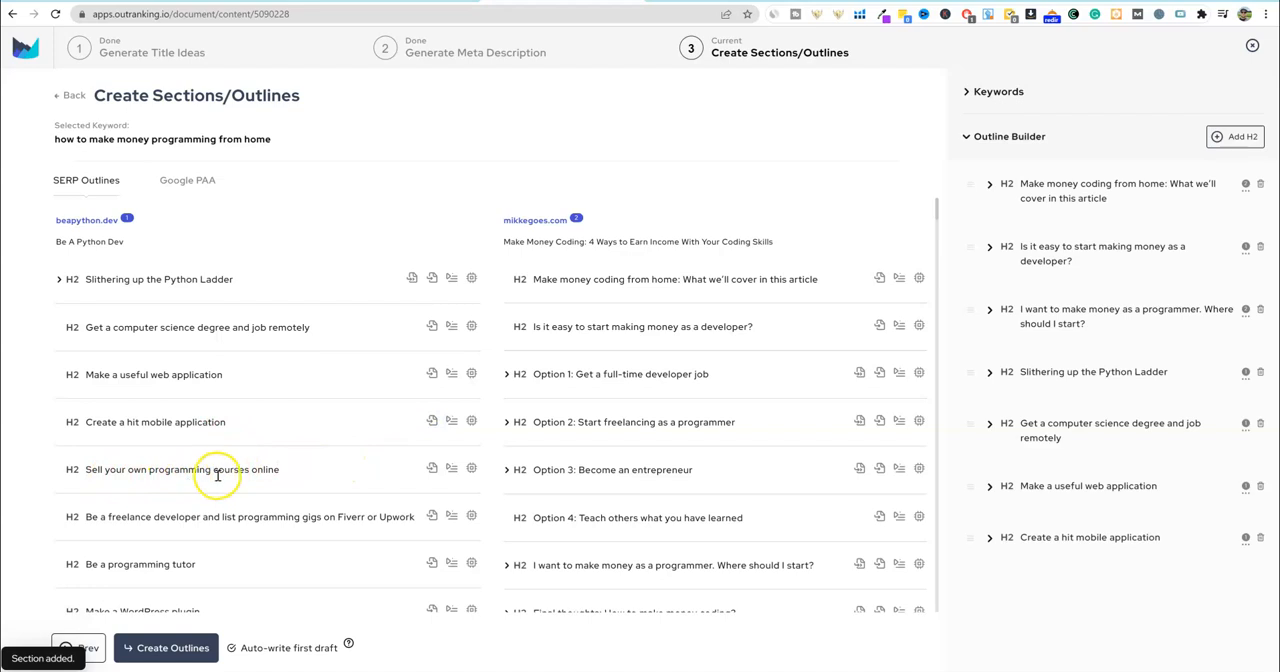
click(432, 469)
scroll(300, 420, down, 2)
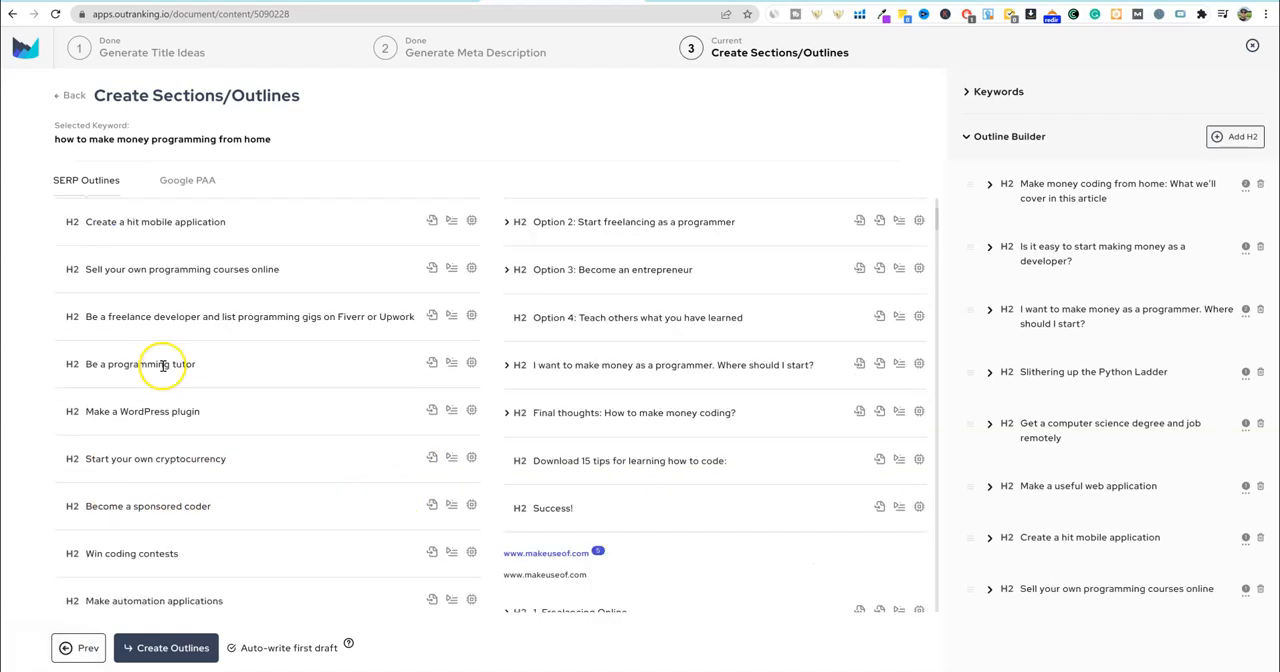
click(432, 364)
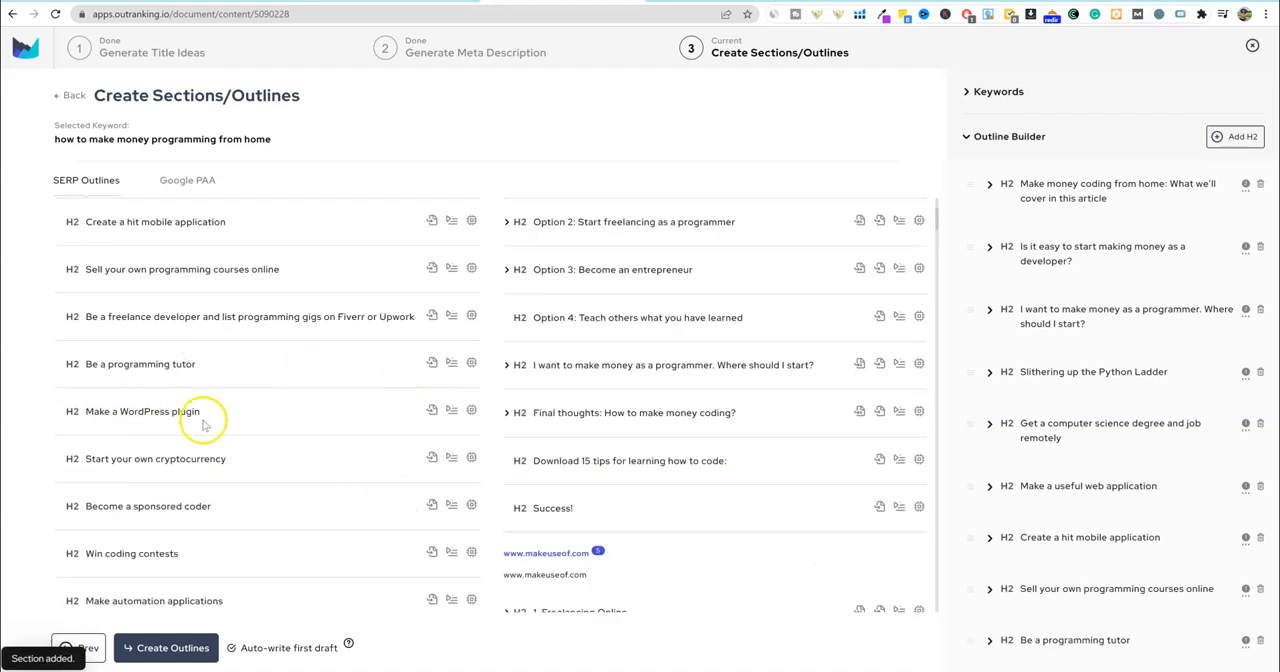
- Add the learntocodewith.me heading "How to Make Money Coding: Key Takeaways" to the outline and look through the remaining SERP outlines
scroll(297, 480, down, 2)
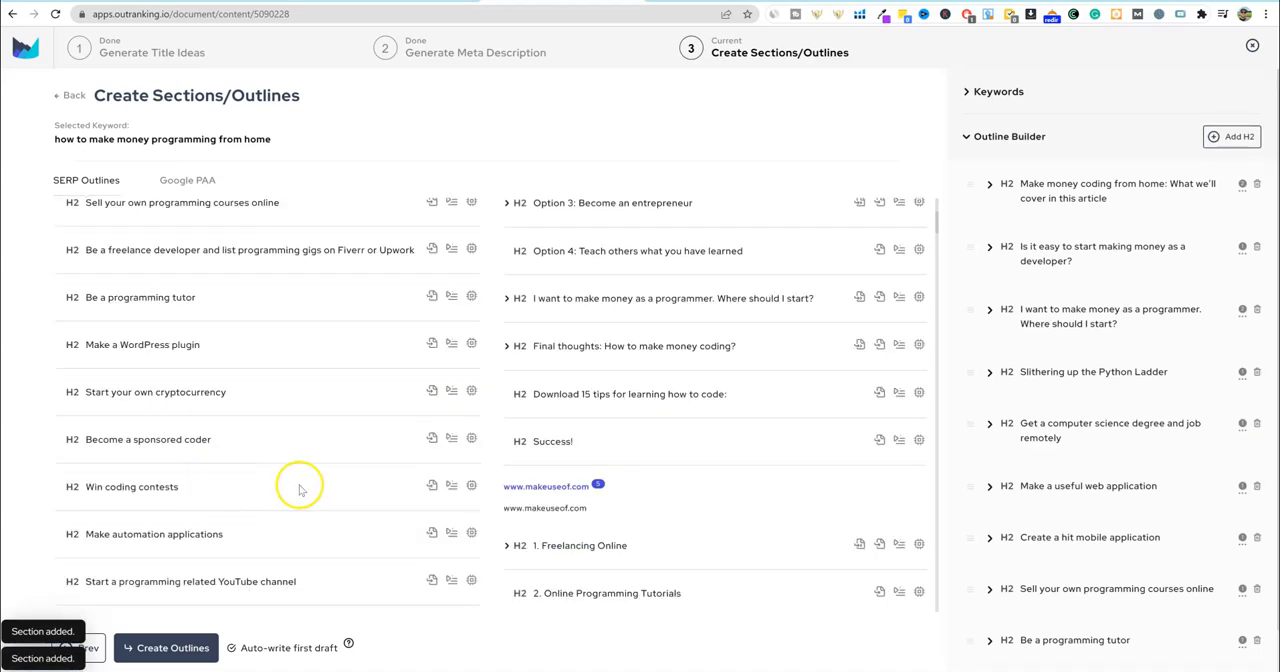
scroll(255, 427, down, 4)
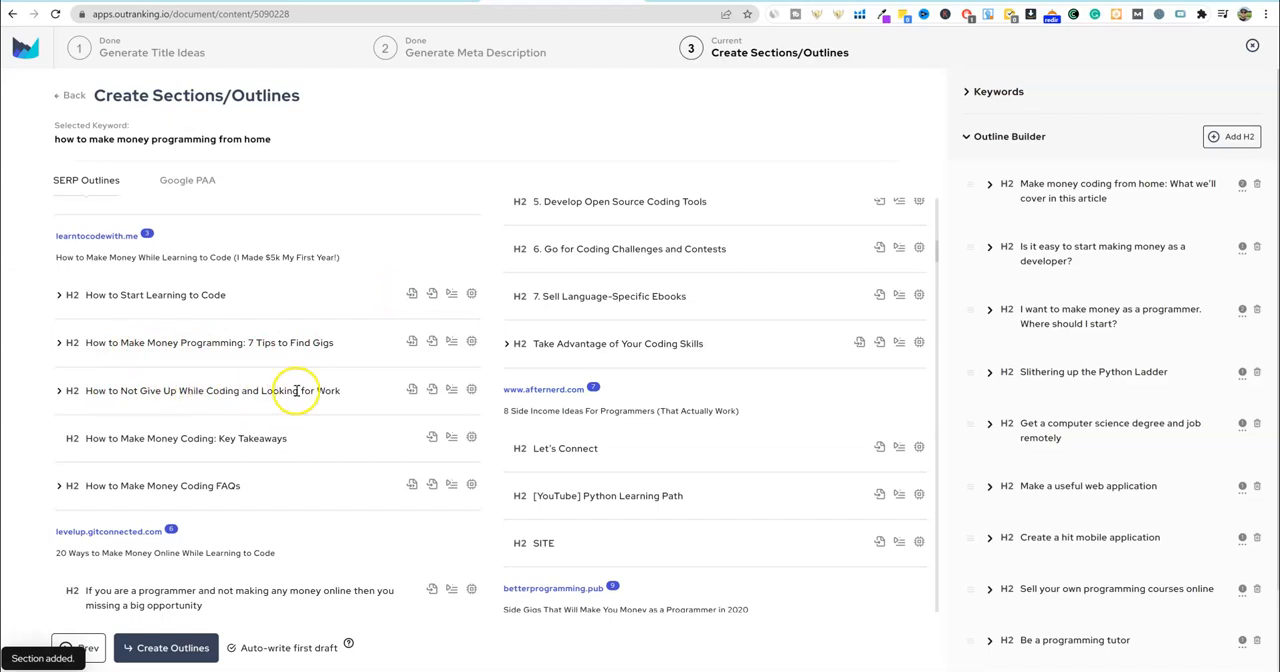
click(432, 436)
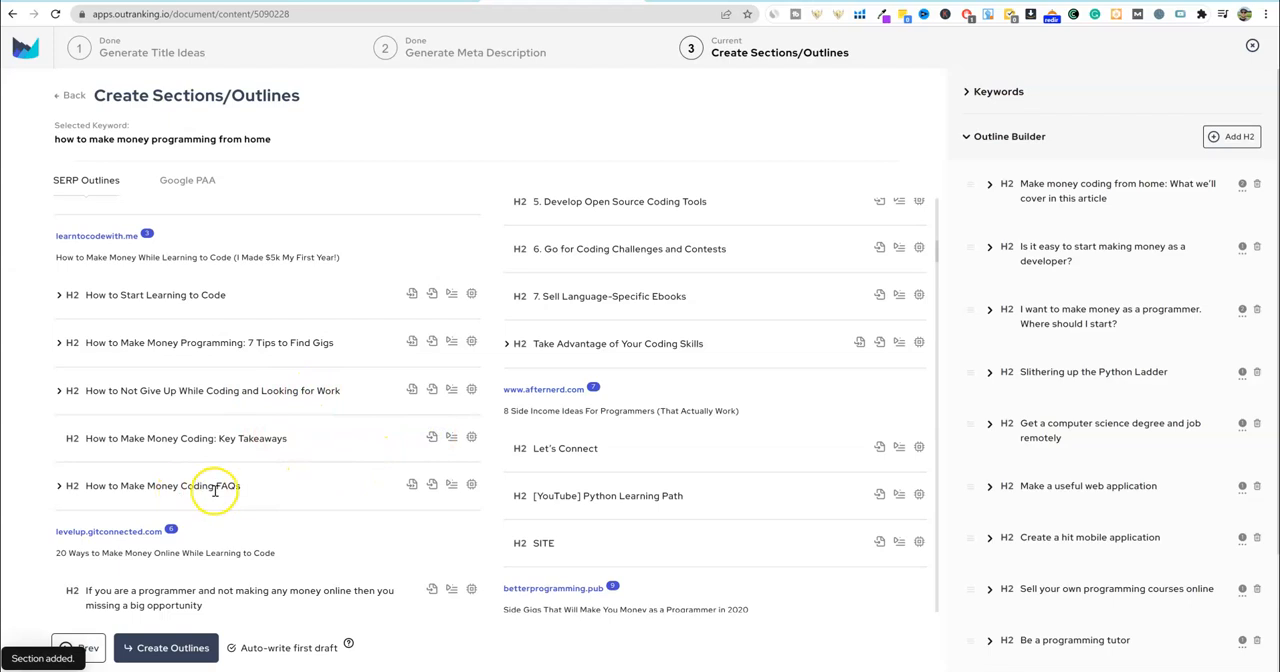
scroll(220, 486, down, 3)
scroll(316, 476, down, 15)
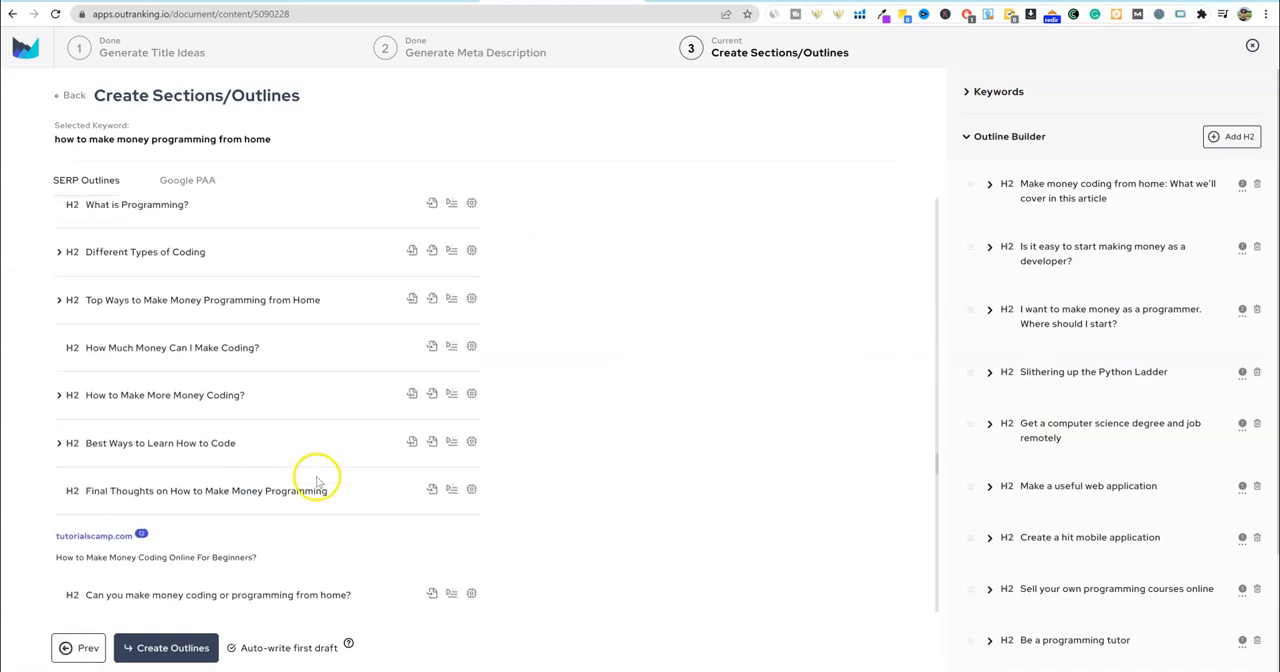
- Look through the remaining SERP outlines and the headings already collected in the outline builder
scroll(321, 475, down, 10)
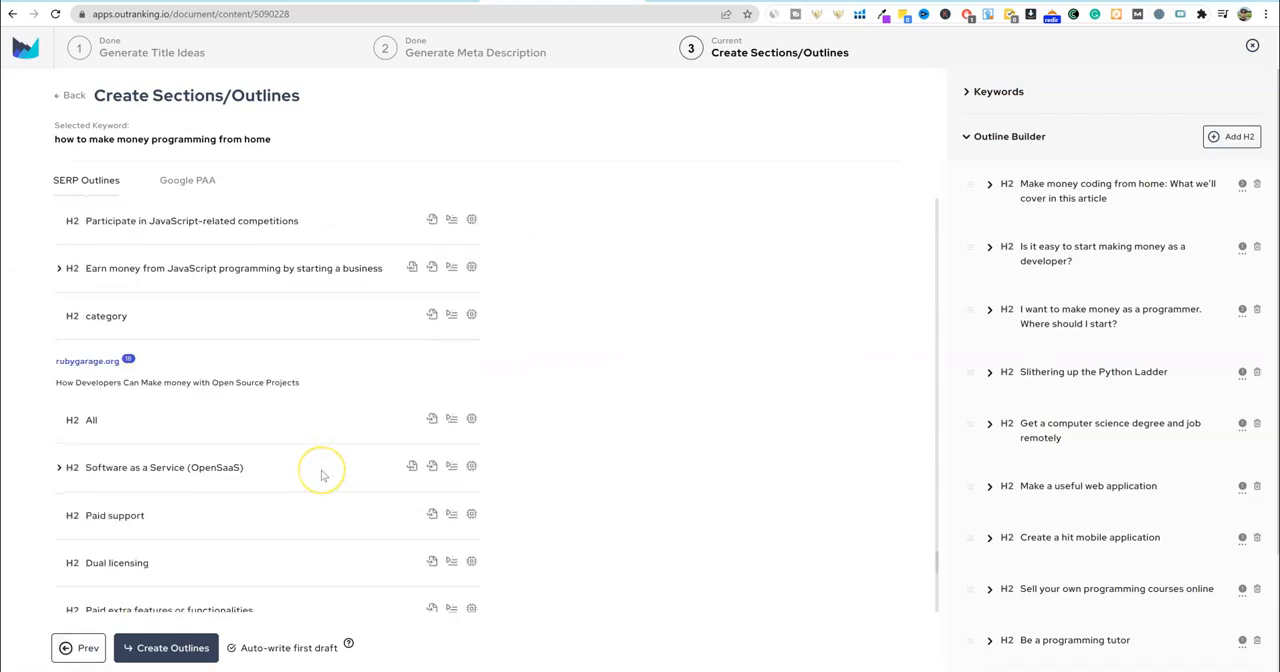
scroll(321, 470, down, 2)
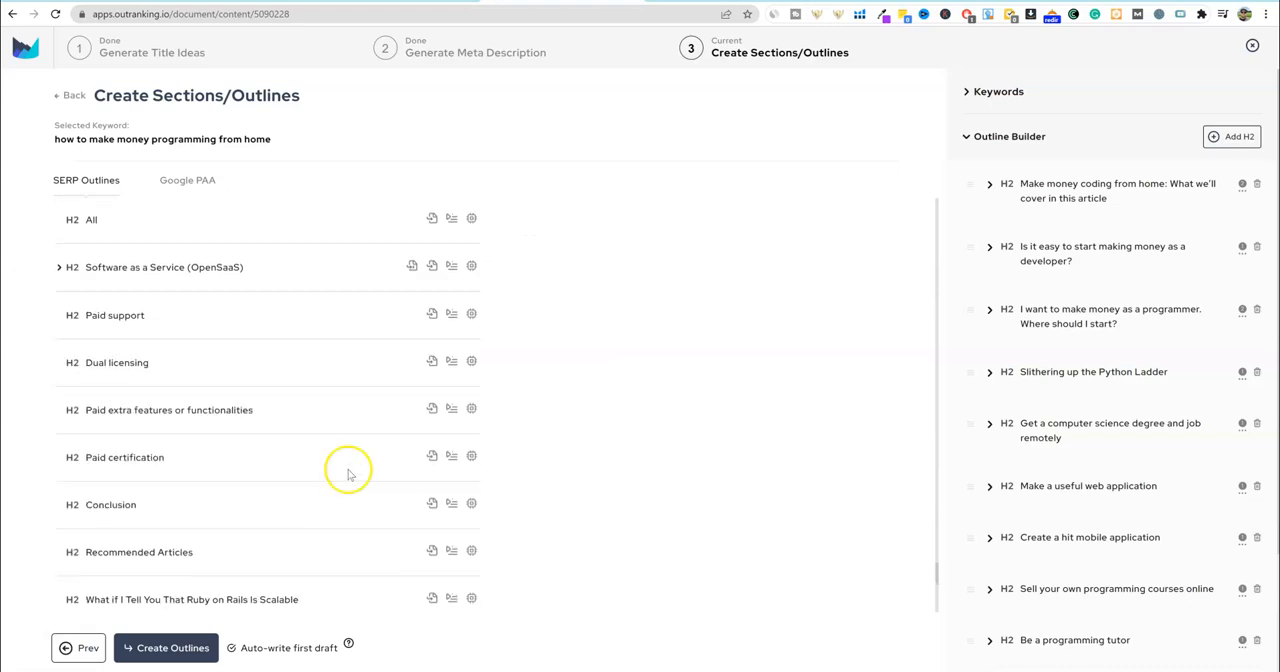
scroll(573, 494, down, 4)
scroll(1060, 475, down, 2)
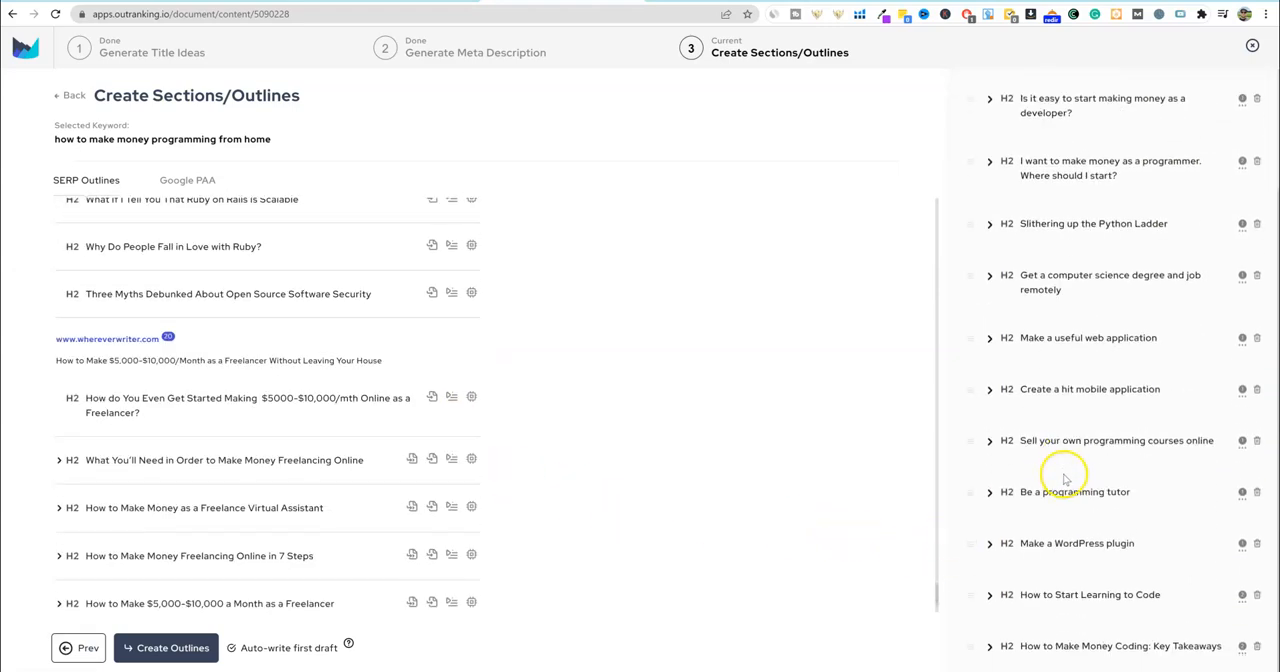
scroll(1060, 478, up, 2)
scroll(883, 429, up, 20)
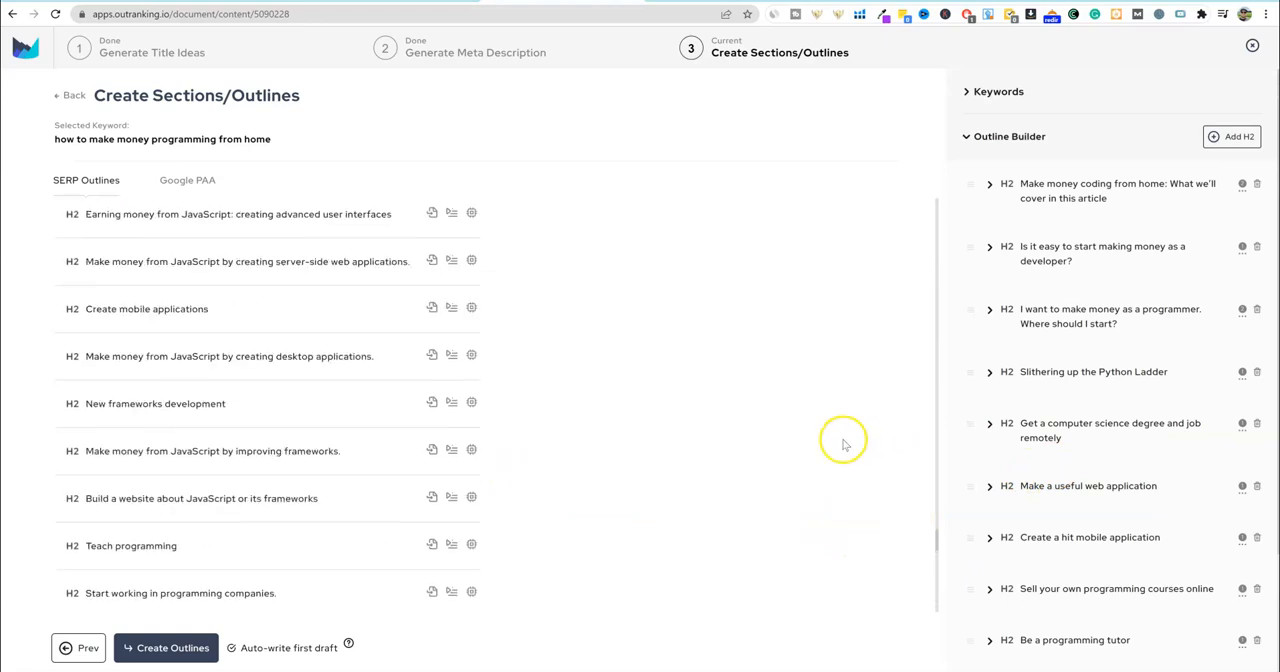
scroll(790, 457, up, 3)
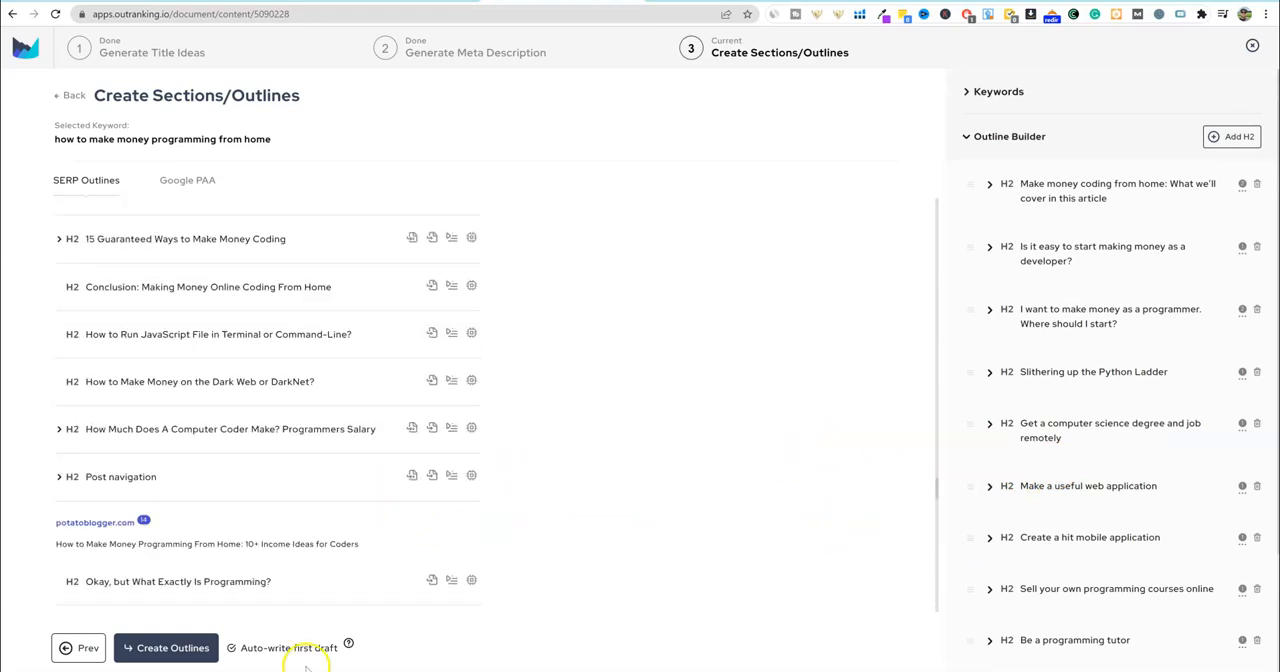
- Read the AI first draft guidance and create the outlines with Auto-write first draft enabled
click(233, 650)
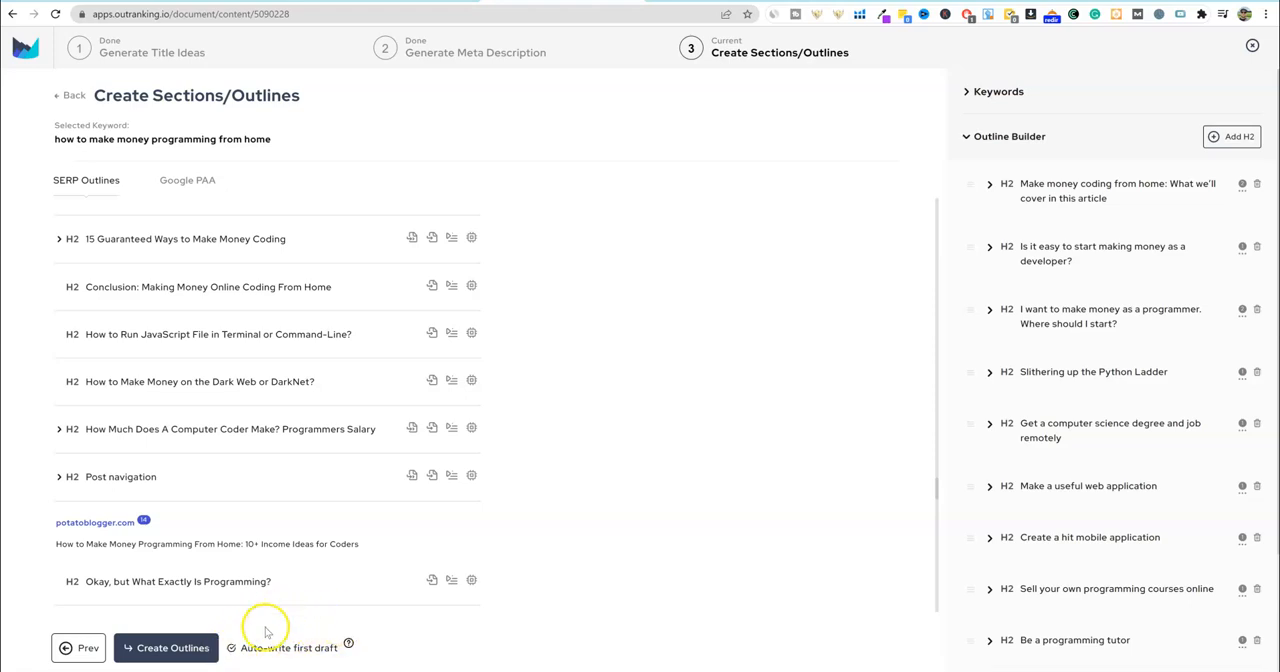
click(349, 642)
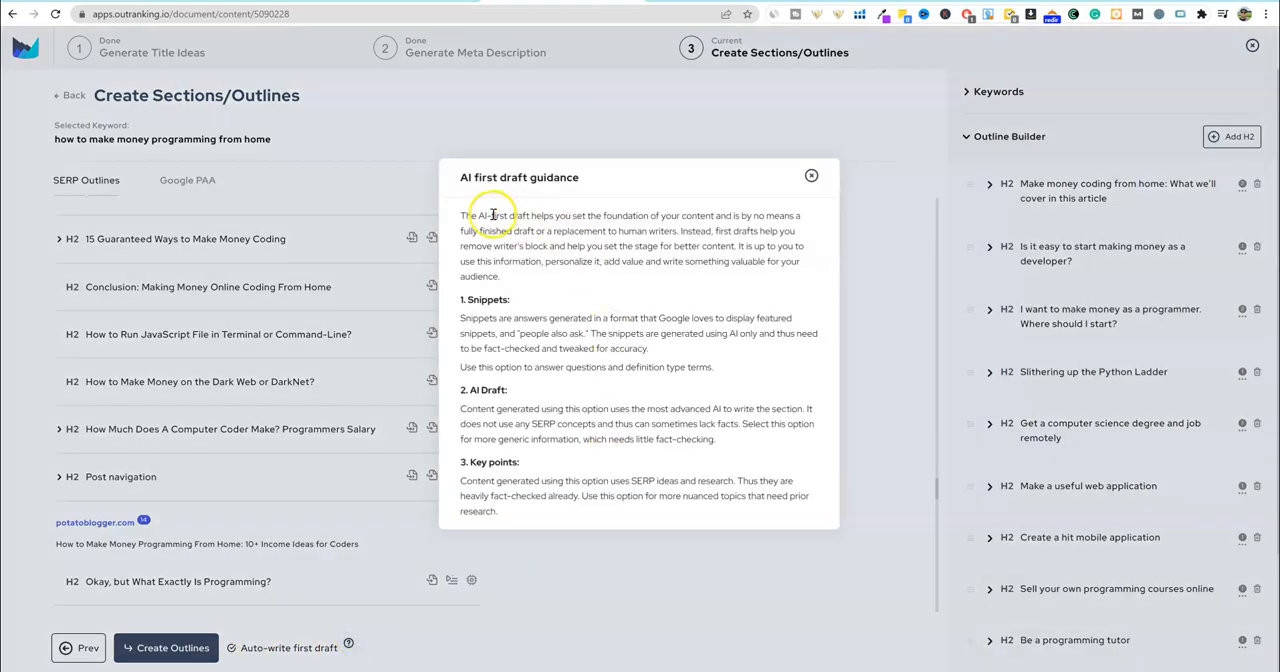
drag(463, 217, 565, 279)
click(815, 176)
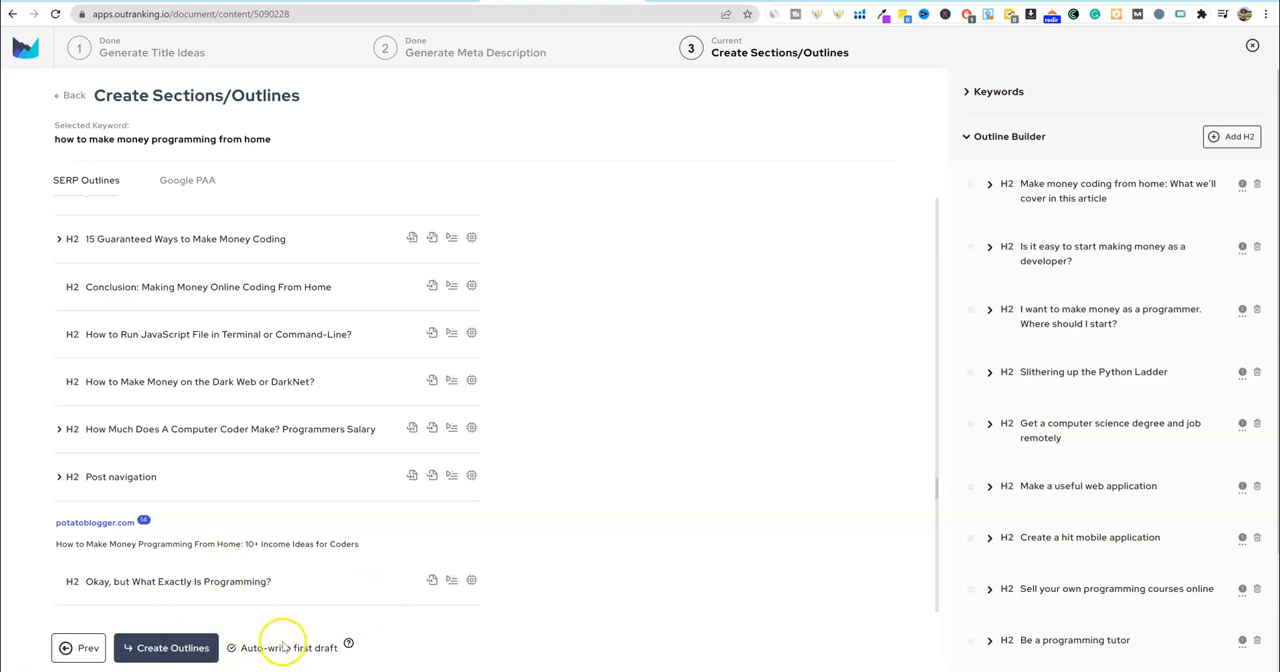
click(178, 648)
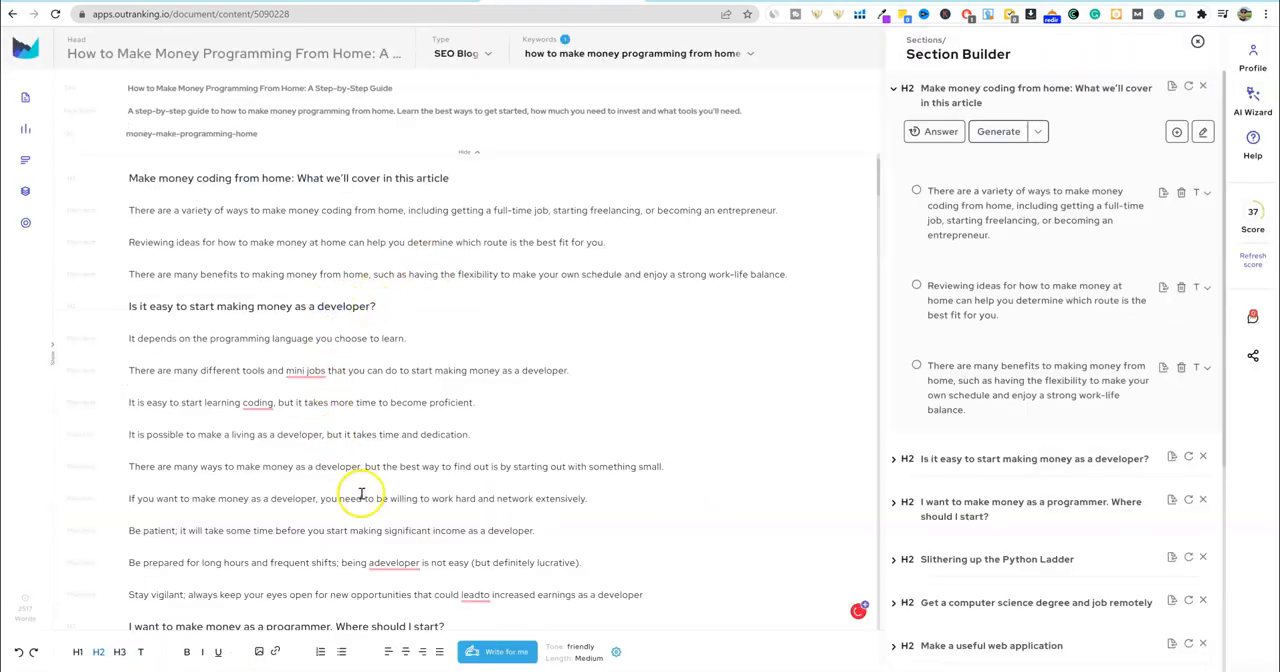
- Accept the spelling corrections "a developer" and "lead to" in the section "Is it easy to start making money as a developer?"
scroll(350, 480, down, 3)
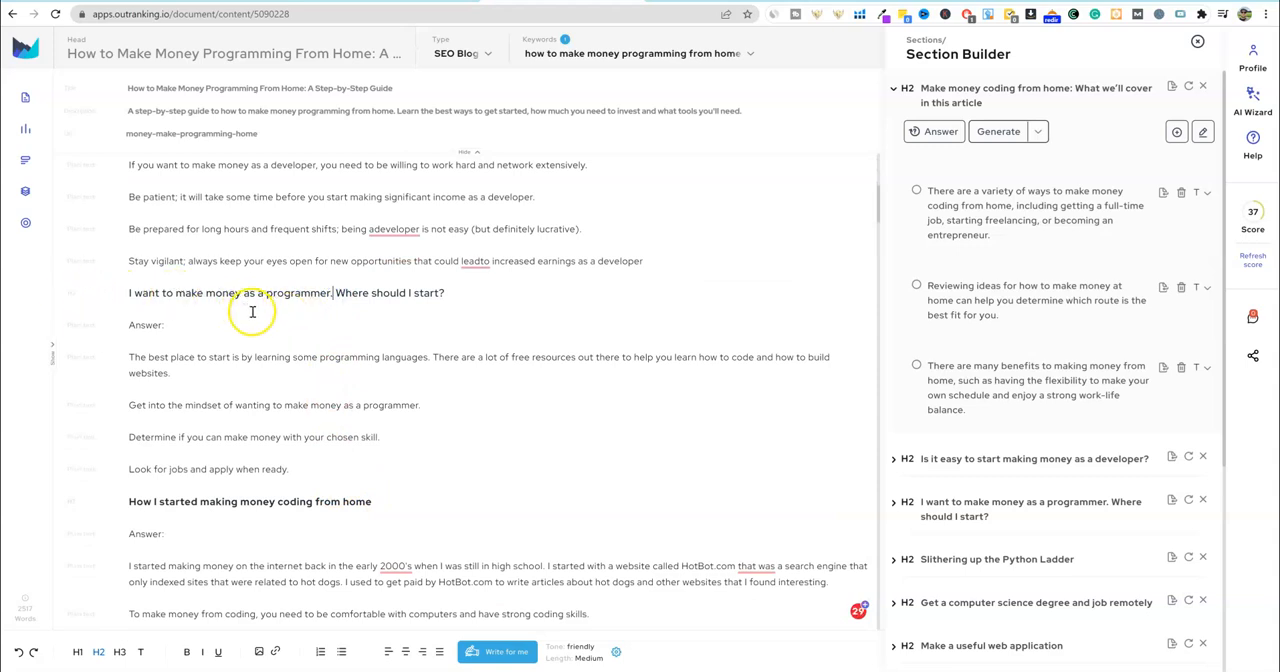
click(385, 229)
click(392, 247)
click(474, 261)
click(484, 284)
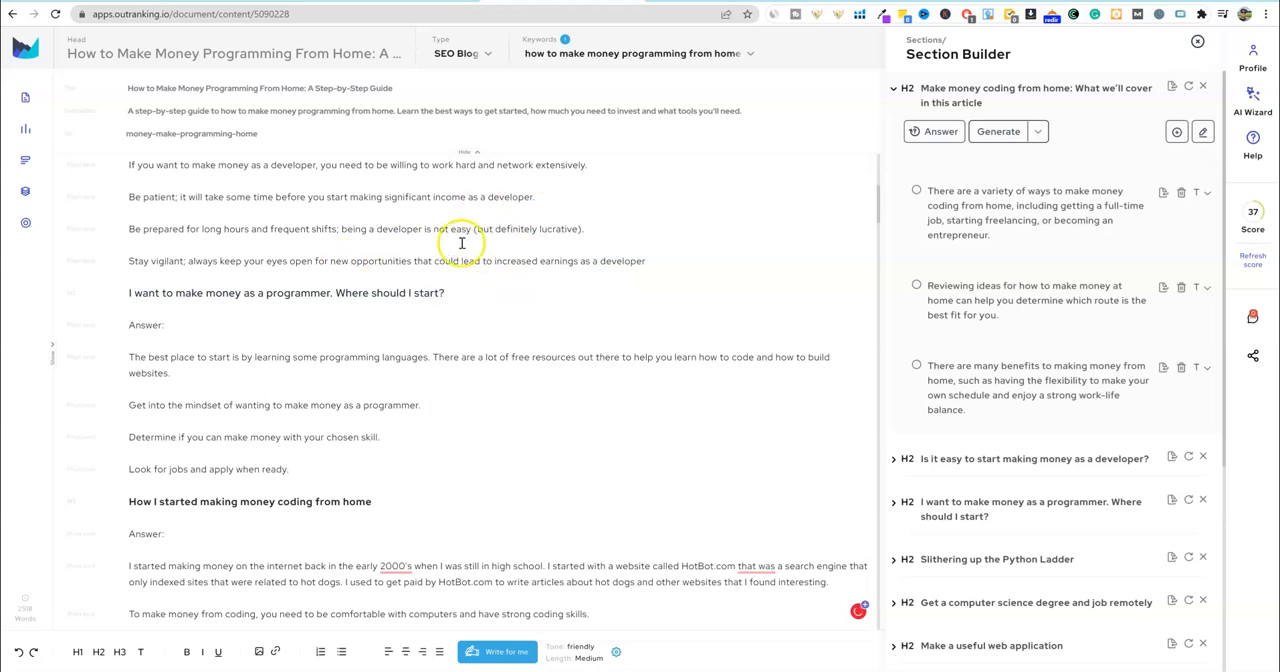
- Delete the "Answer:" lines under "I want to make money as a programmer. Where should I start?" and "How I started making money coding from home"
scroll(660, 230, up, 2)
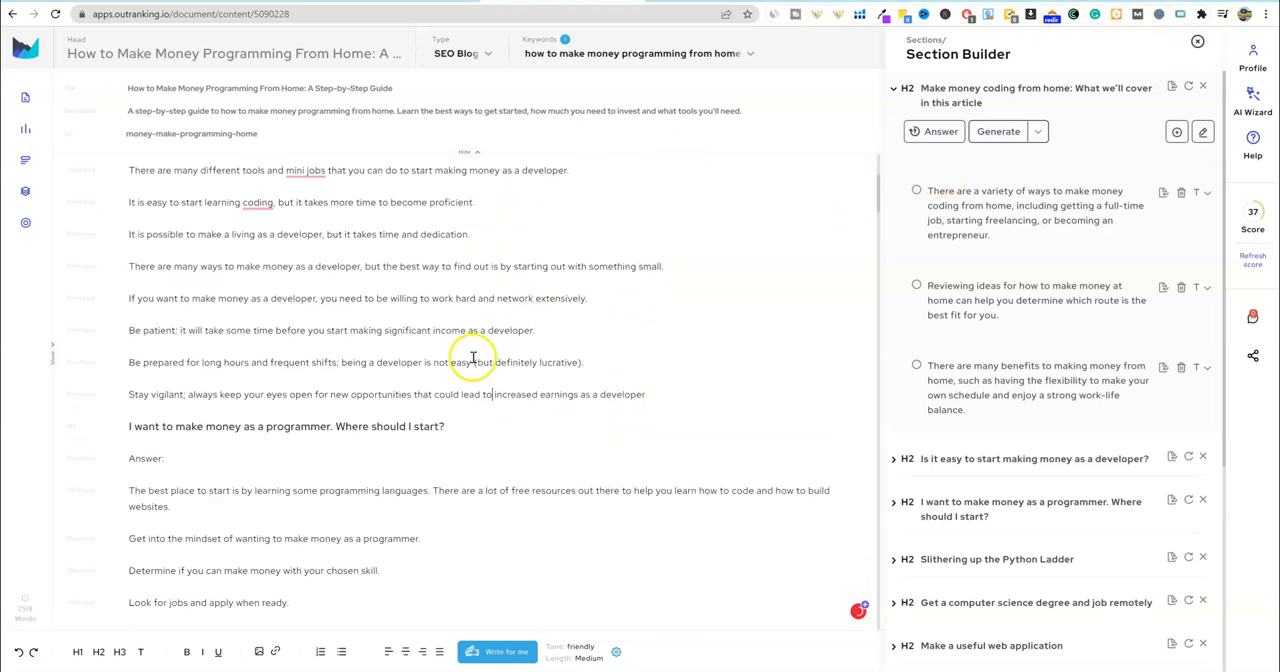
scroll(472, 358, down, 1)
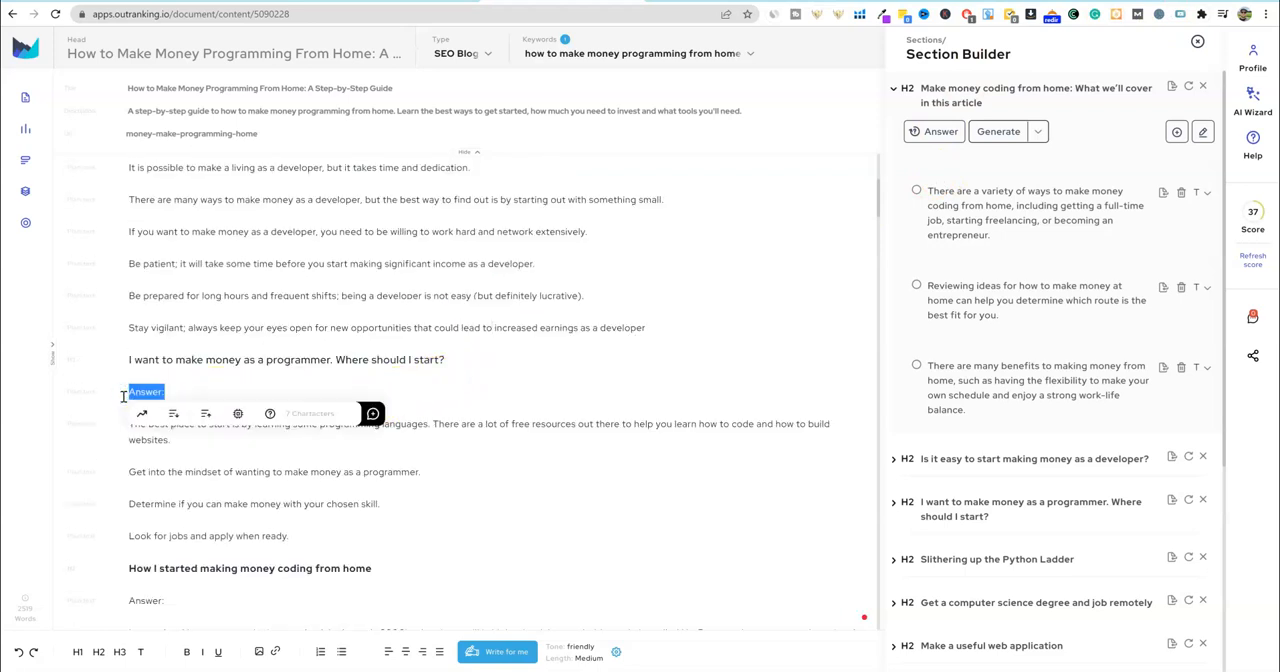
key(BackSpace)
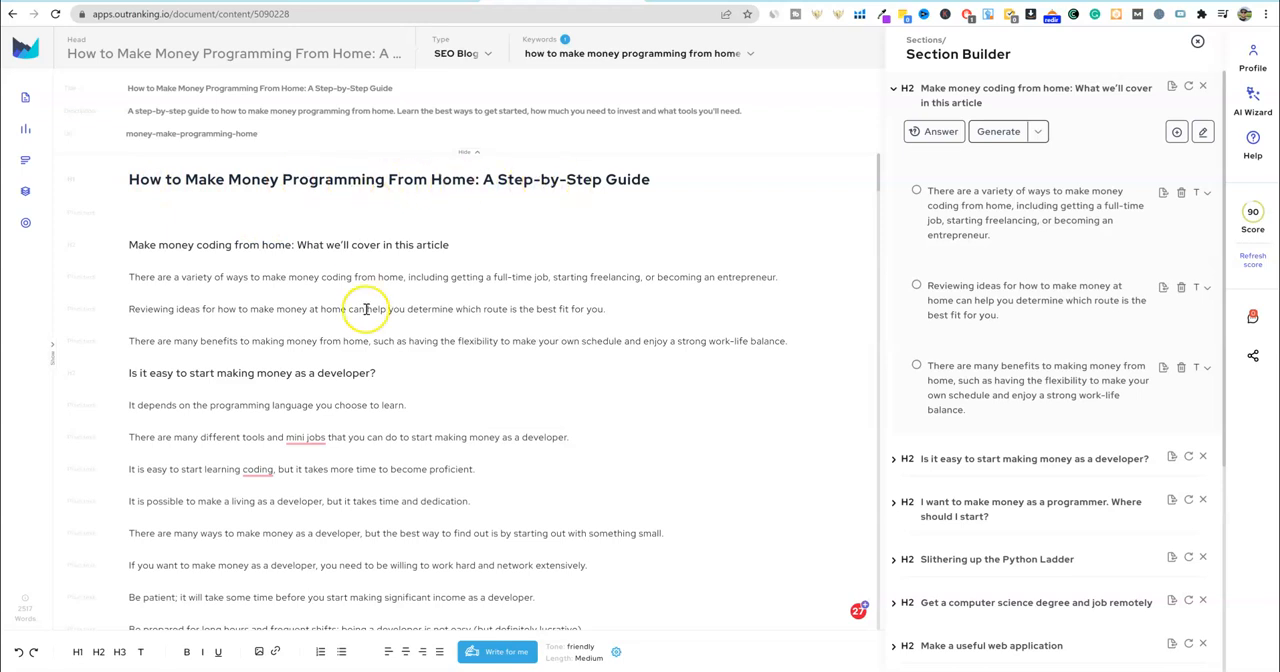
- Review the draft from the title through the section "I want to make money as a programmer. Where should I start?"
scroll(363, 409, down, 1)
scroll(409, 327, up, 1)
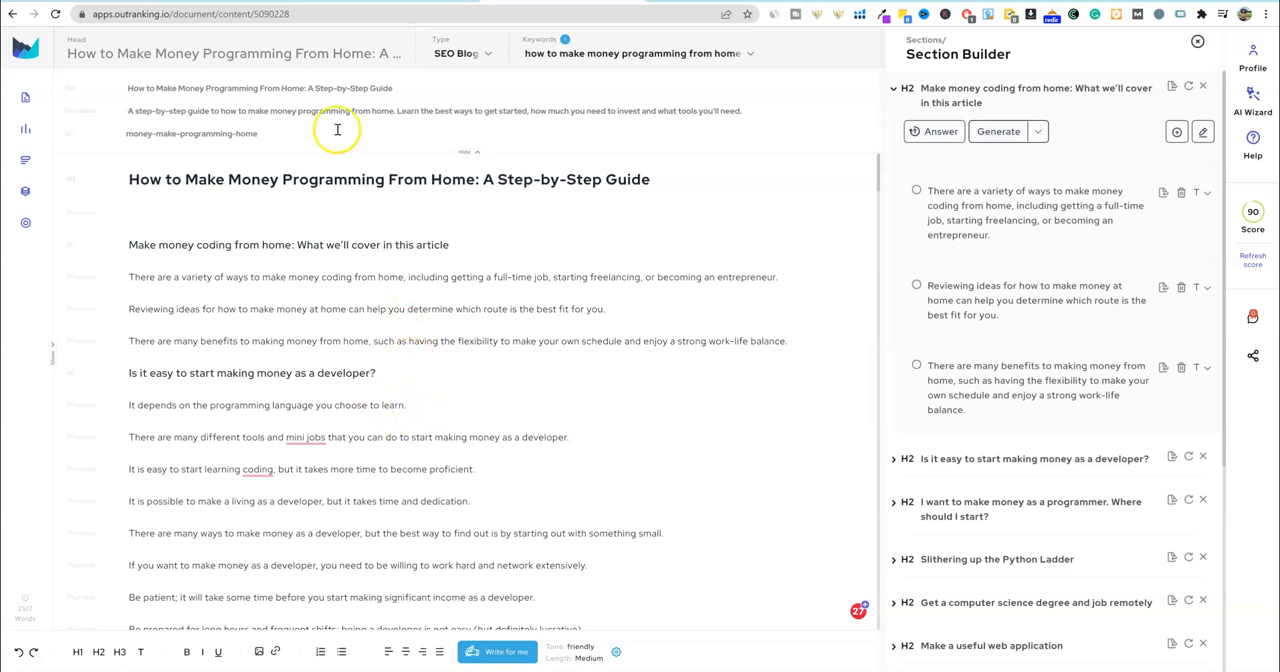
scroll(330, 370, down, 1)
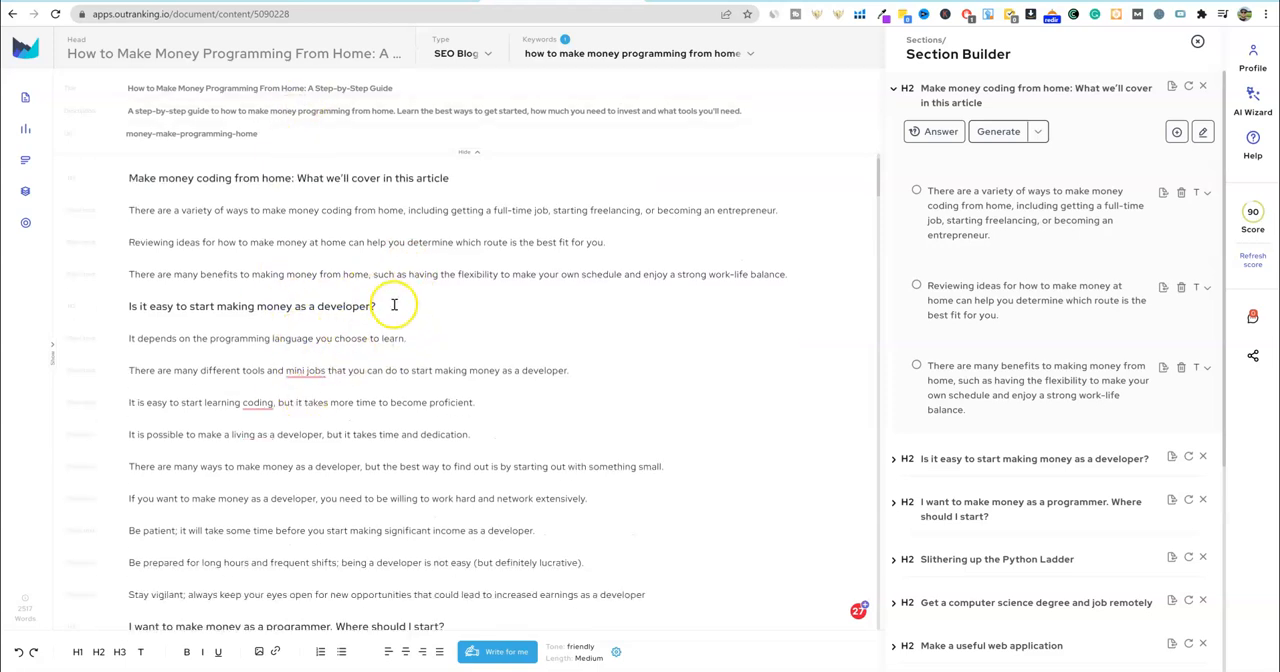
scroll(394, 305, up, 1)
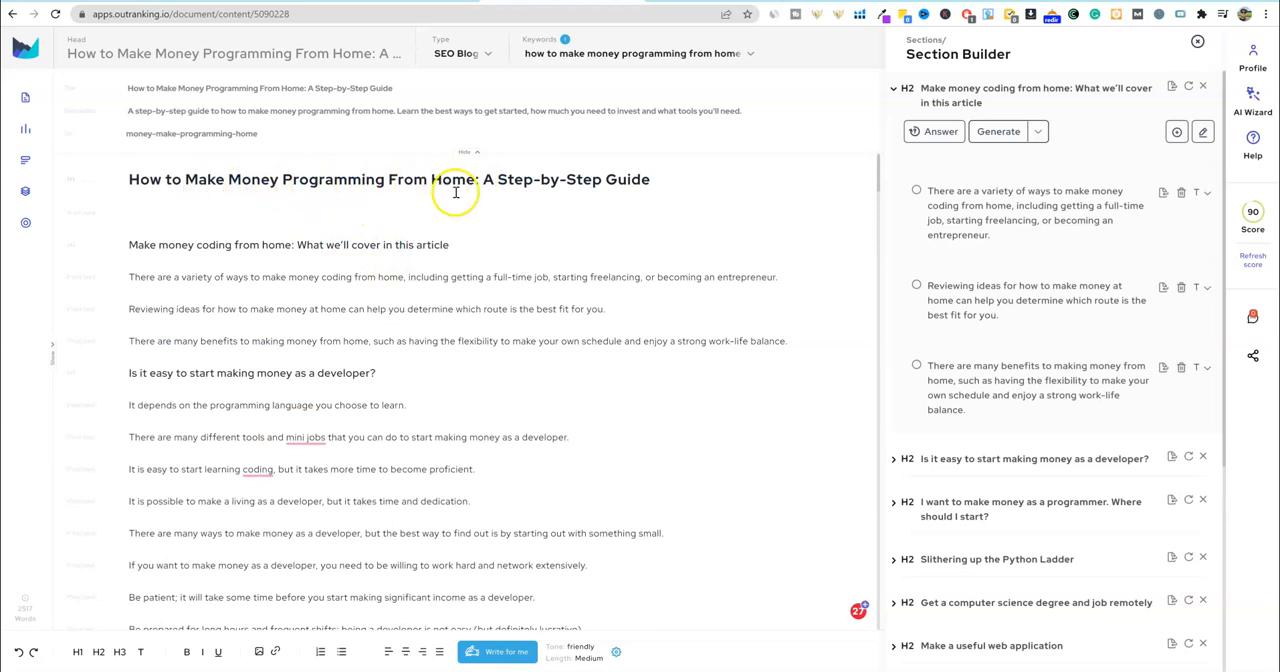
scroll(366, 403, down, 2)
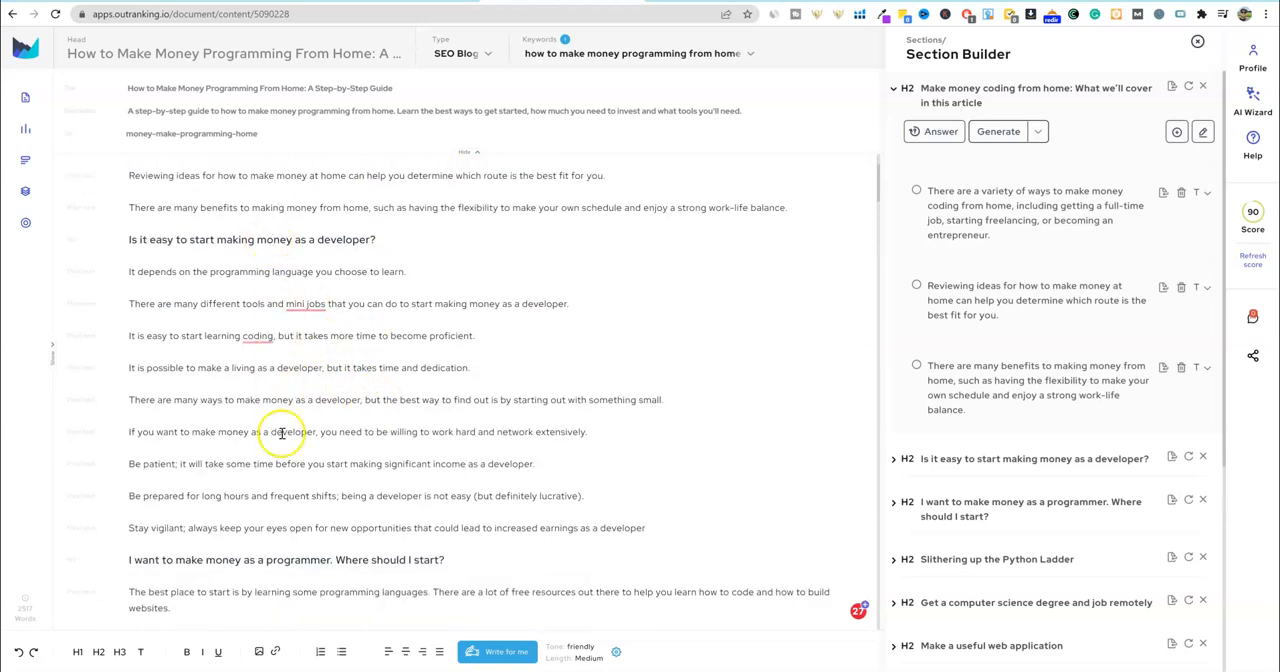
scroll(282, 433, down, 1)
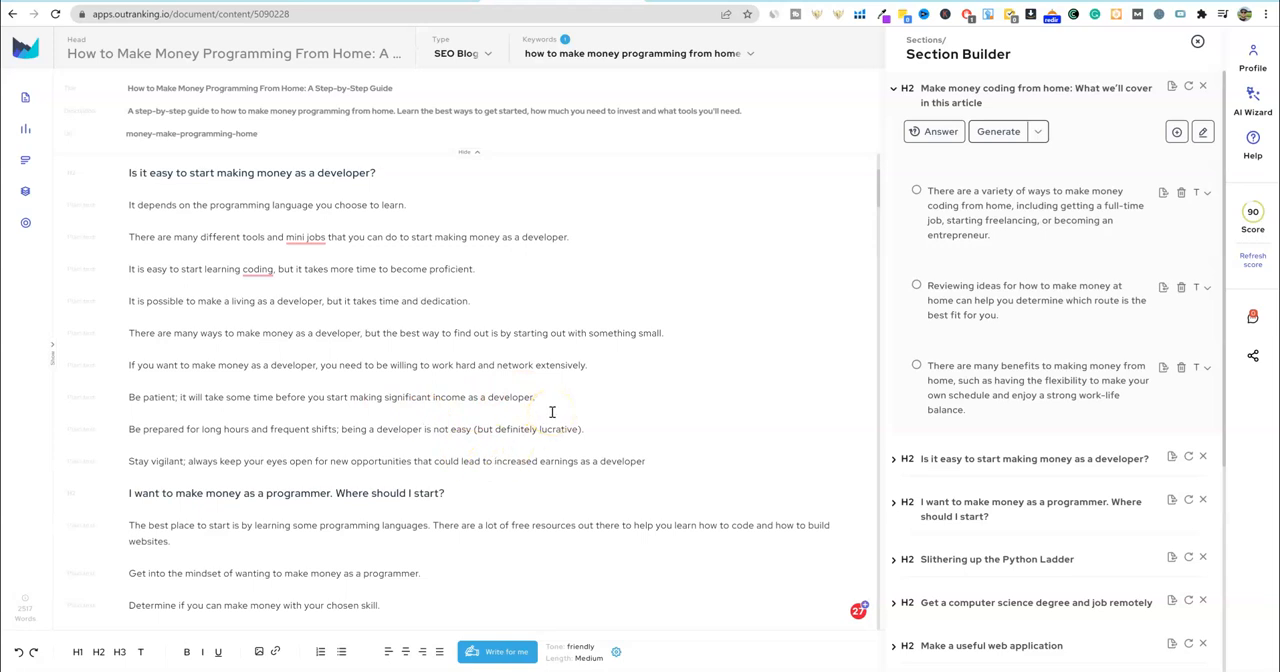
scroll(380, 390, down, 2)
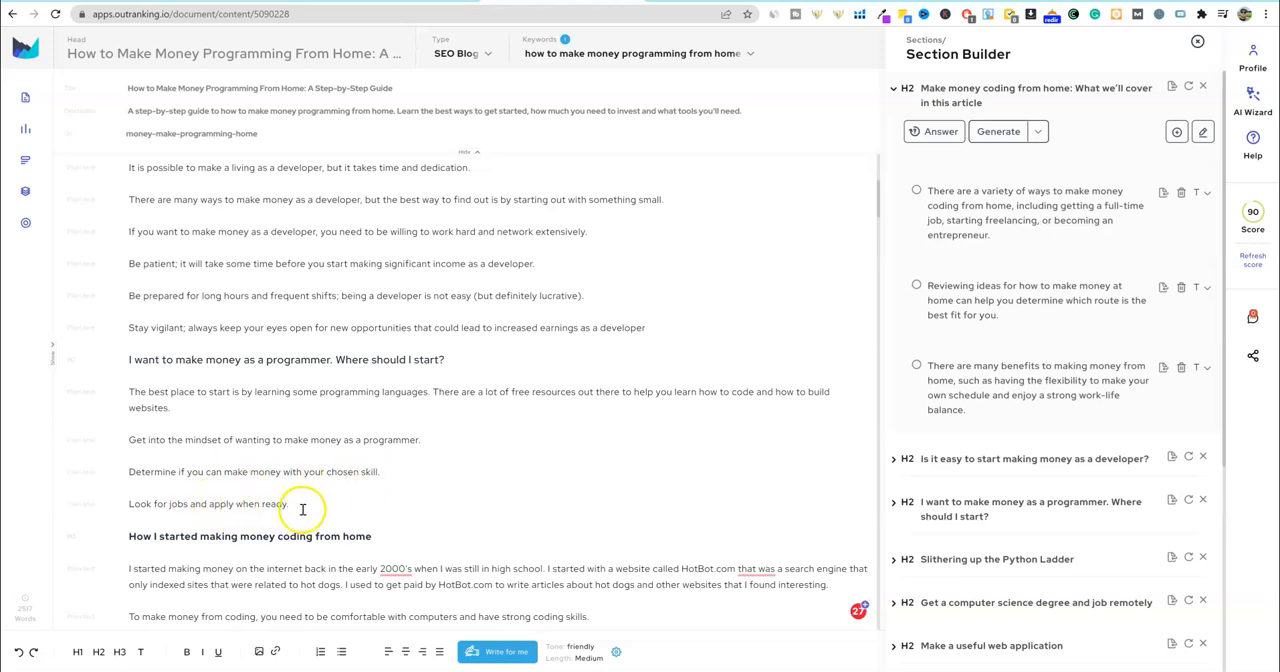
scroll(300, 505, down, 2)
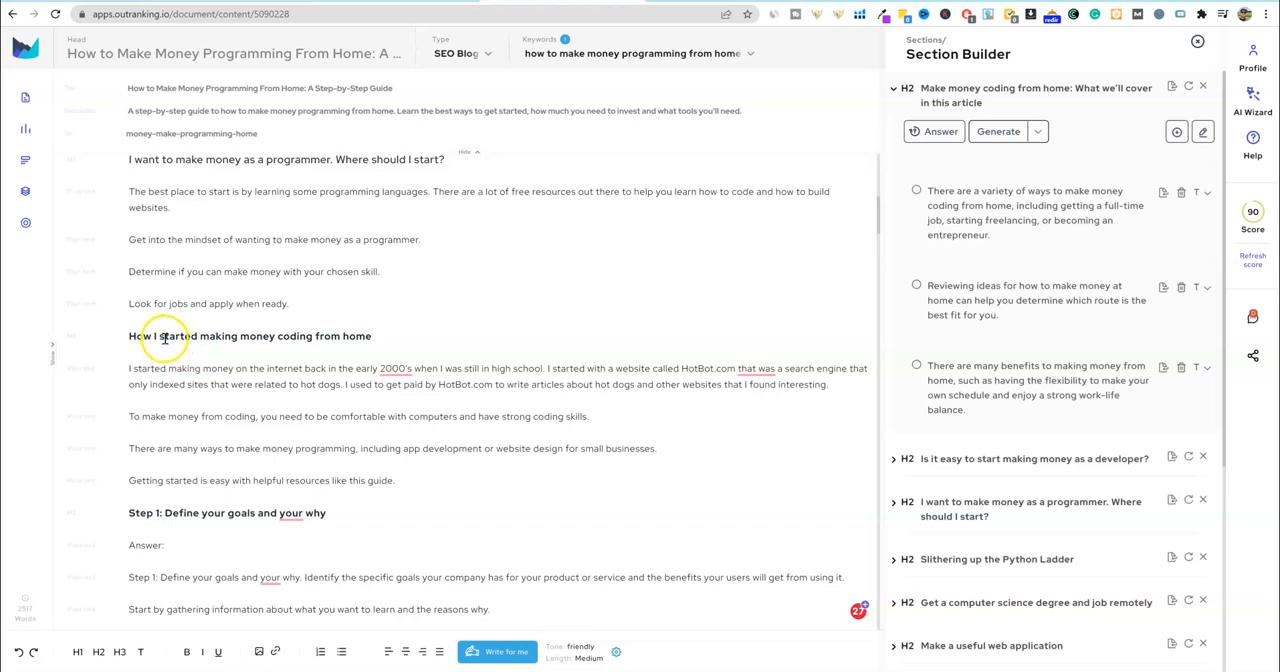
- Examine the text under "I want to make money as a programmer. Where should I start?" and its subsections through Step 3
drag(301, 305, 133, 190)
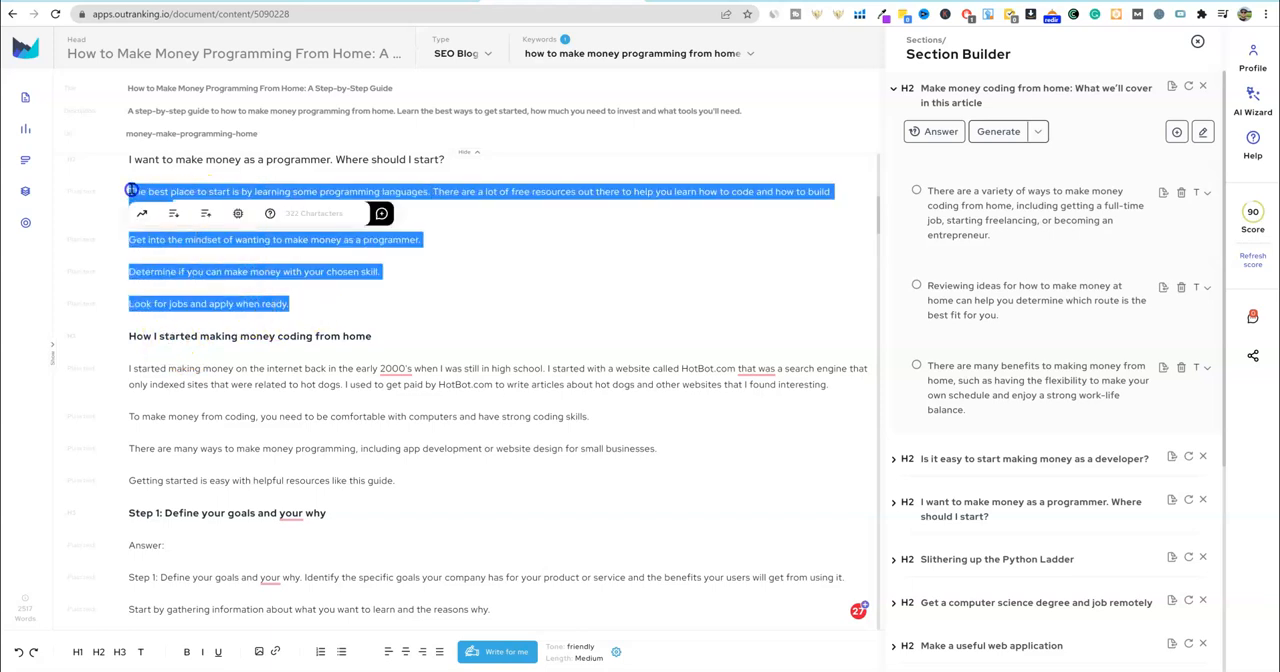
click(375, 306)
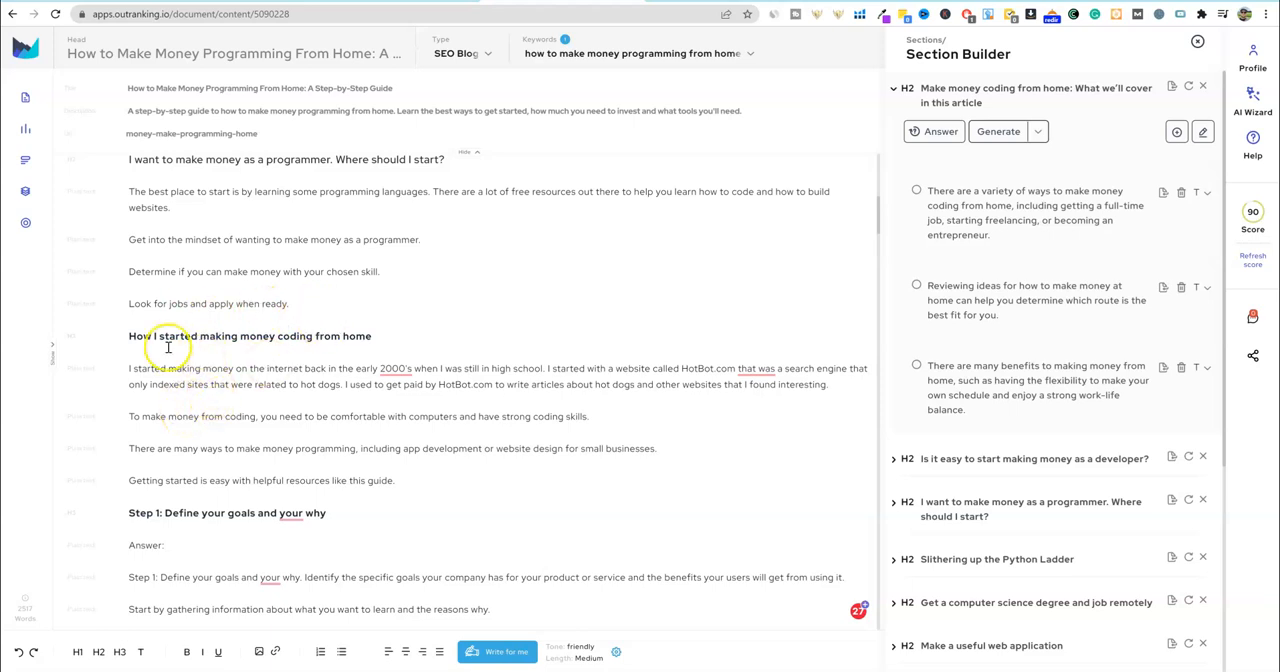
scroll(305, 370, down, 3)
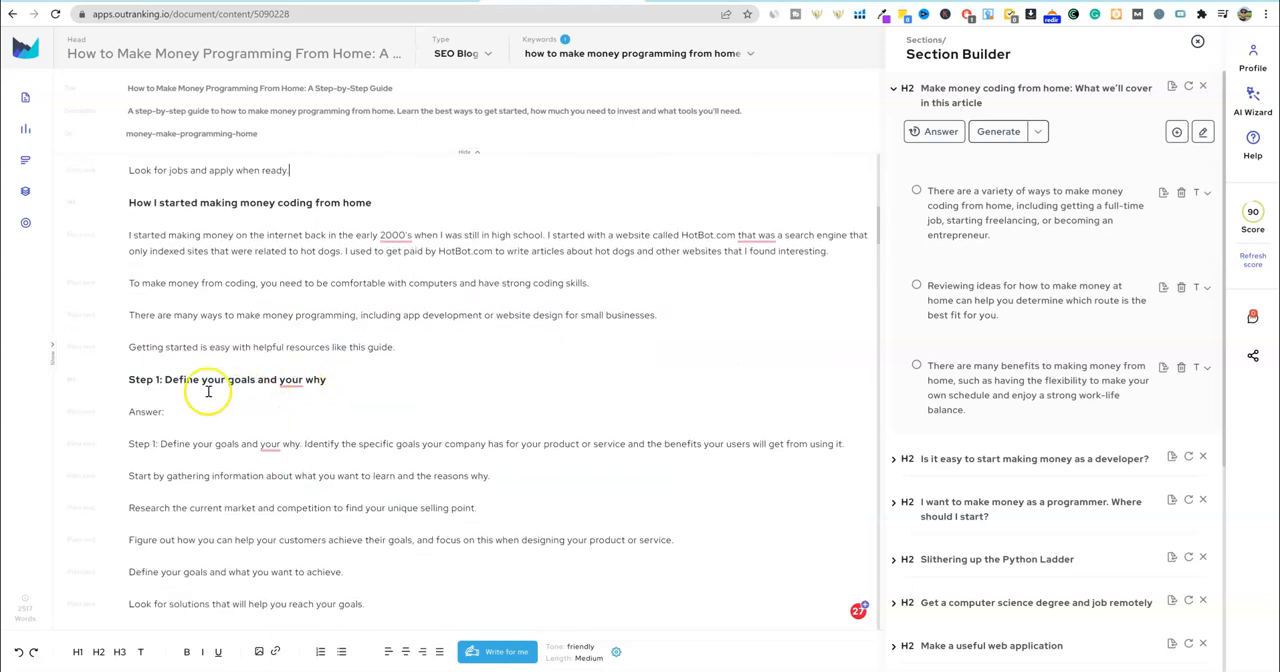
scroll(200, 370, down, 4)
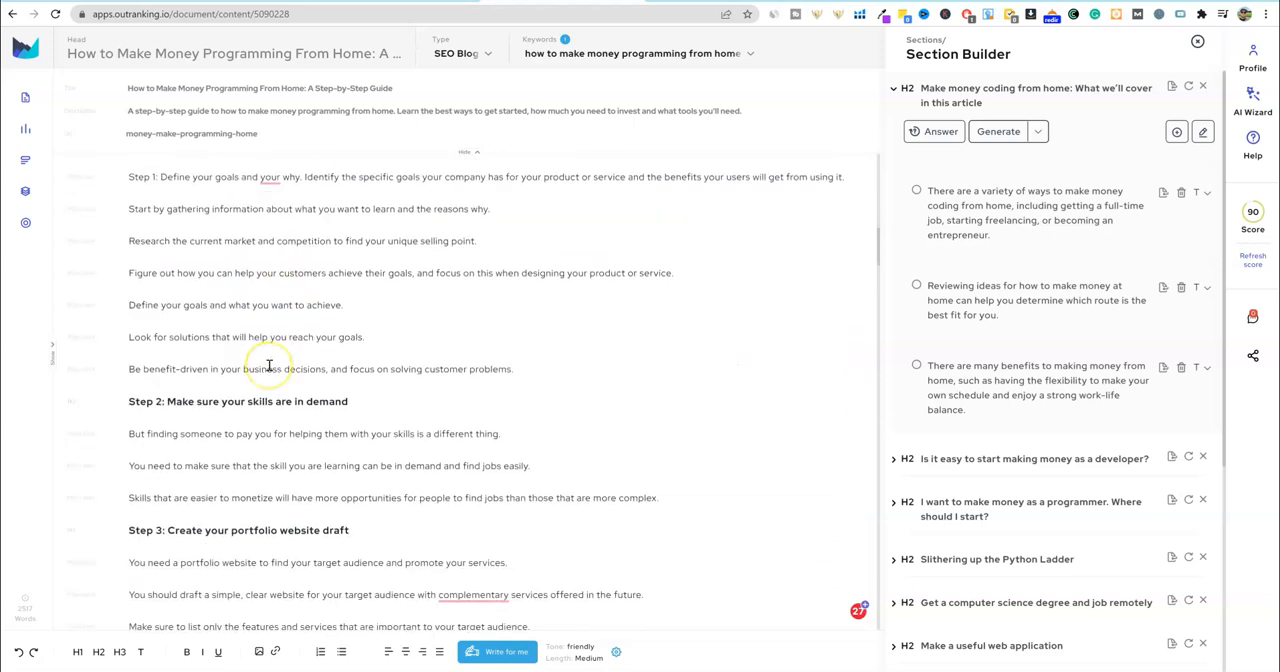
scroll(290, 365, down, 1)
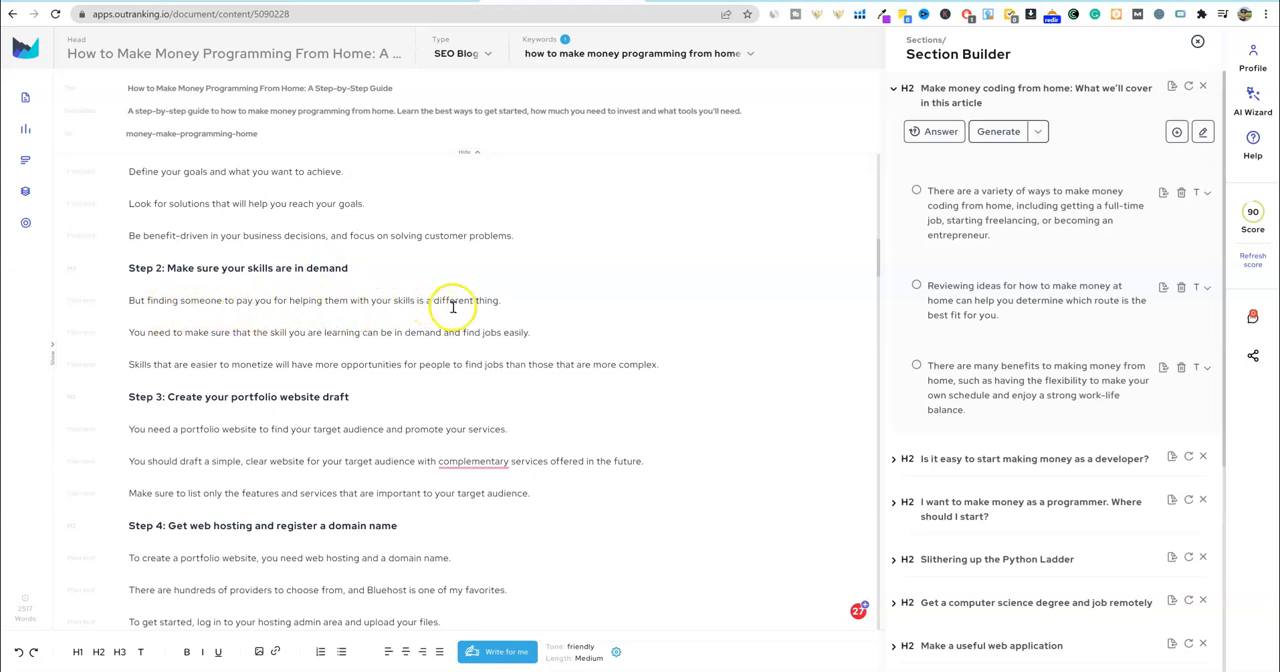
scroll(388, 365, down, 1)
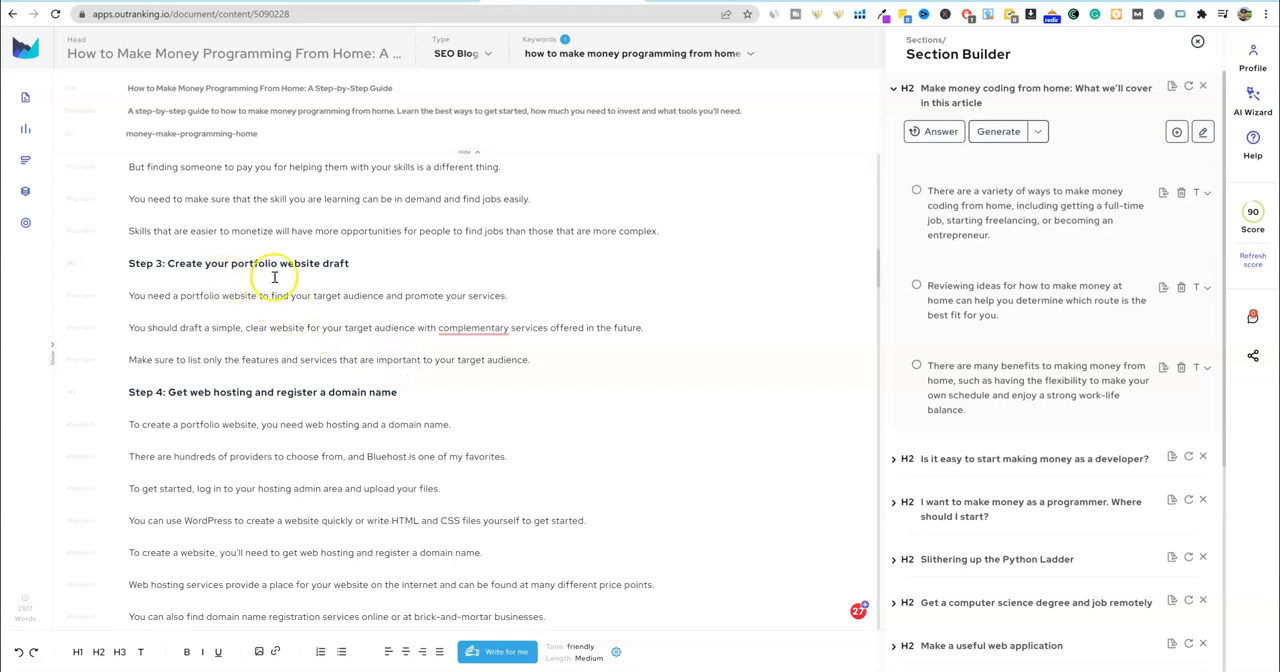
scroll(220, 365, down, 1)
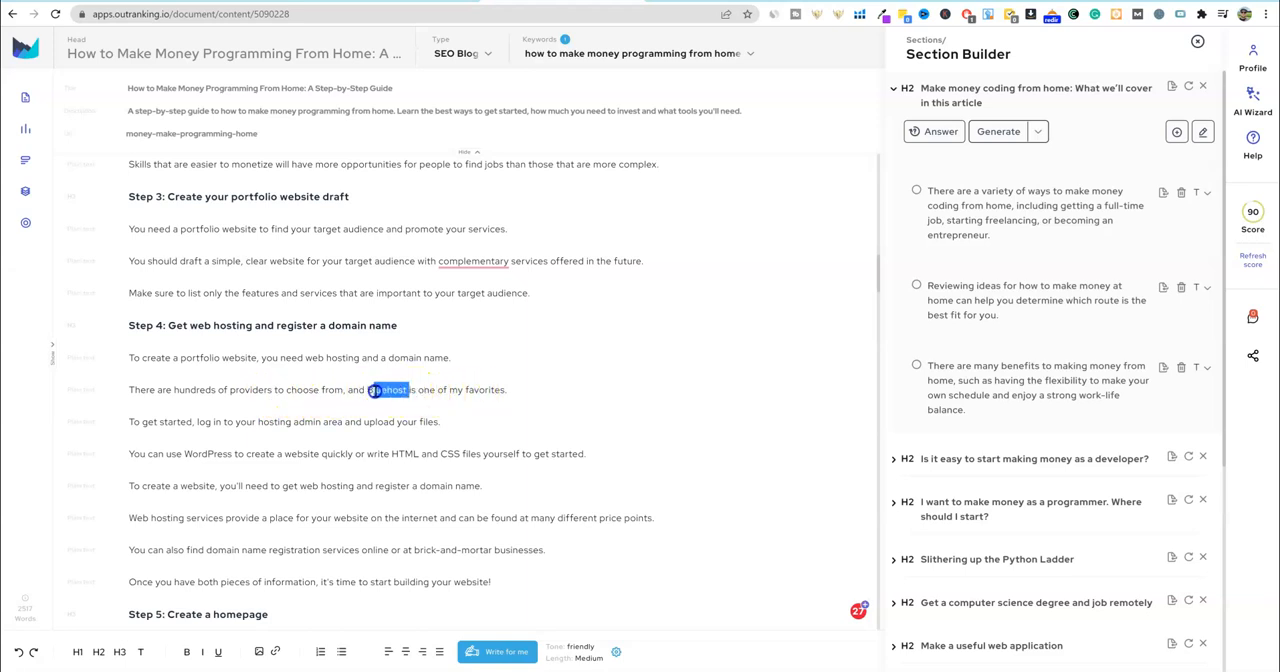
drag(367, 390, 366, 391)
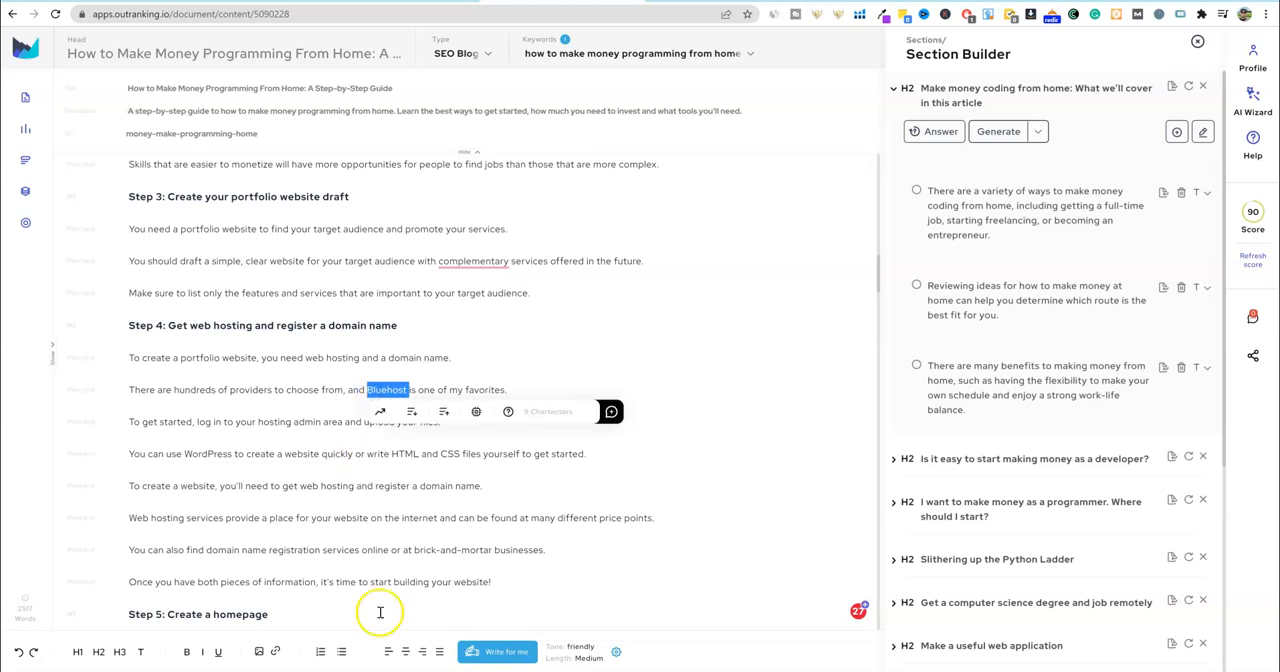
click(275, 651)
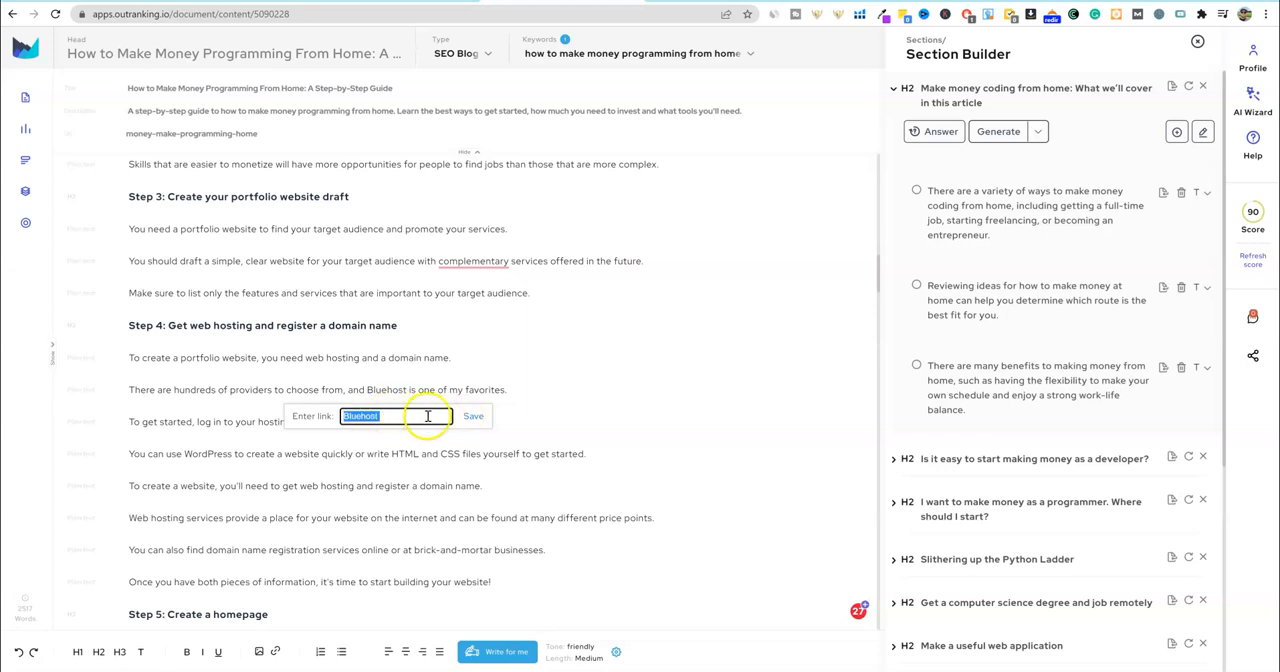
click(475, 452)
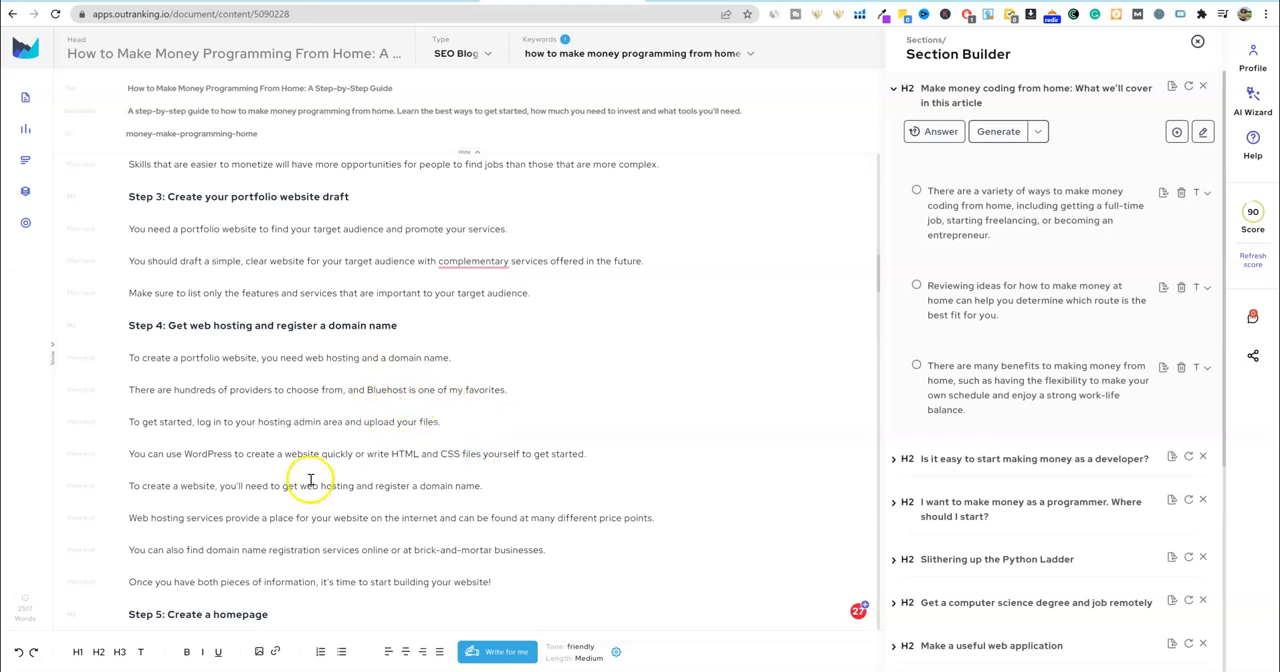
- Look through the rest of the draft, from "Slithering up the Python Ladder" to the key takeaways section
scroll(308, 480, down, 1)
scroll(308, 480, down, 20)
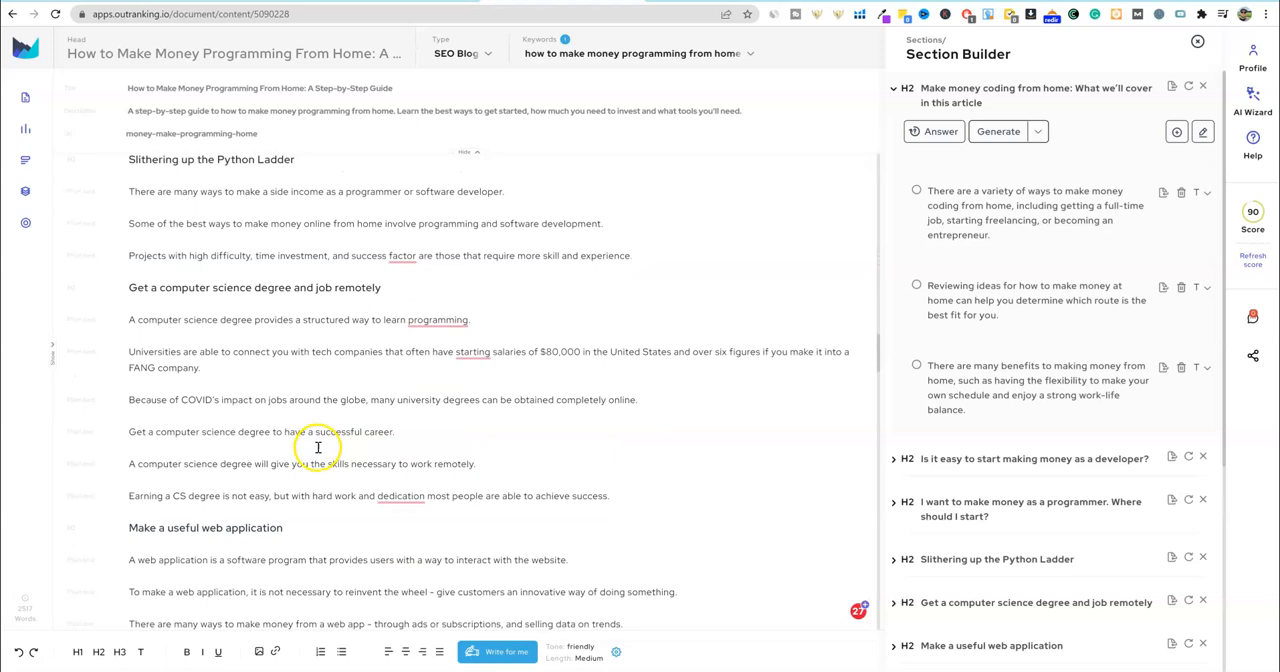
scroll(318, 449, down, 20)
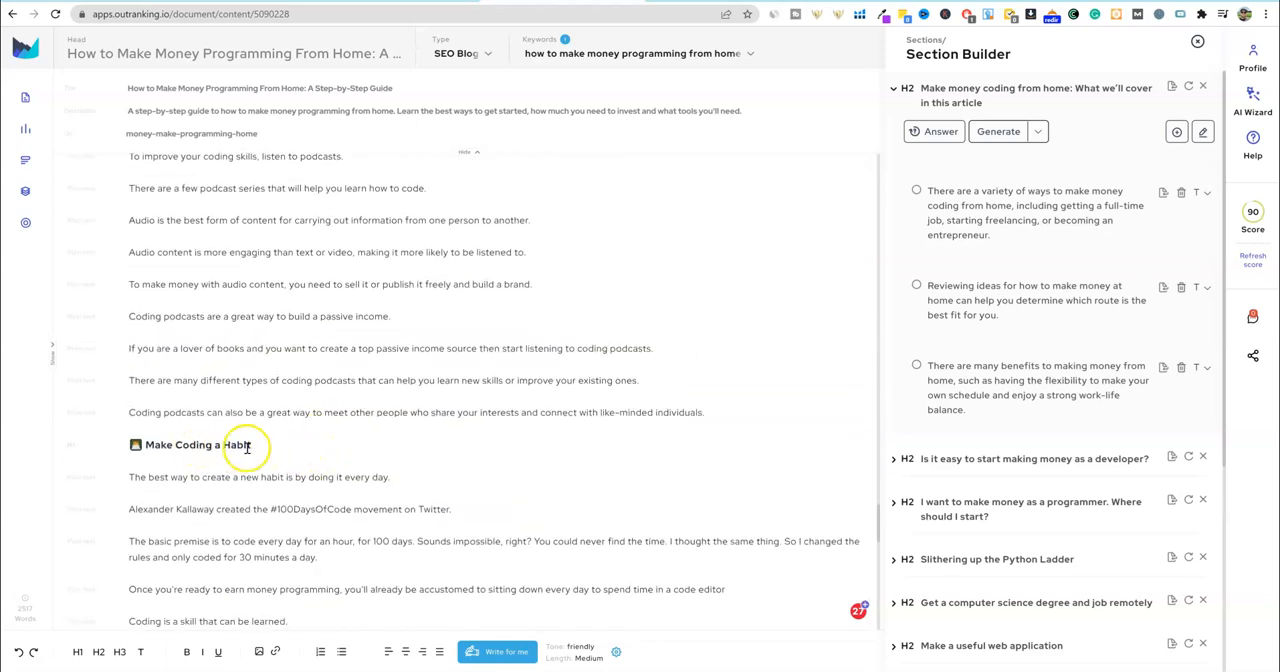
scroll(302, 474, down, 1)
scroll(305, 478, down, 20)
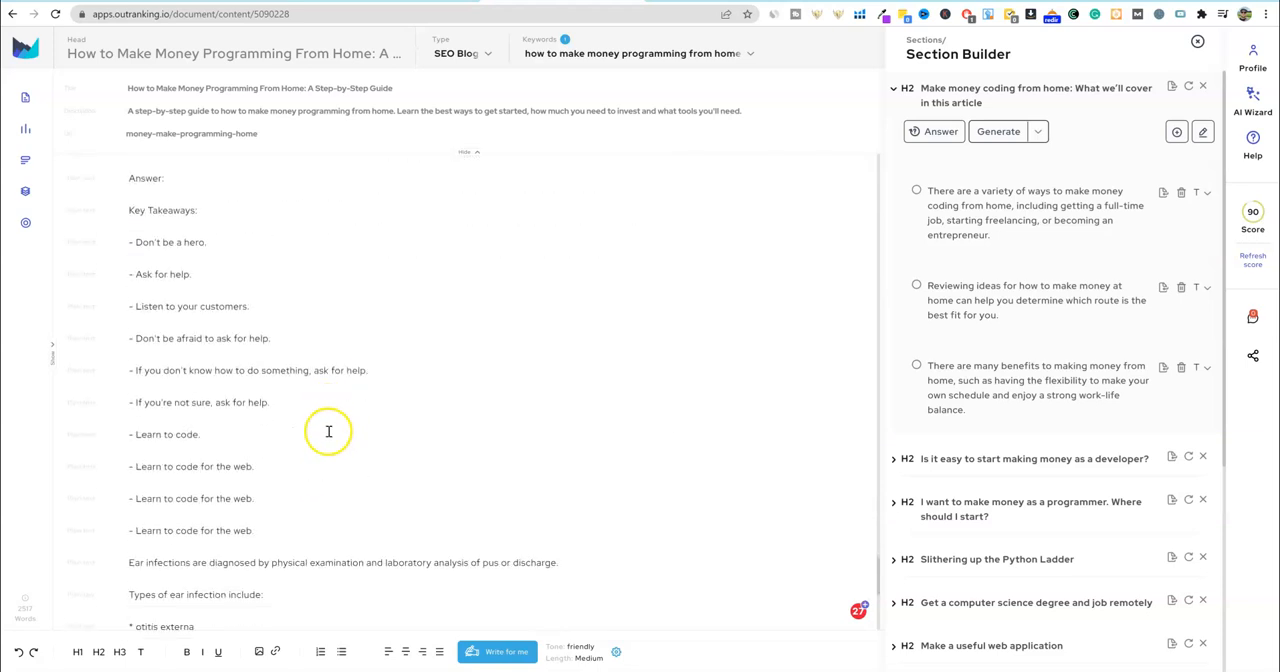
scroll(318, 442, down, 1)
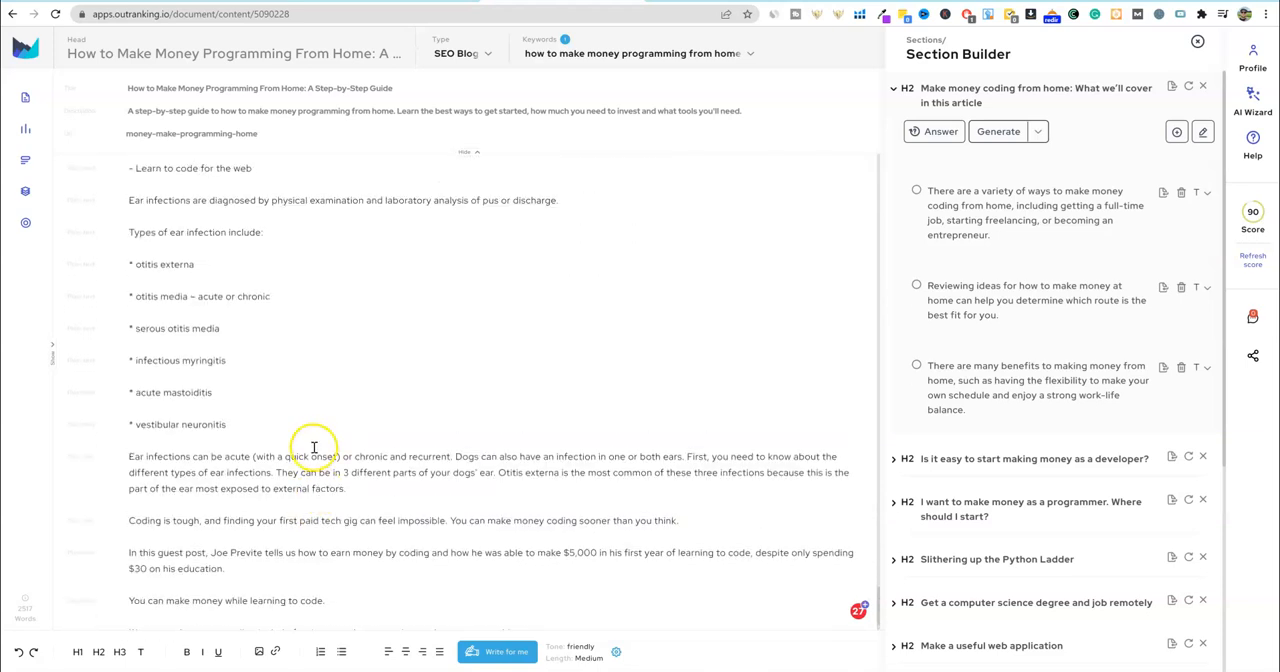
- Look back through the draft from the ear infection text in the key takeaways to the title, then down to "Make a useful web application"
scroll(263, 471, down, 2)
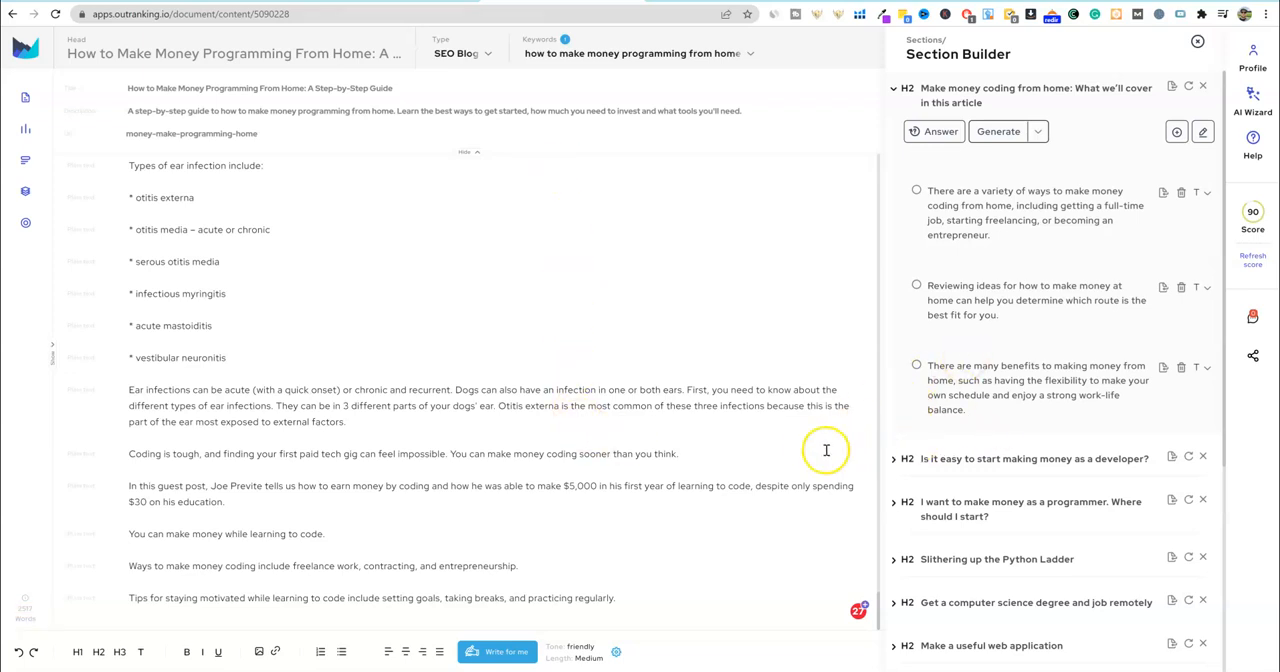
scroll(802, 450, up, 5)
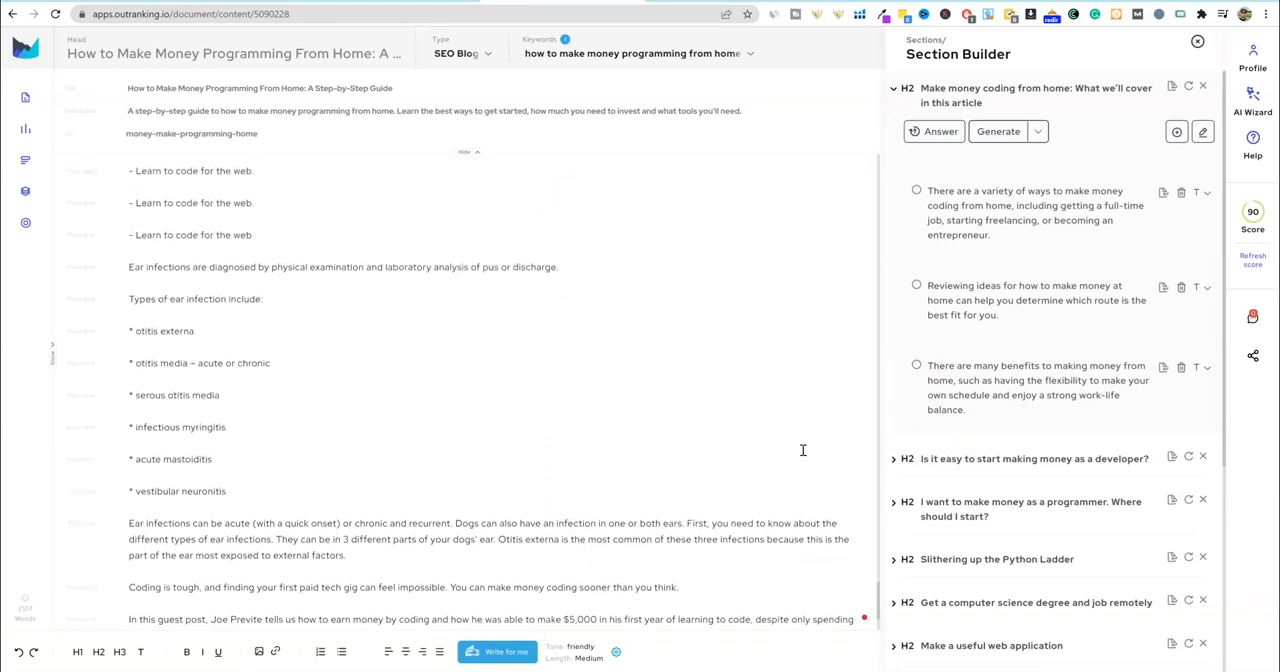
scroll(764, 450, up, 16)
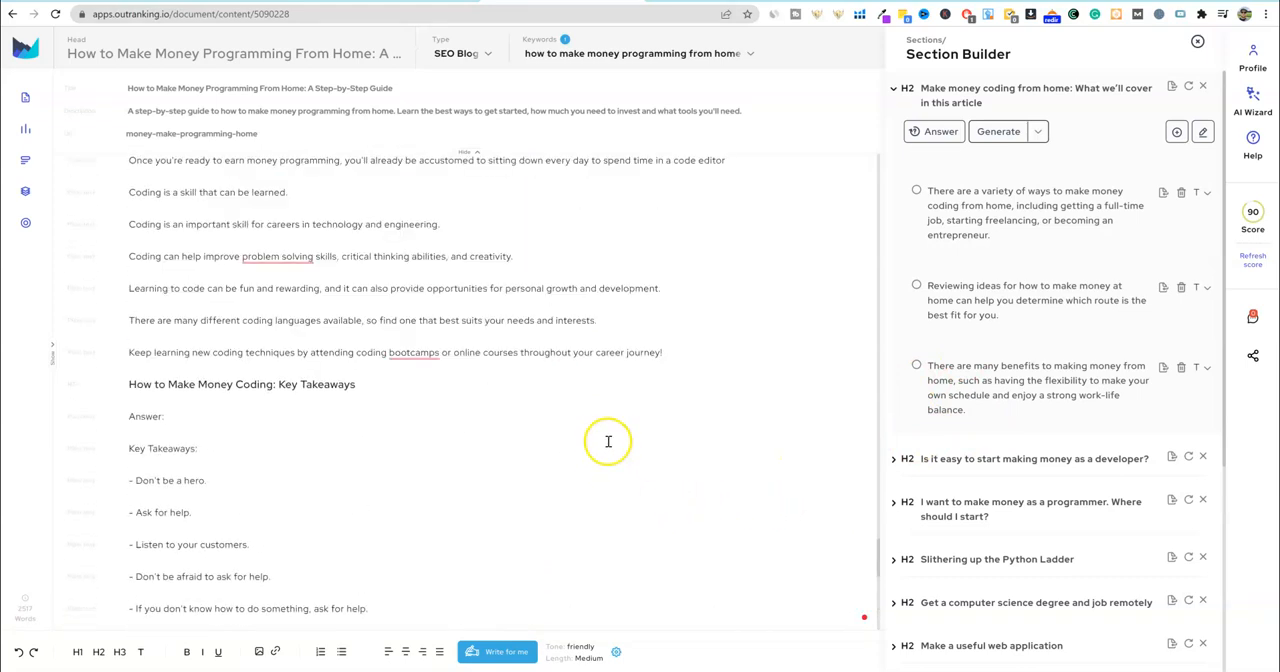
scroll(540, 432, up, 15)
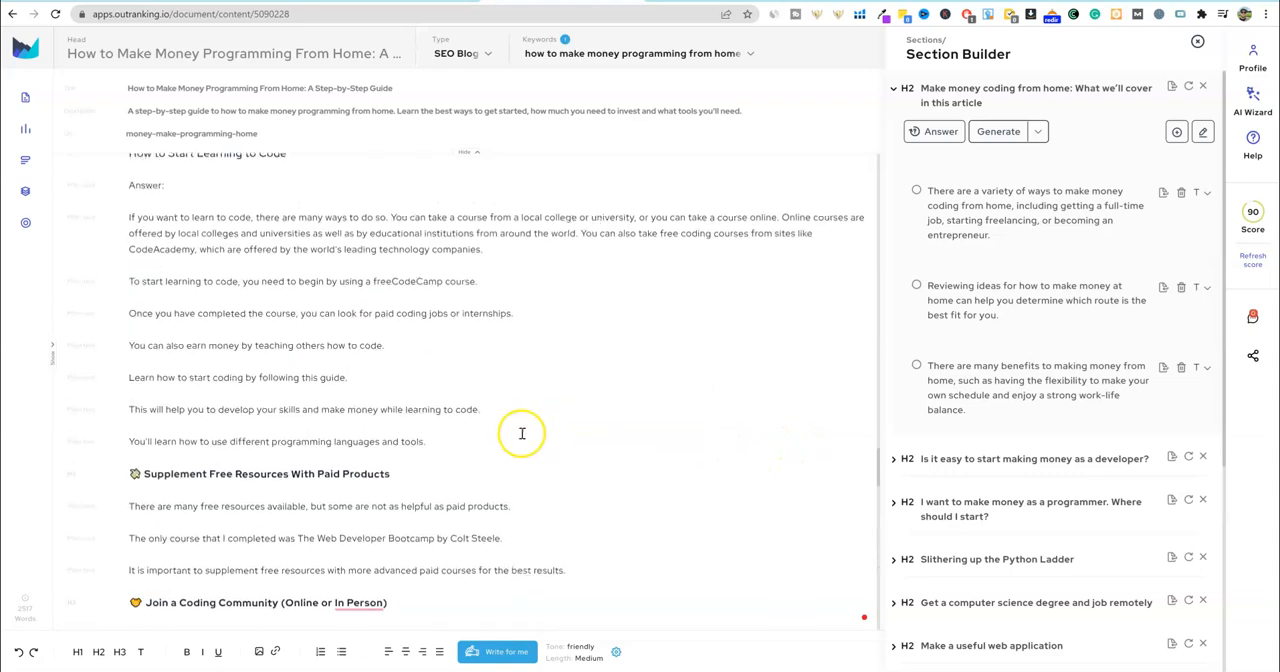
scroll(520, 432, up, 15)
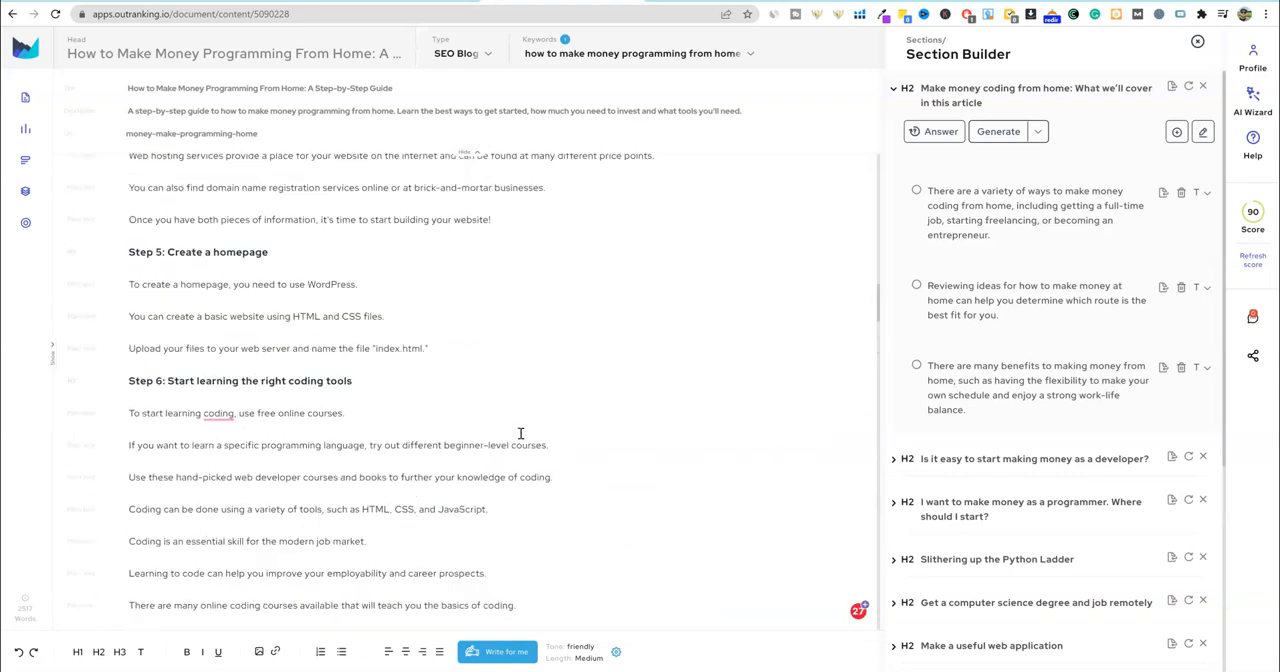
scroll(520, 432, up, 4)
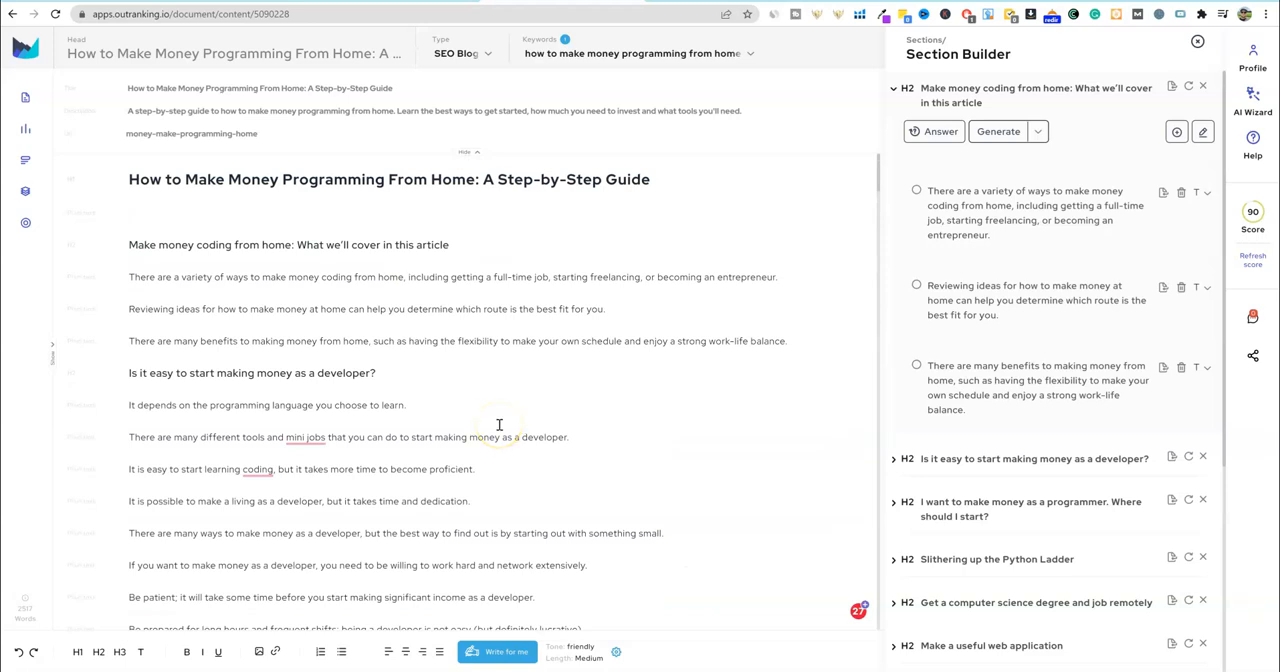
scroll(499, 425, down, 20)
scroll(510, 421, down, 10)
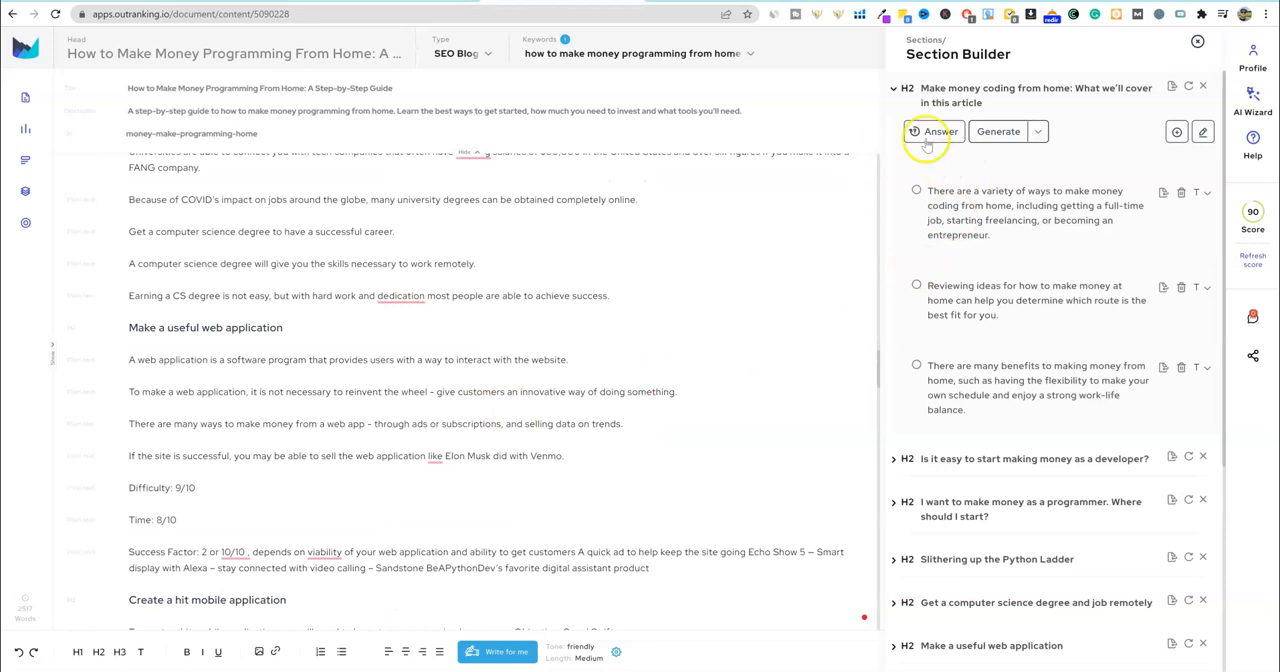
- Examine the generated points under "Be a programming tutor" in the Section Builder, then collapse that section
scroll(978, 440, down, 4)
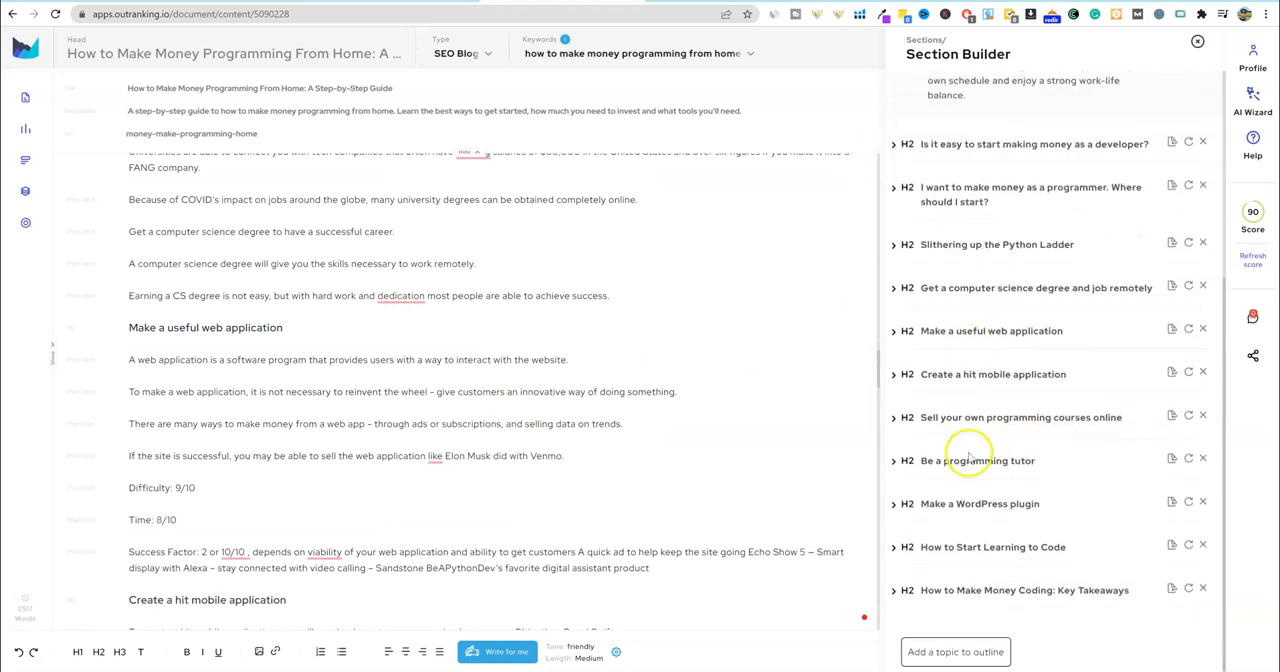
click(894, 461)
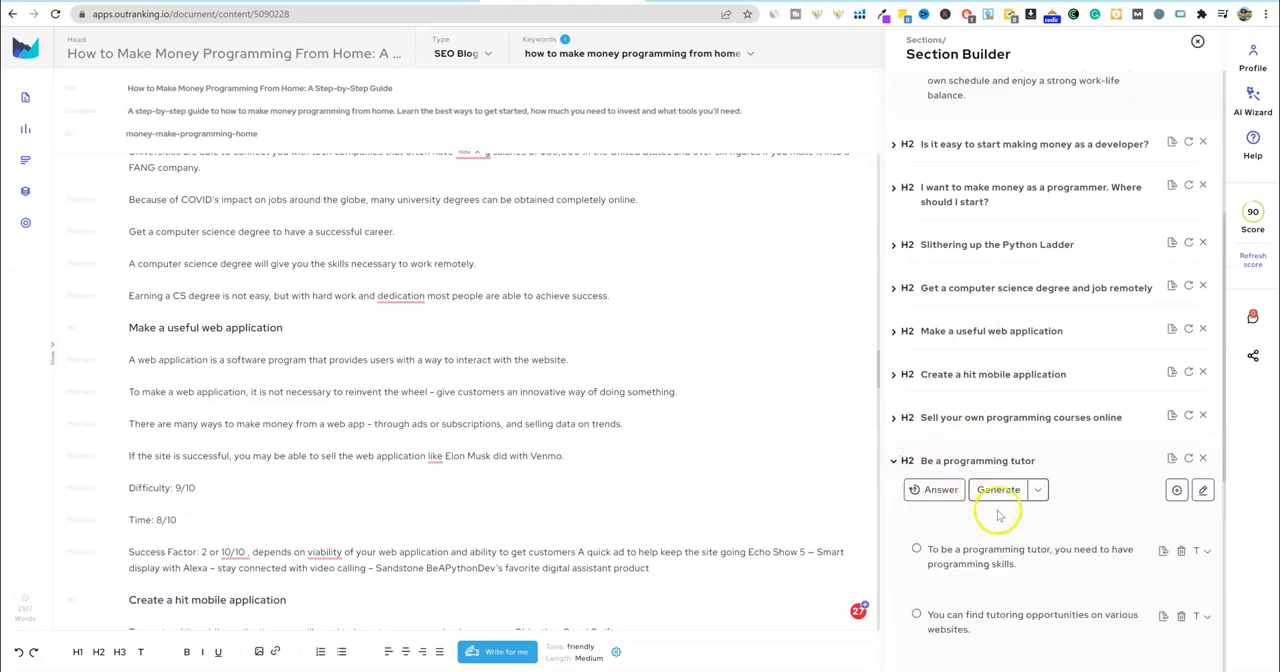
scroll(1000, 500, down, 2)
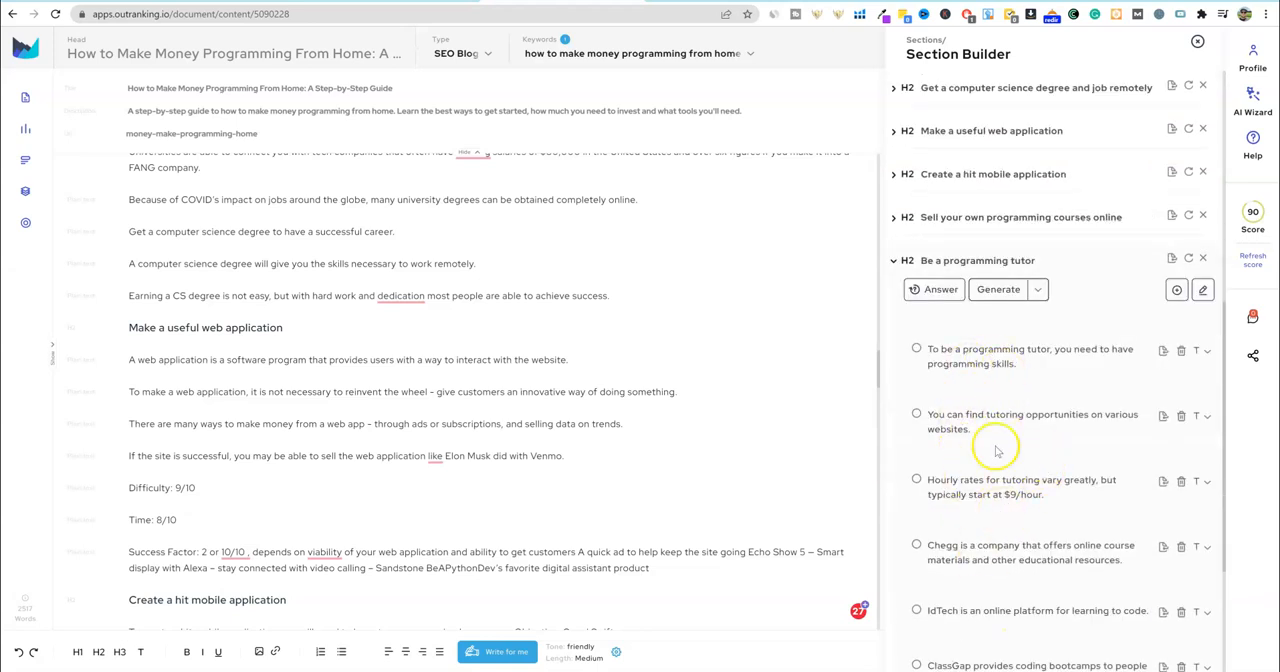
scroll(1010, 520, down, 3)
scroll(988, 370, up, 4)
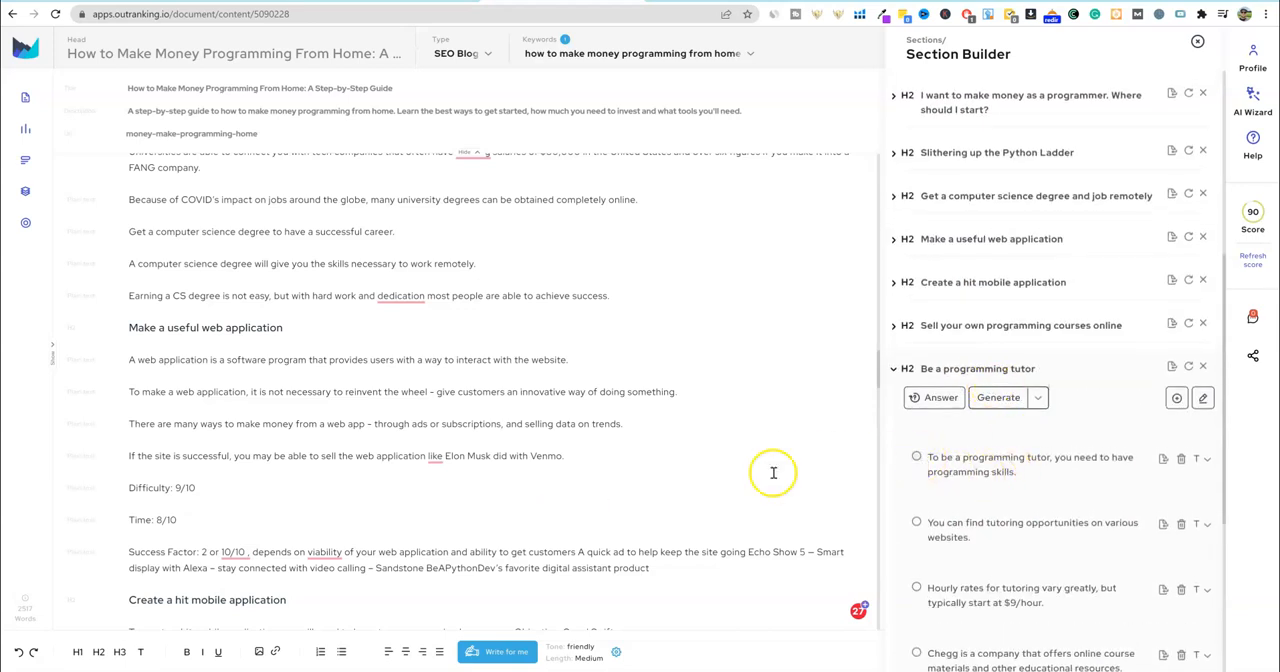
click(917, 459)
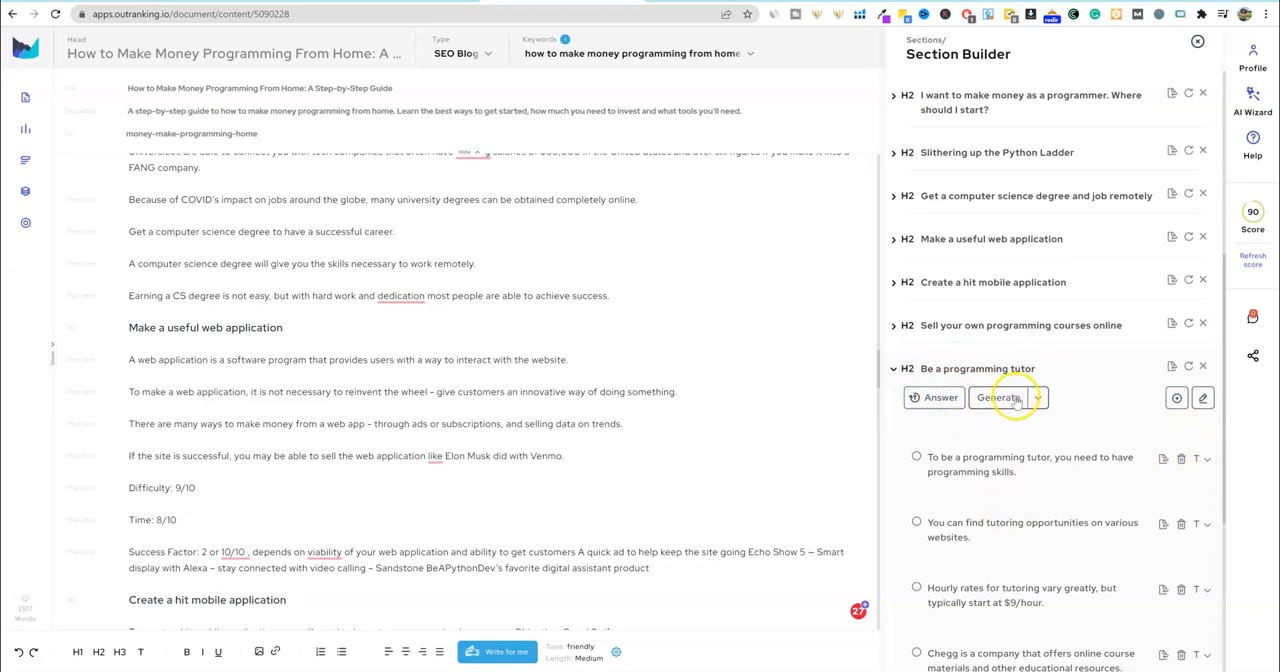
click(925, 369)
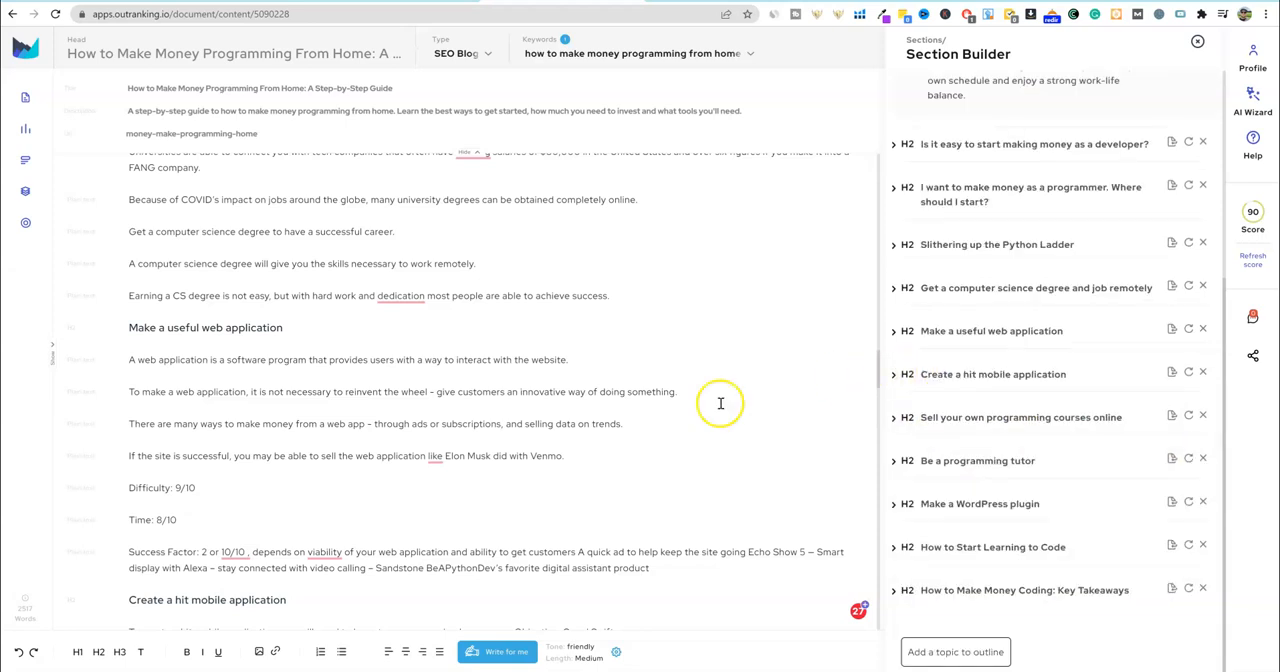
- Start a new paragraph beginning with "making money" after the $63,500 line under "Create a hit mobile application" and let the AI writer continue it
scroll(500, 455, down, 3)
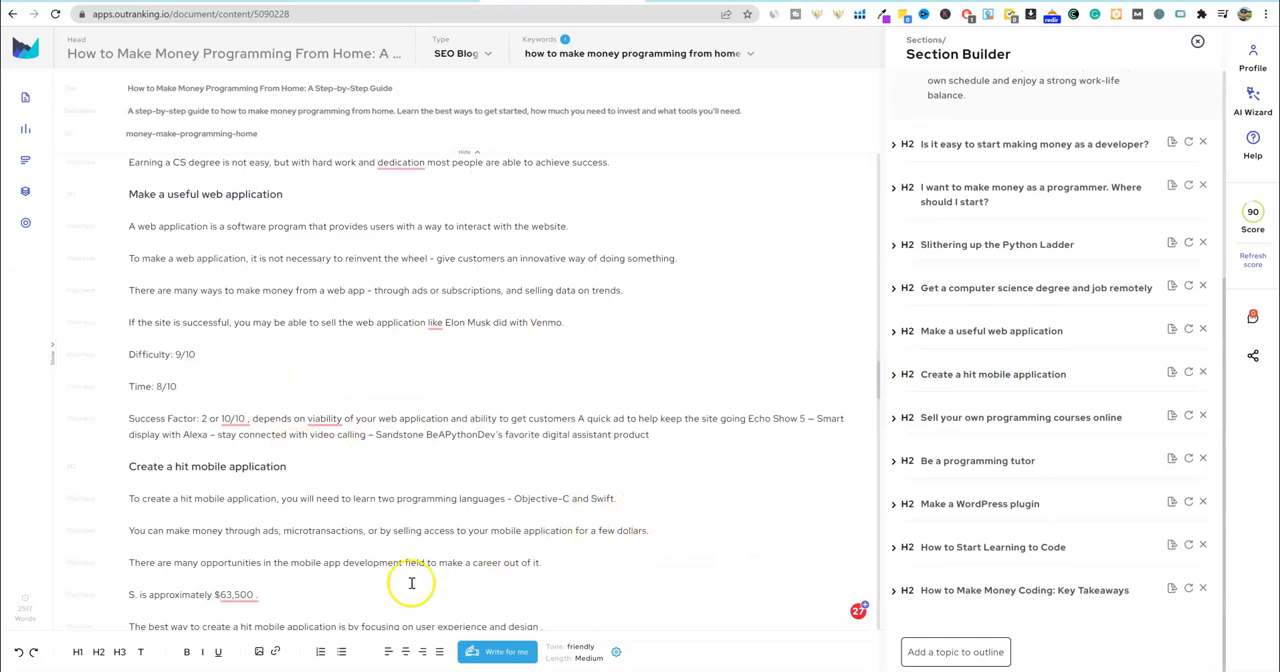
scroll(400, 560, down, 3)
click(291, 461)
key(Return)
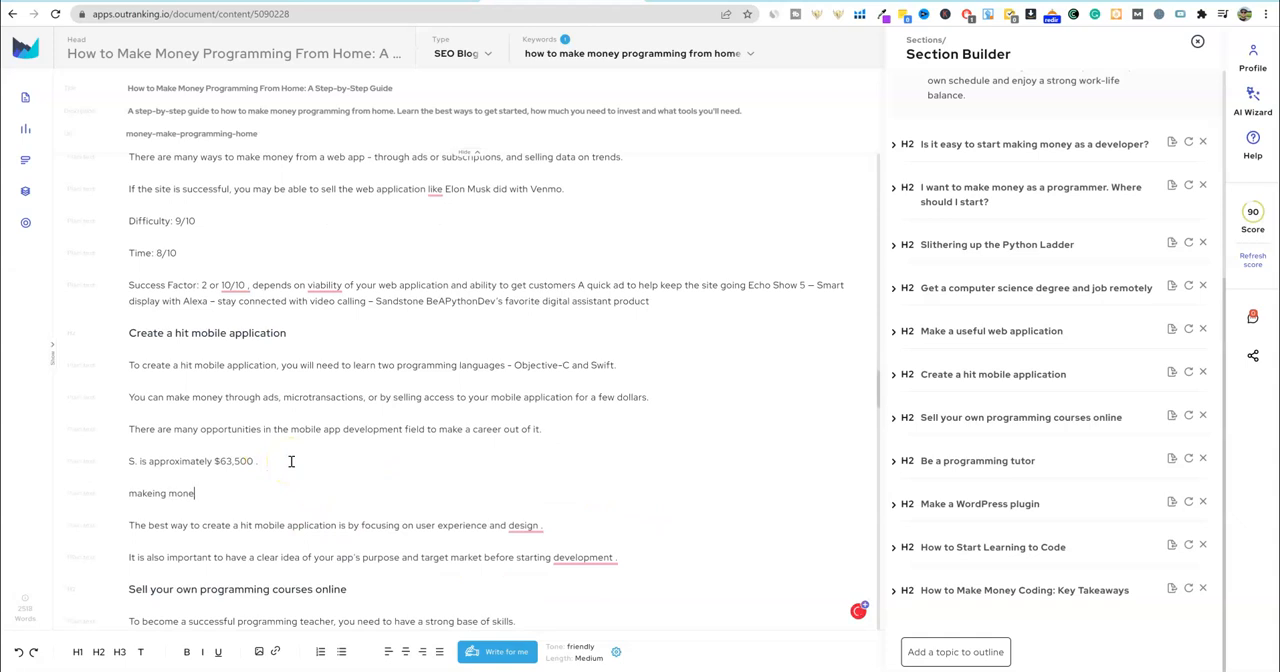
text(makeing mone)
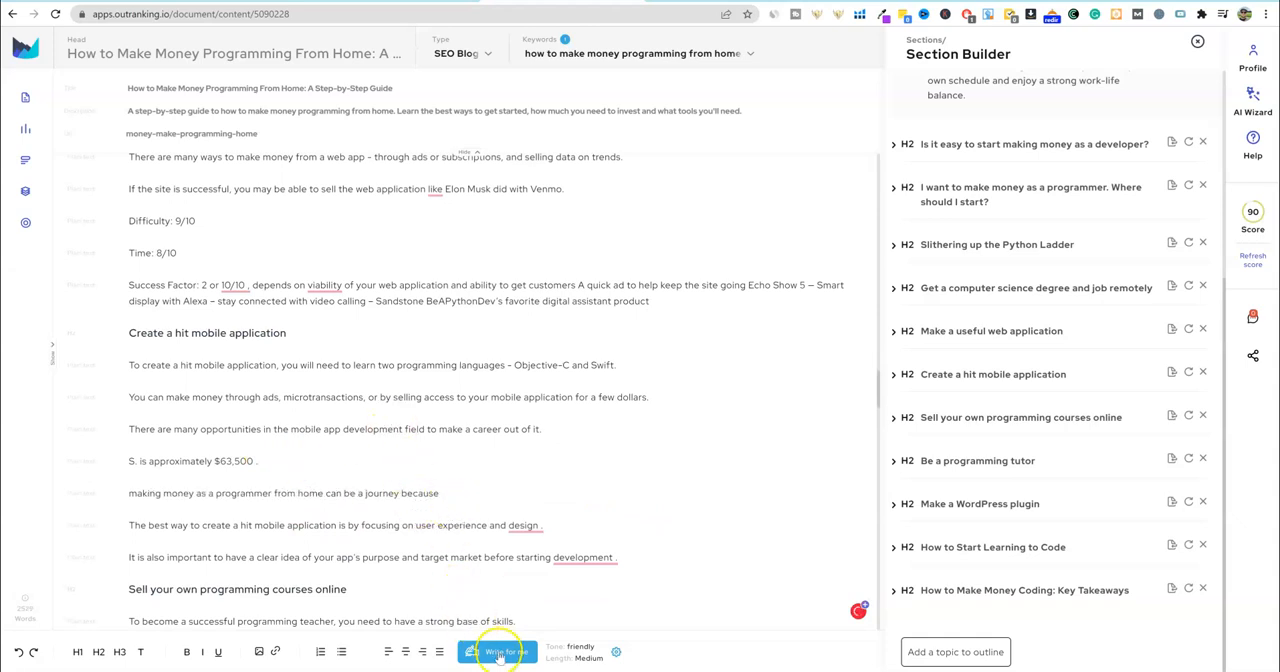
click(500, 654)
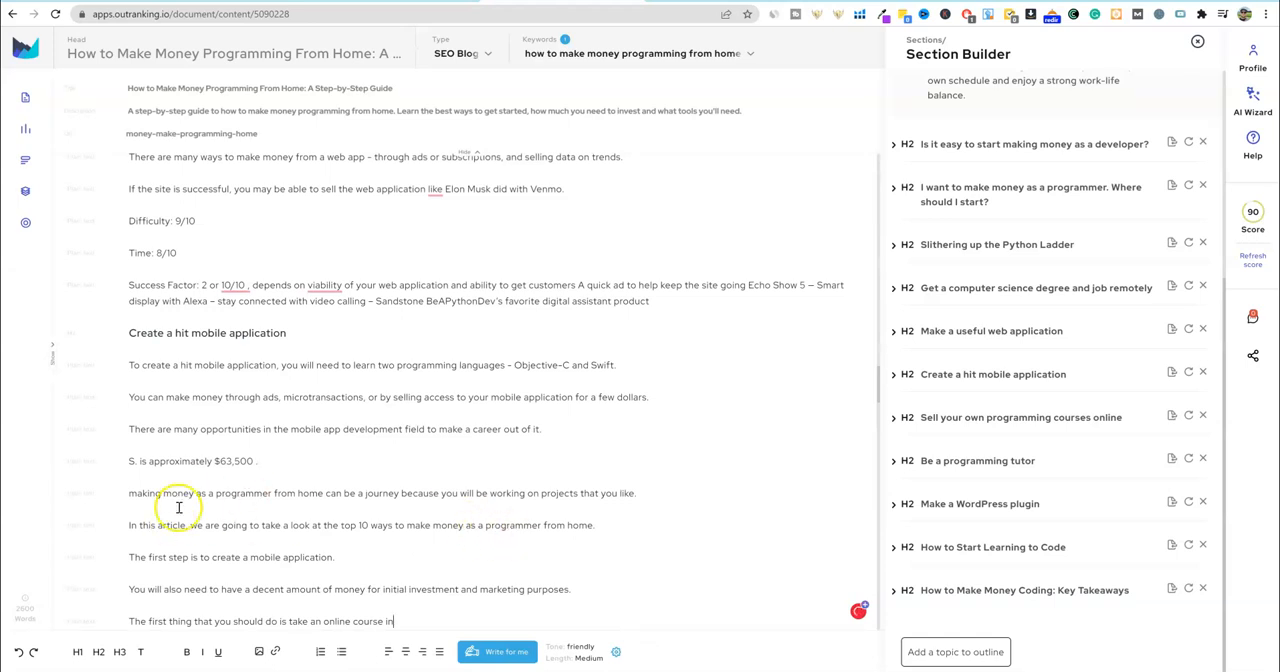
- Delete the first three AI-written lines, from "making money as a programmer from home" through "The first step is to create a mobile application."
drag(380, 555, 127, 498)
key(BackSpace)
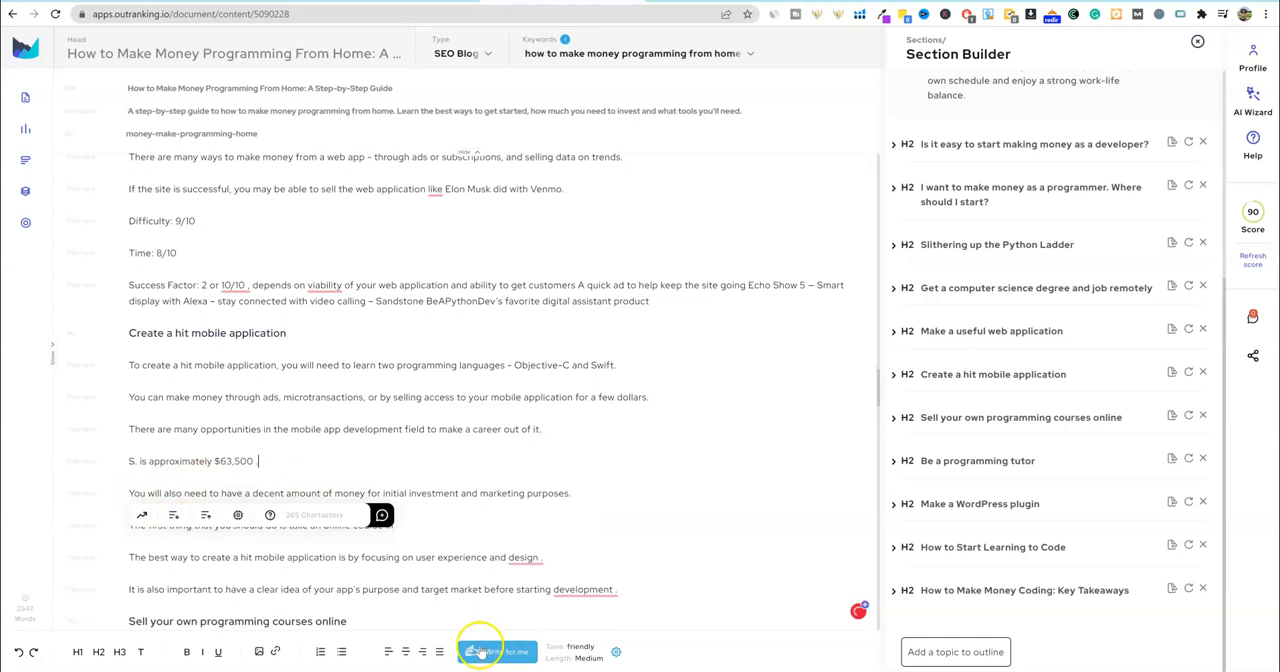
scroll(600, 603, down, 2)
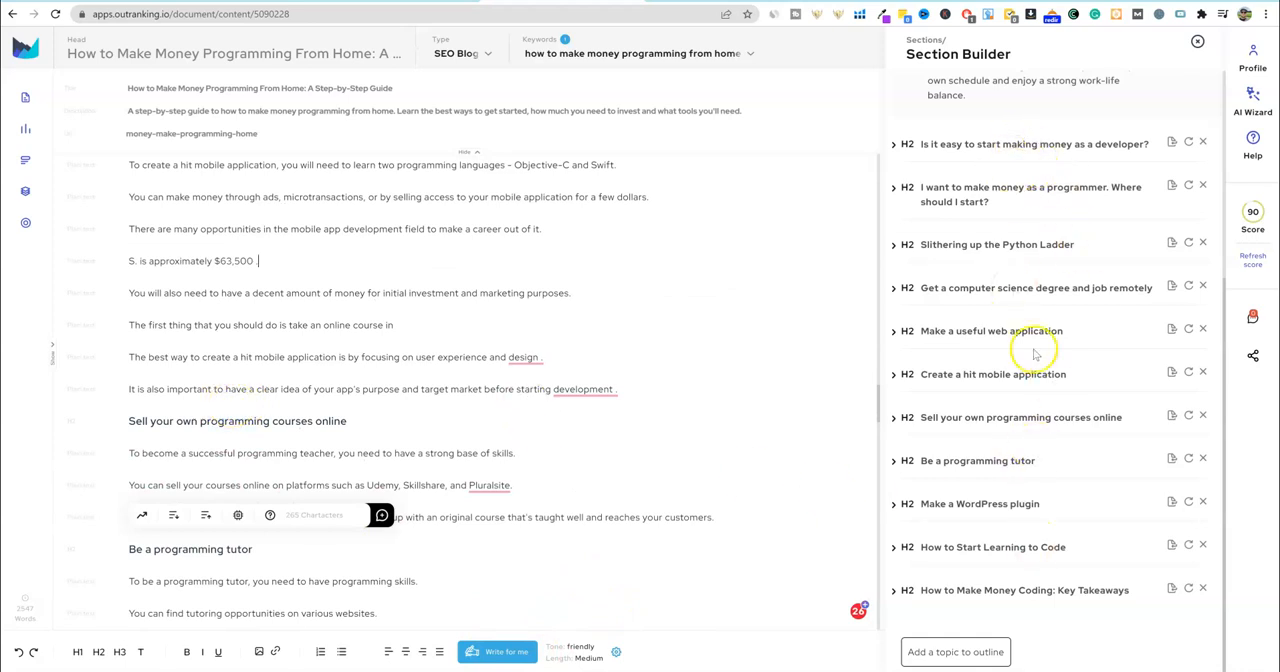
scroll(1020, 462, up, 3)
scroll(1017, 503, down, 4)
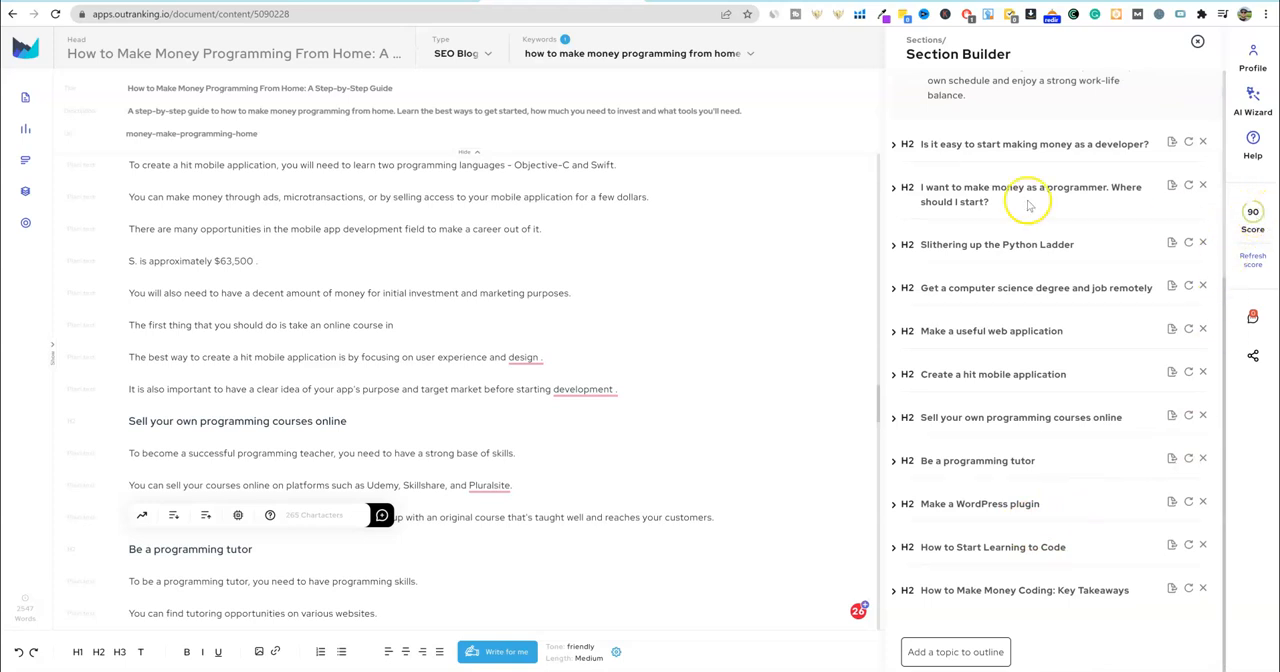
click(562, 220)
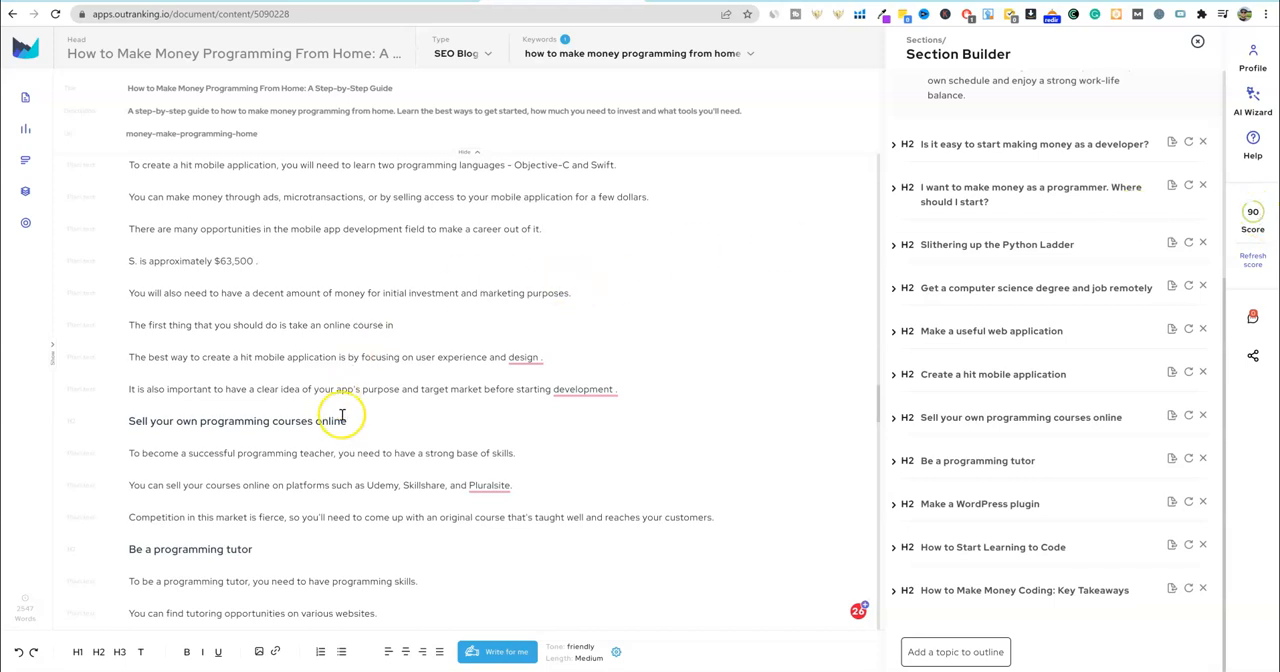
- Open the SEO optimization breakdown for the article
scroll(360, 420, down, 15)
scroll(390, 432, up, 20)
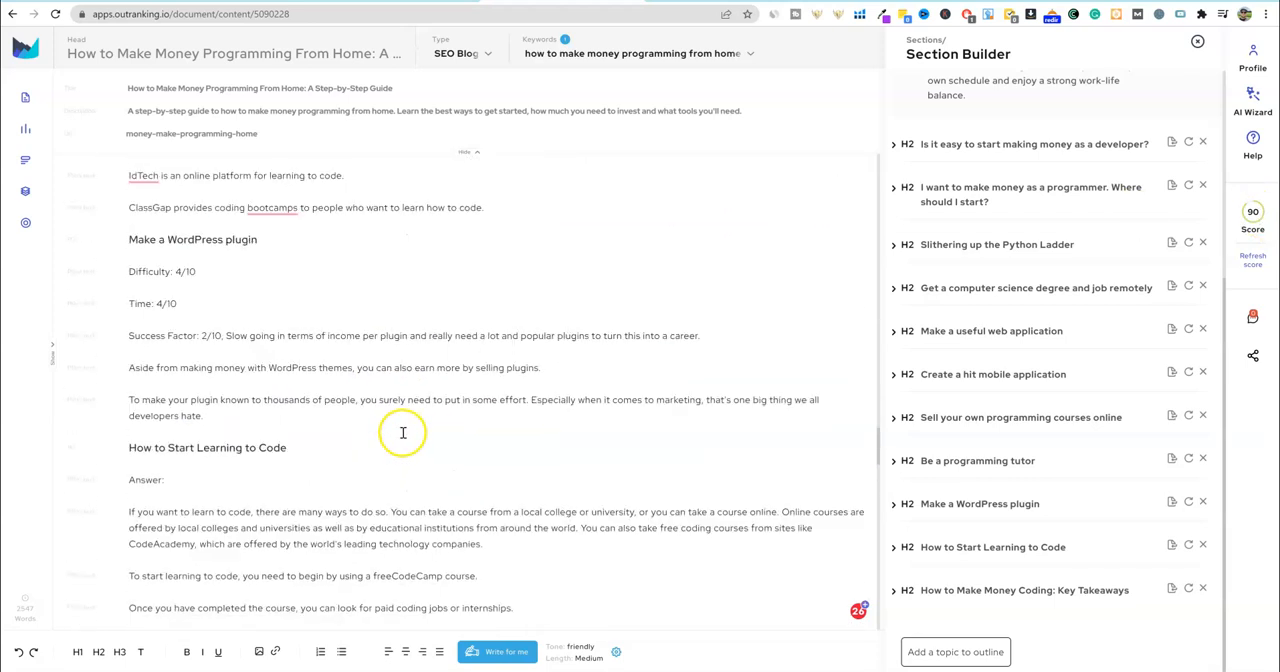
scroll(405, 430, up, 10)
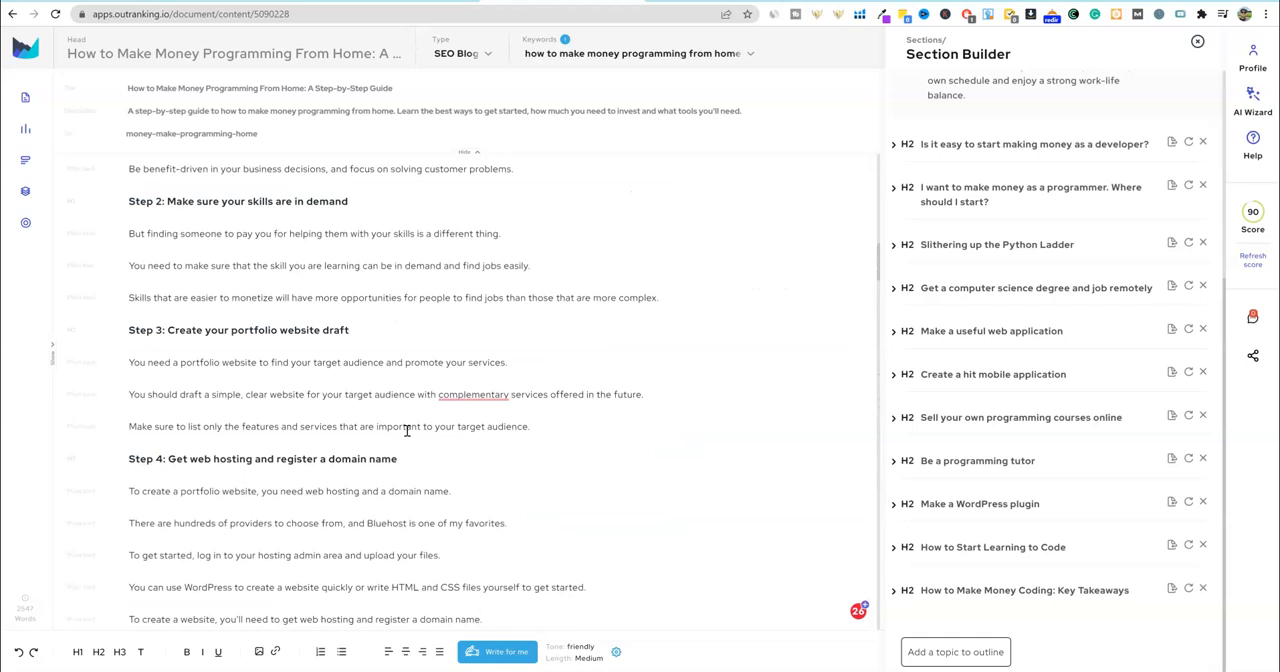
scroll(1218, 234, up, 1)
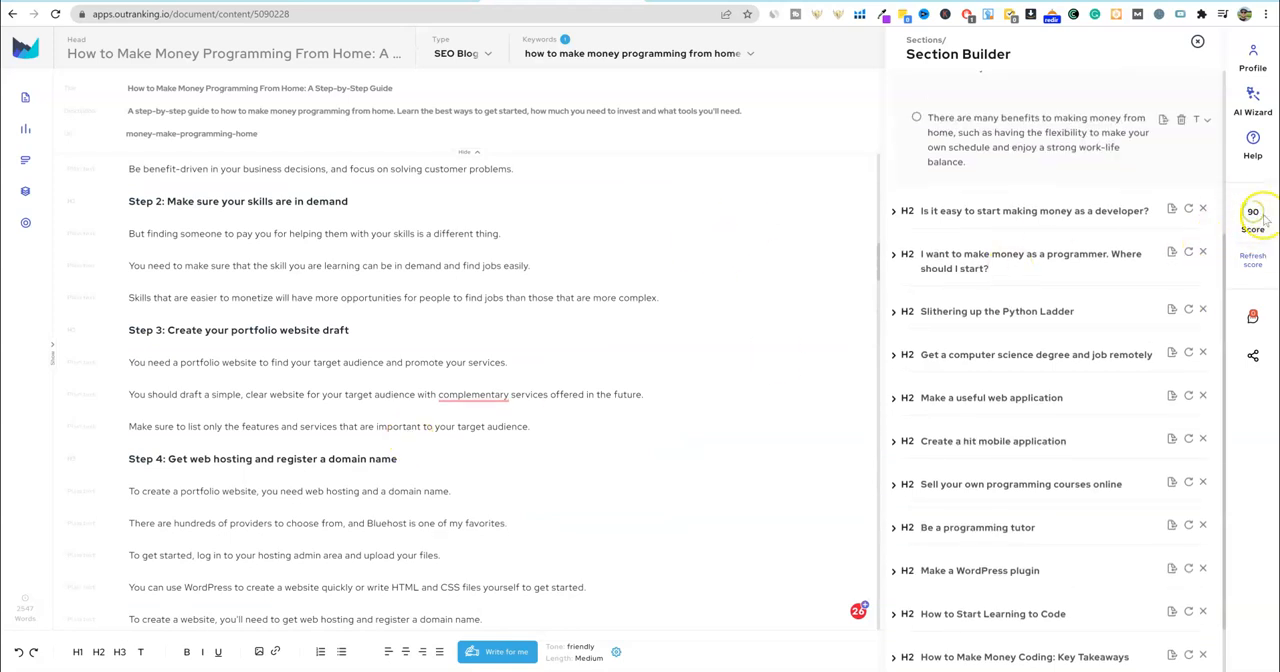
scroll(530, 340, up, 15)
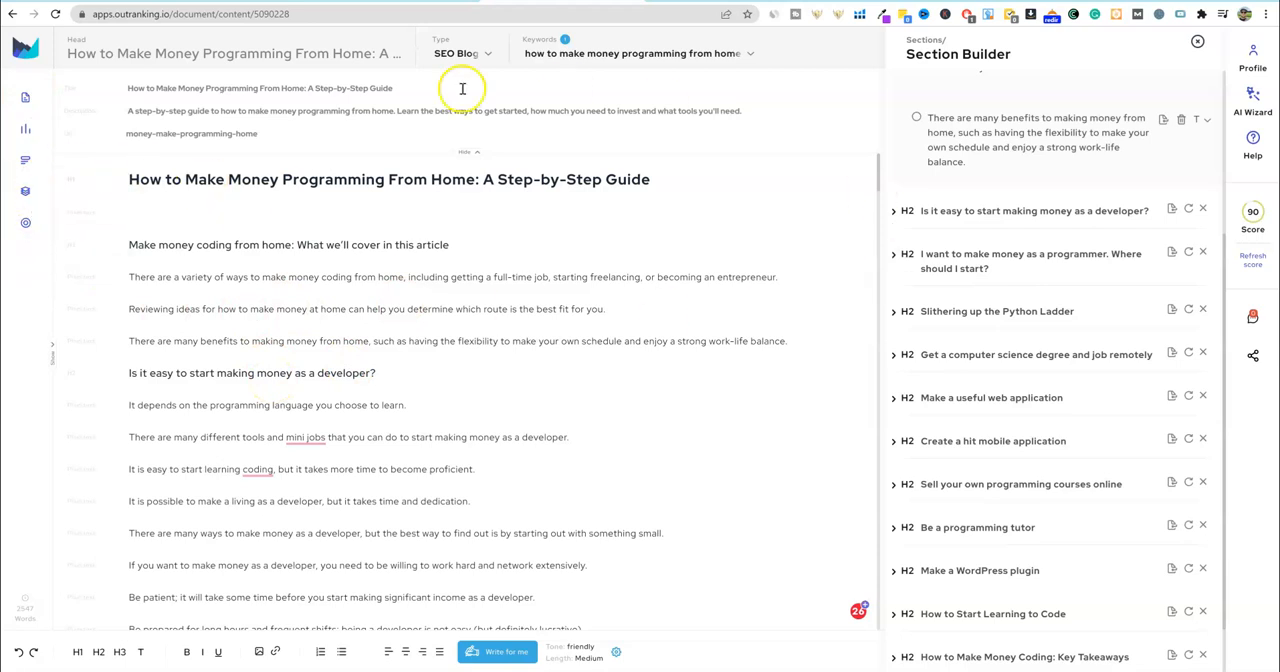
click(26, 131)
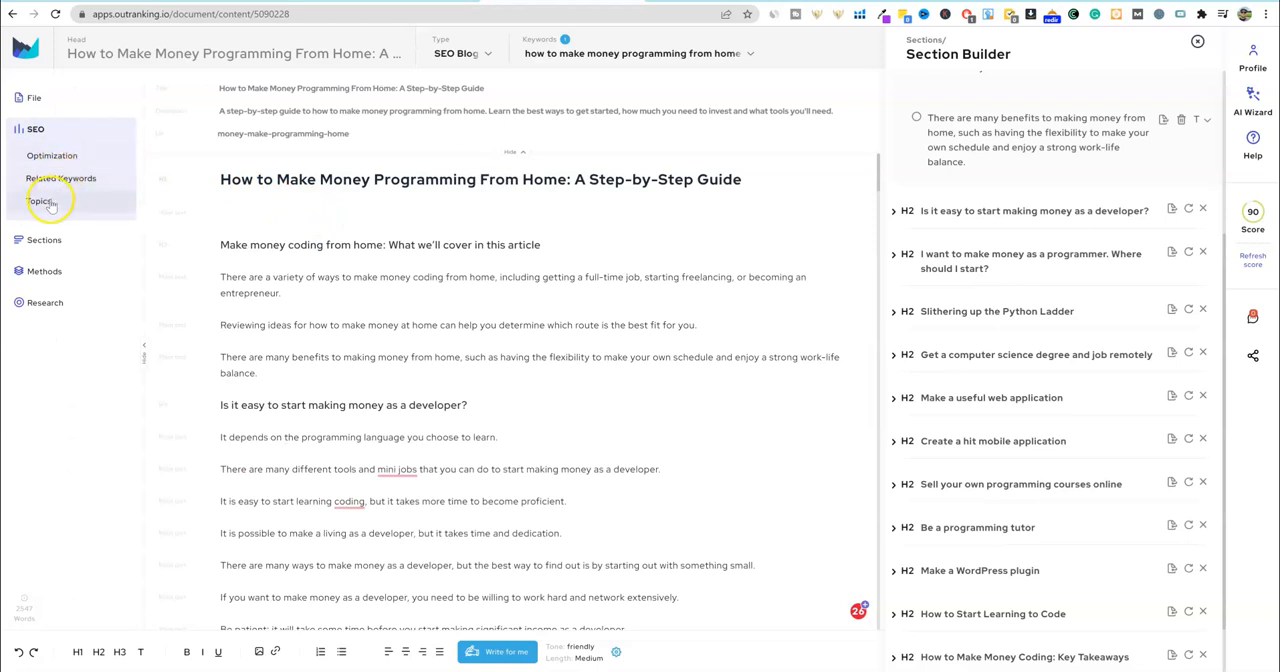
click(56, 155)
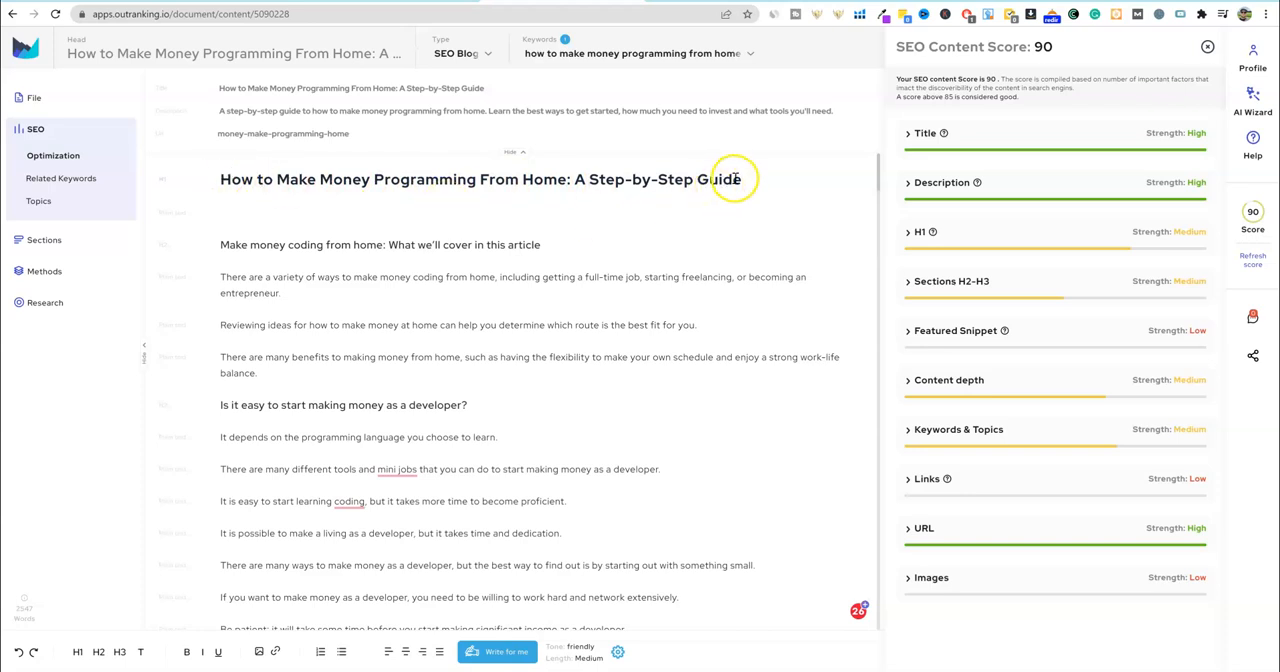
- Highlight "A Step-by-Step Guide" in the H1 title to inspect it, then clear the selection
drag(743, 180, 575, 178)
click(523, 241)
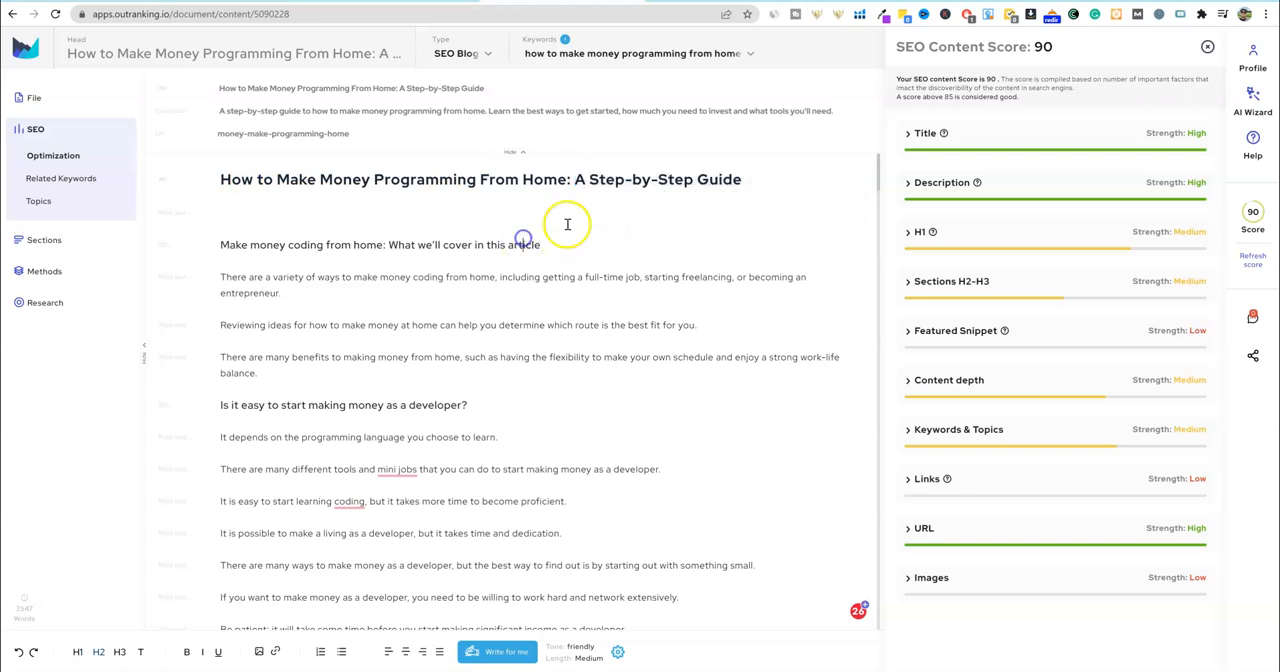
drag(580, 181, 740, 179)
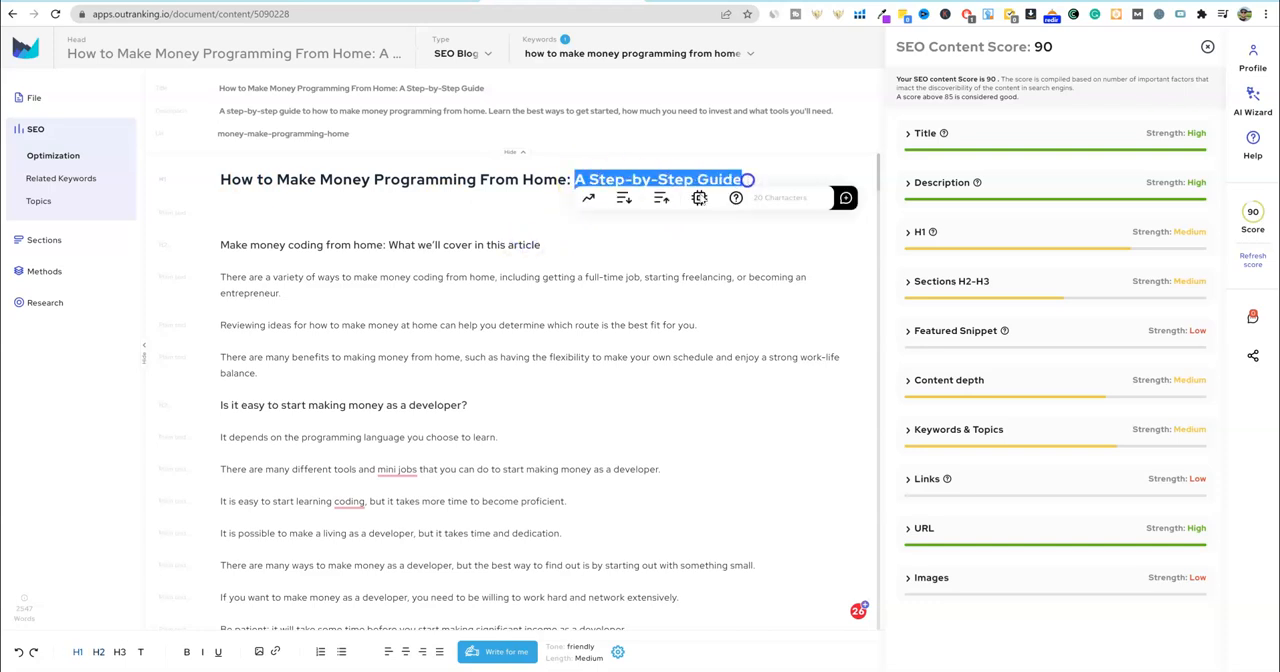
click(522, 240)
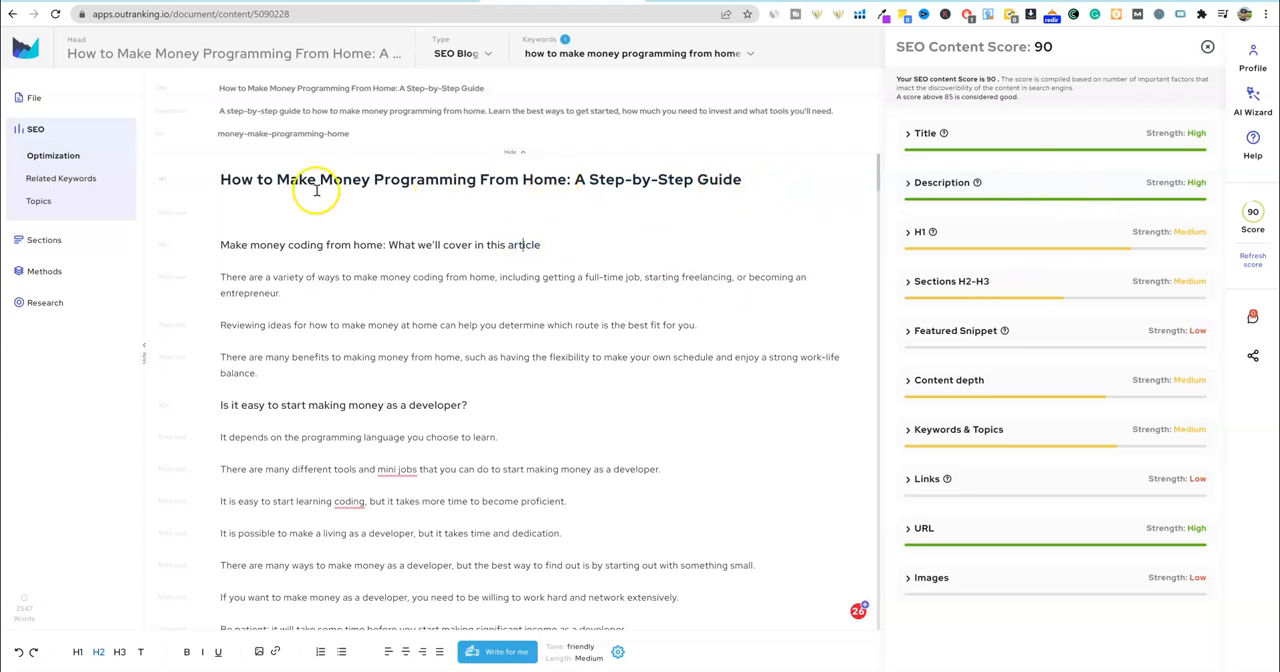
drag(573, 180, 744, 180)
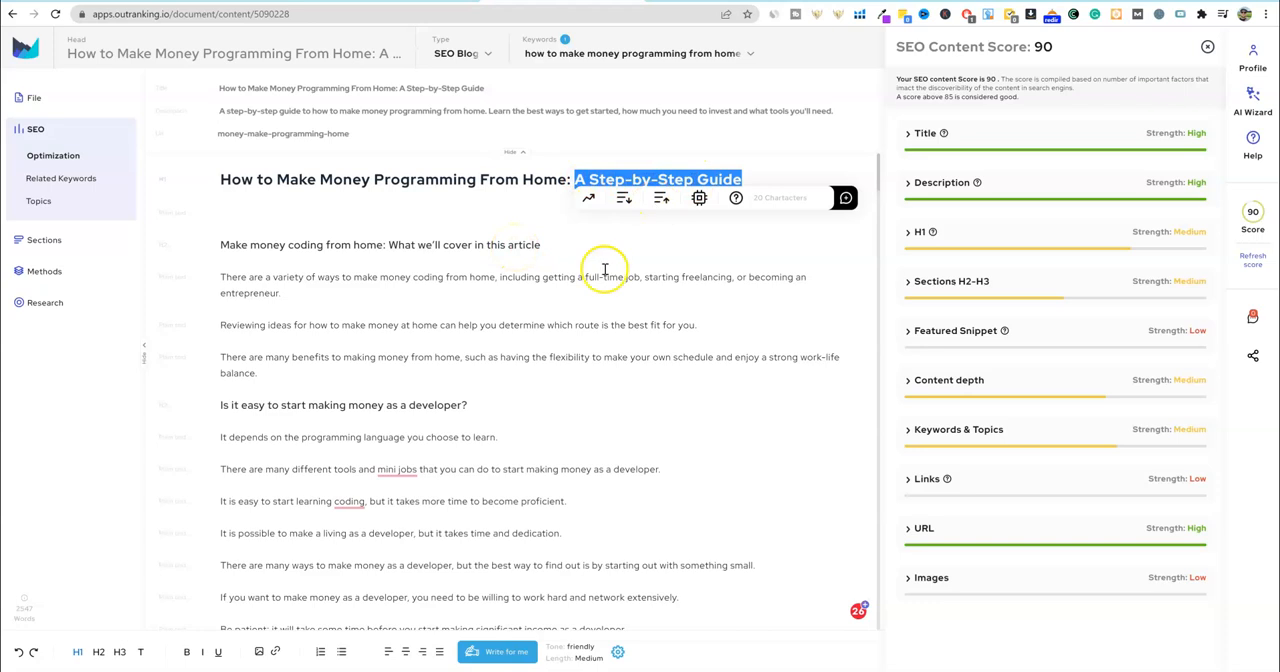
click(494, 245)
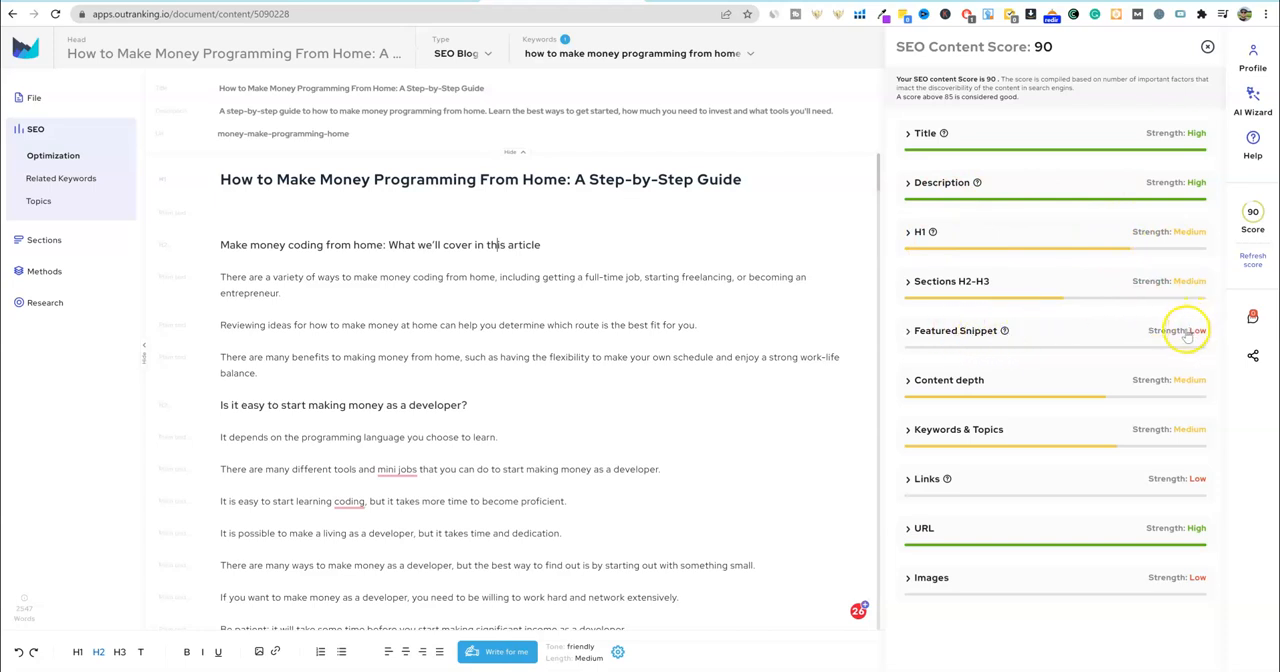
- Examine the external link, internal link and anchor text recommendations under the Links factor, then collapse it
mouse_move(1007, 333)
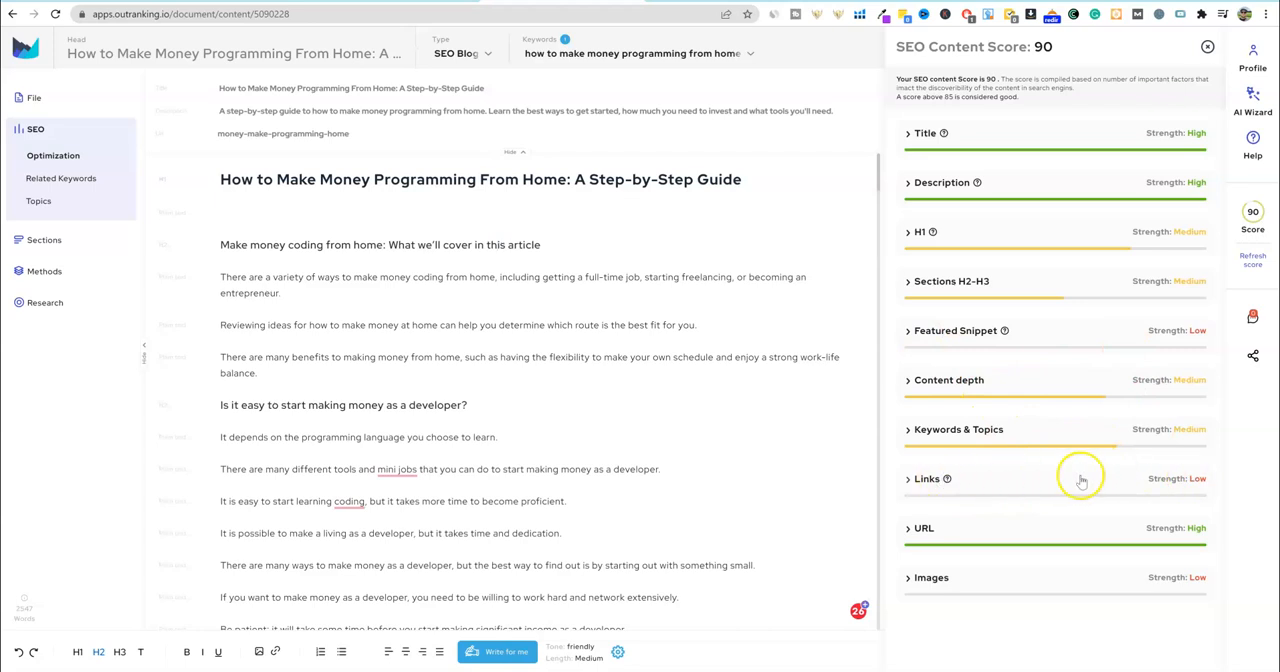
click(911, 479)
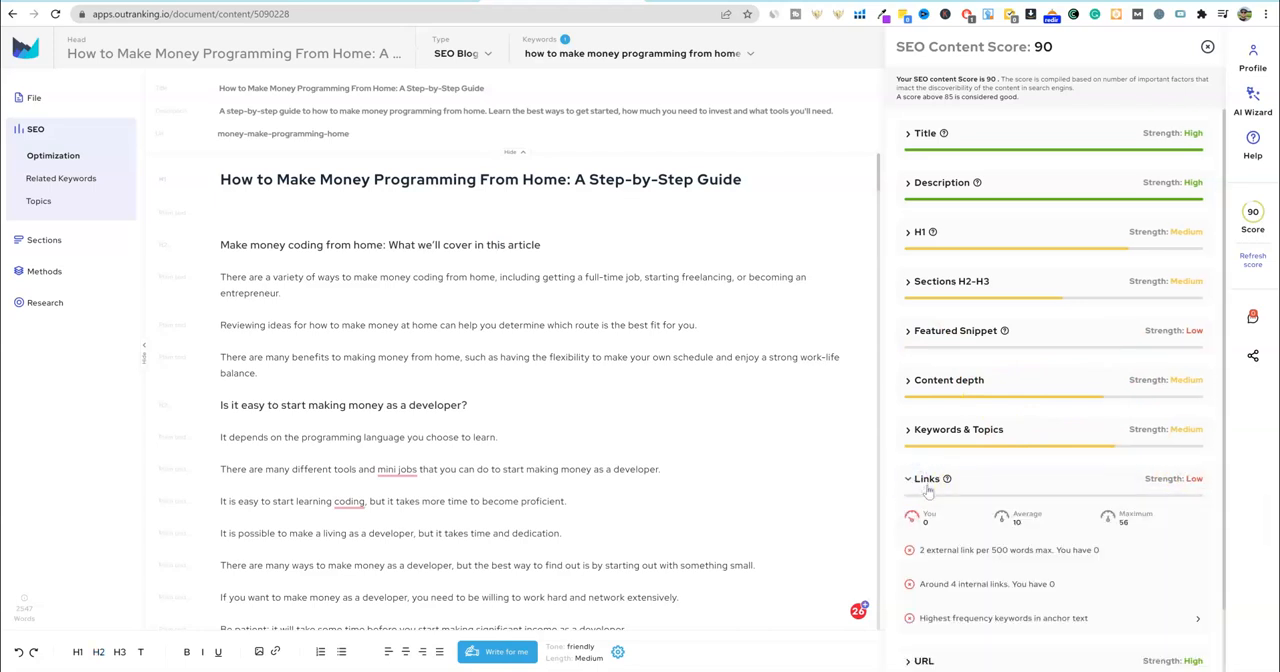
scroll(928, 490, down, 1)
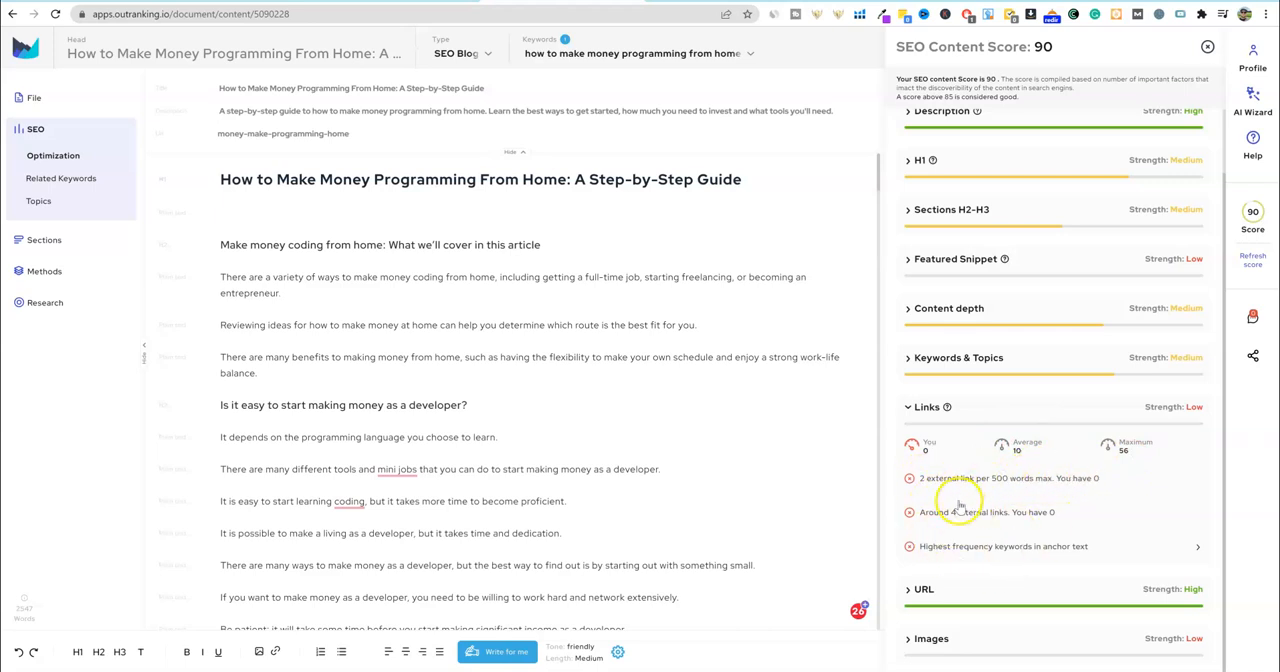
click(912, 414)
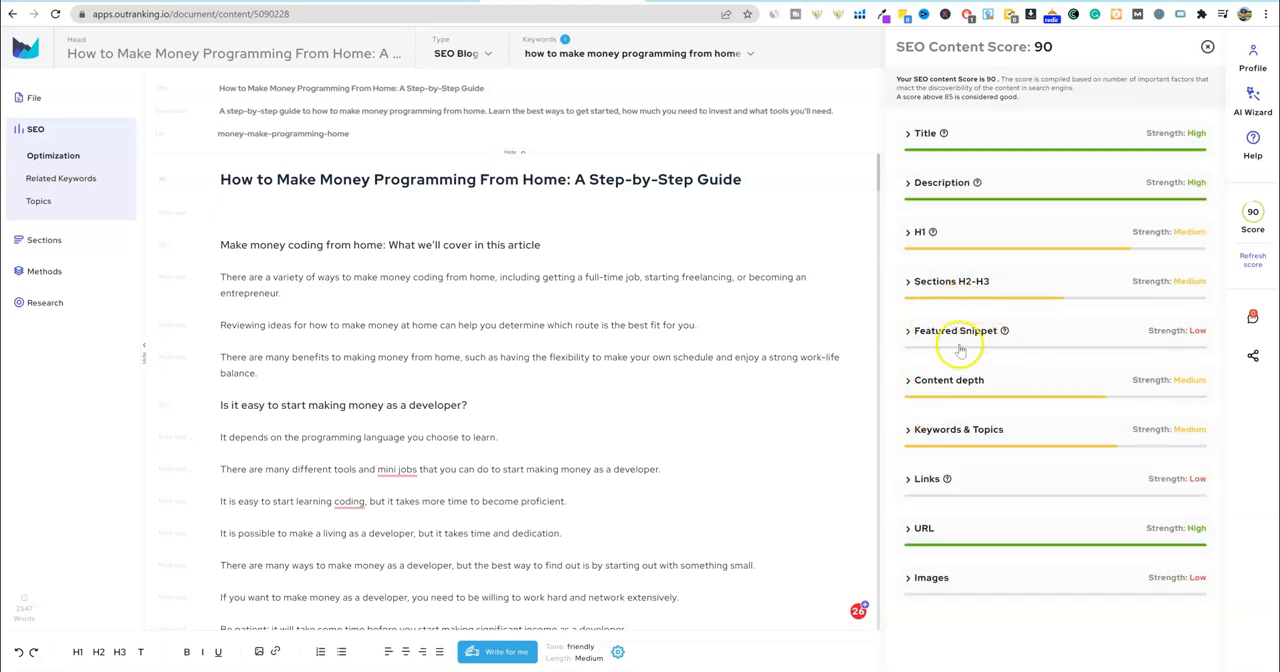
- Examine the recommendations under the Featured Snippet and Images factors, collapsing each one after reading
click(907, 333)
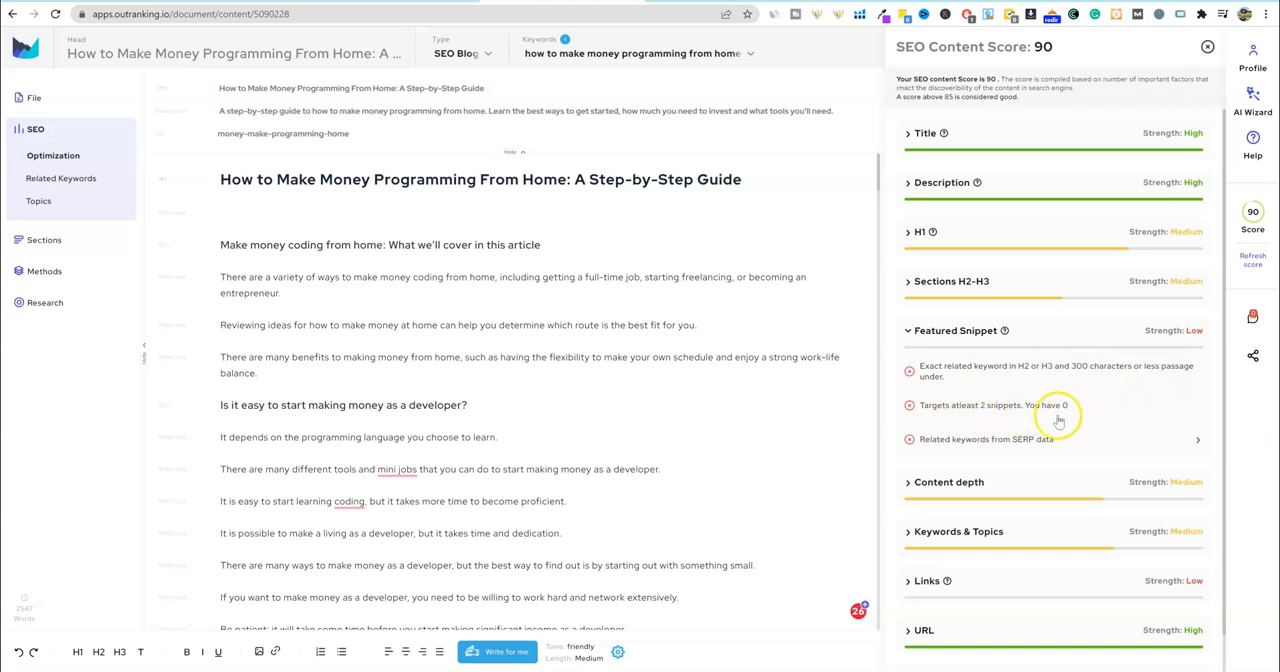
click(911, 334)
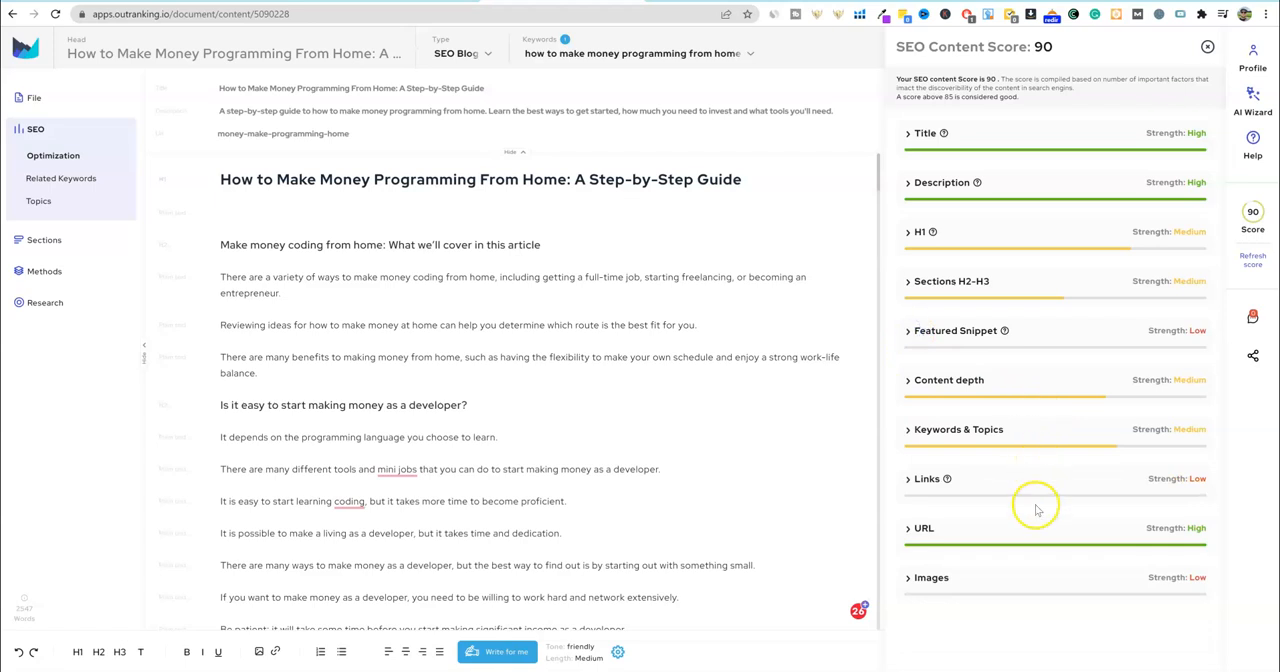
click(910, 578)
scroll(970, 570, down, 1)
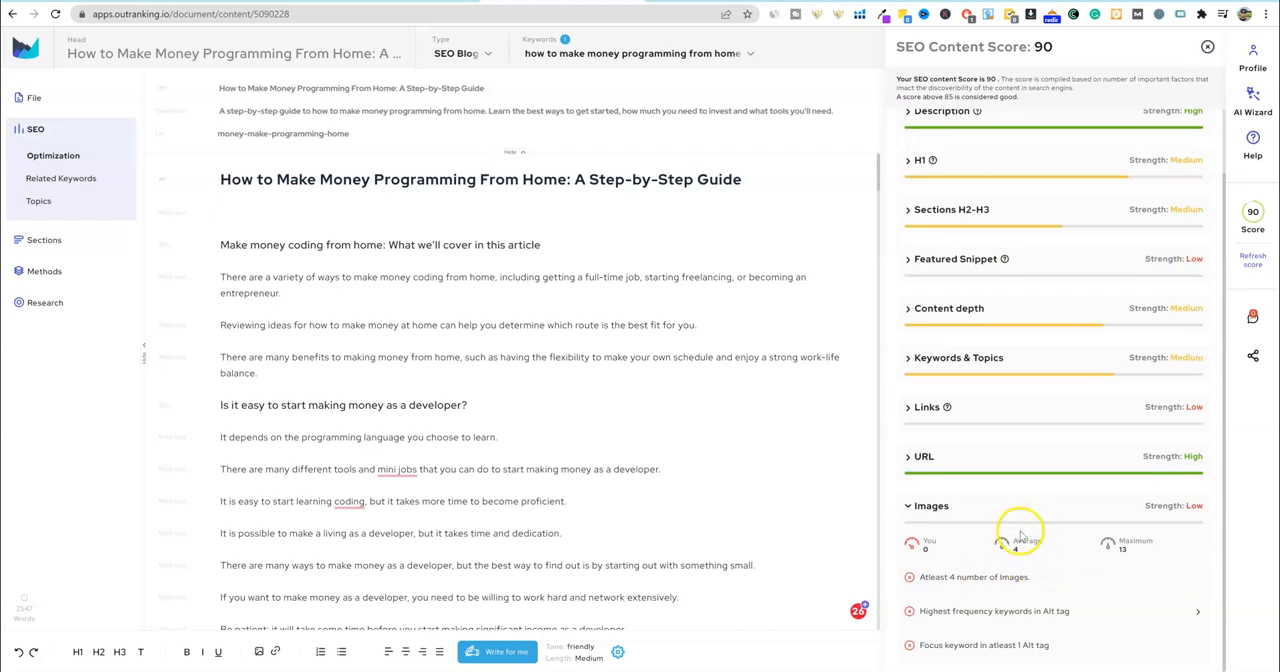
click(906, 507)
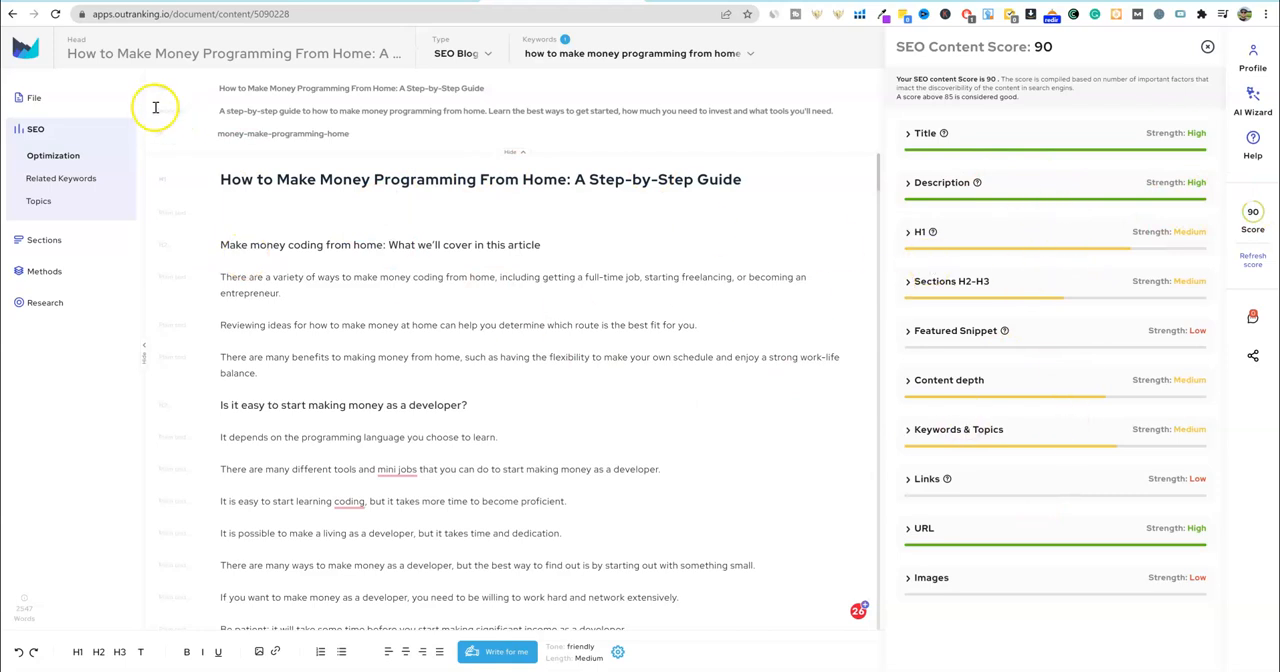
- Open the related keywords for the article and look through their volume, difficulty and SERP figures
click(66, 178)
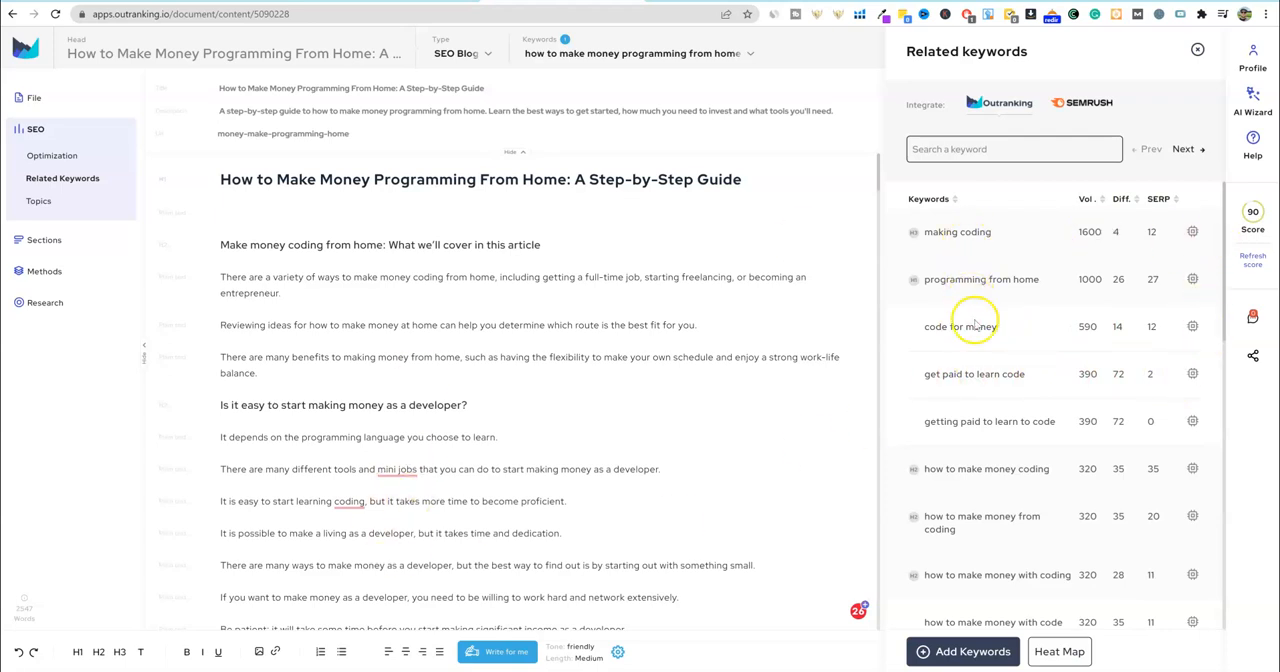
scroll(1031, 421, down, 3)
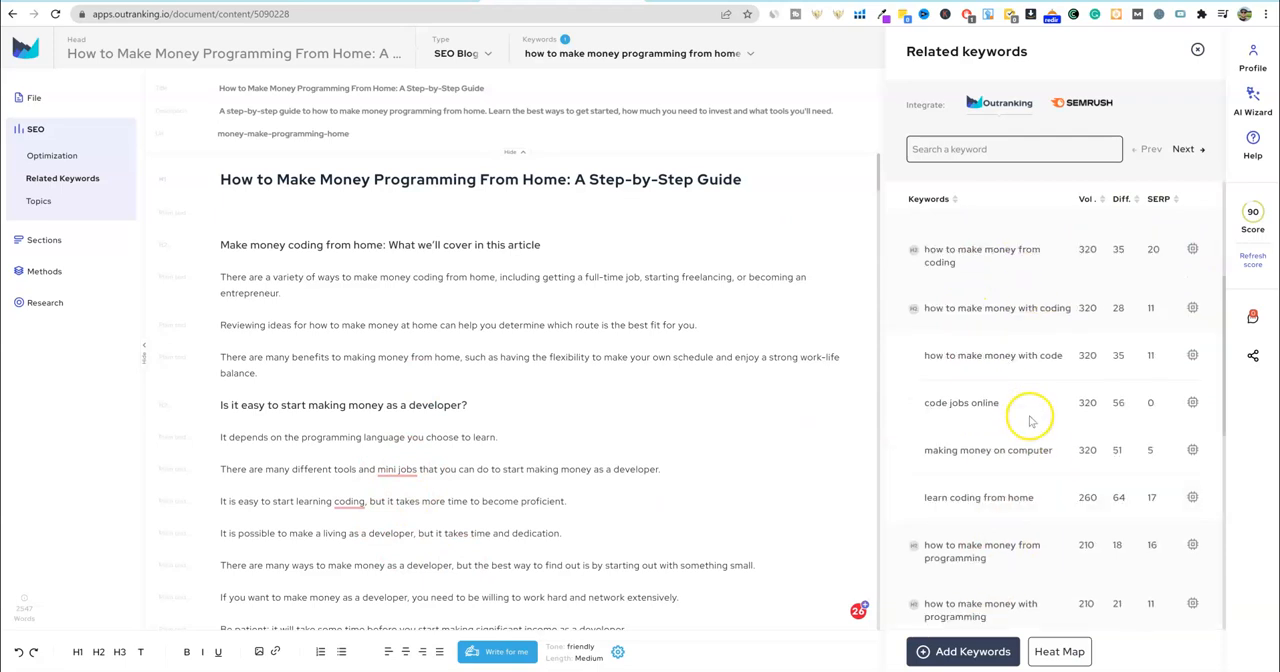
scroll(1031, 440, down, 5)
scroll(1031, 453, up, 5)
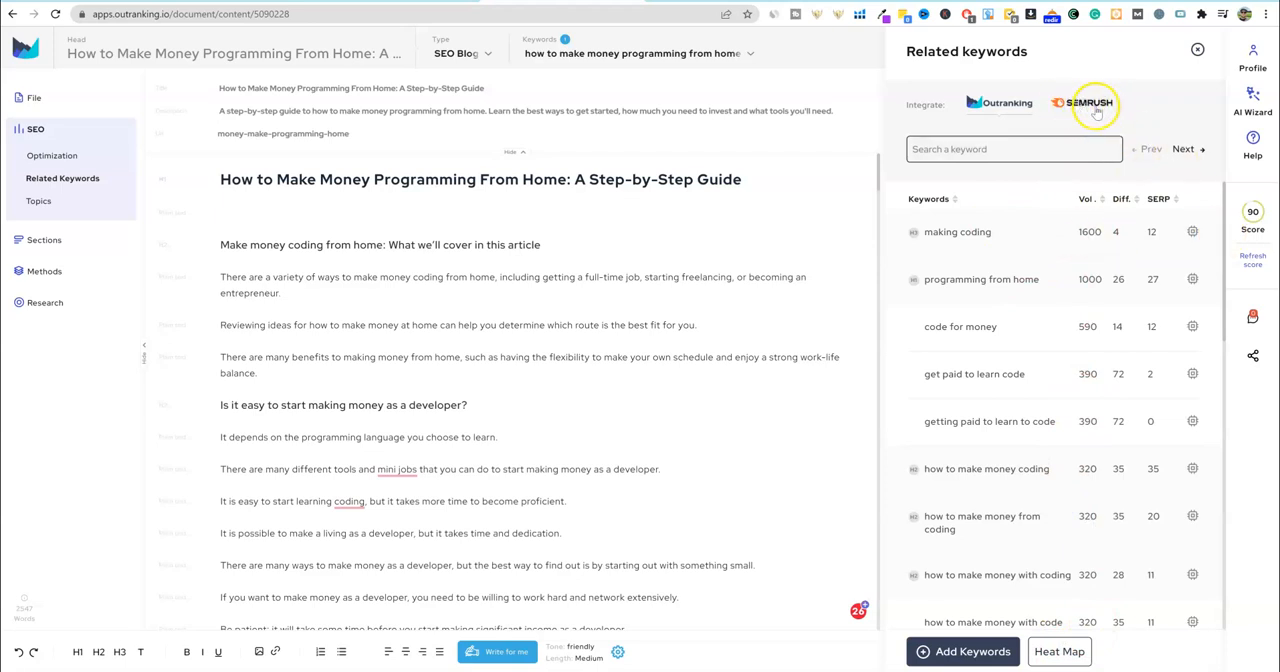
scroll(1066, 540, down, 10)
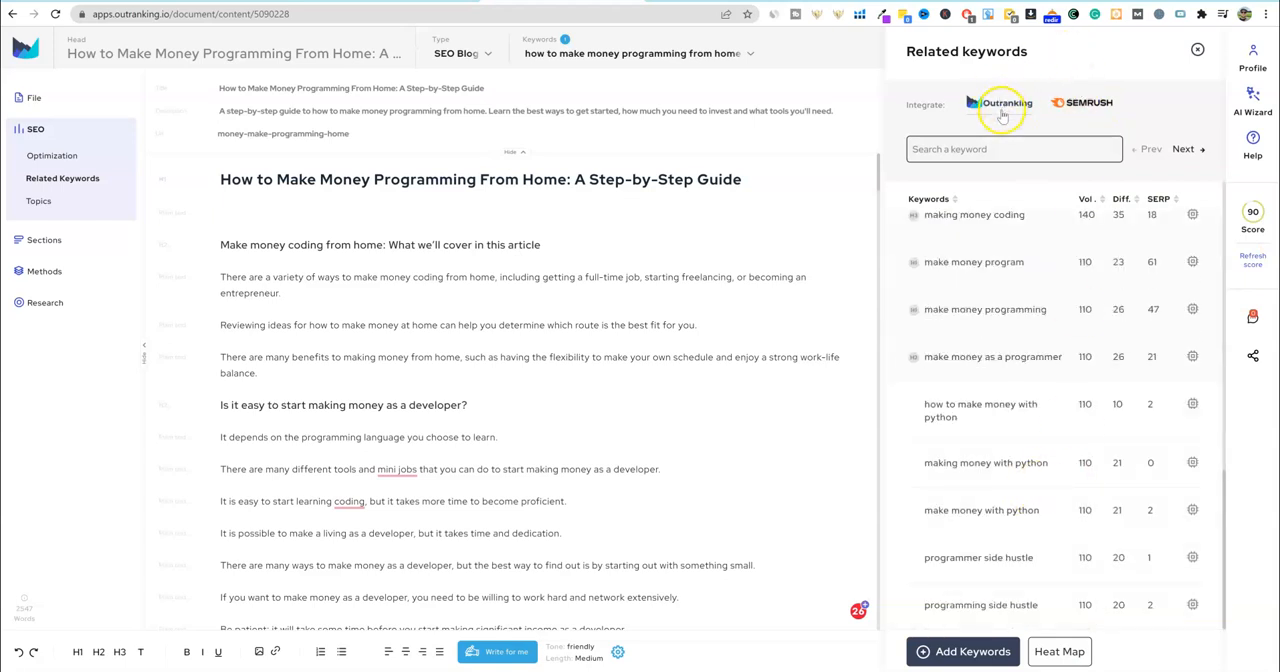
scroll(1045, 480, up, 8)
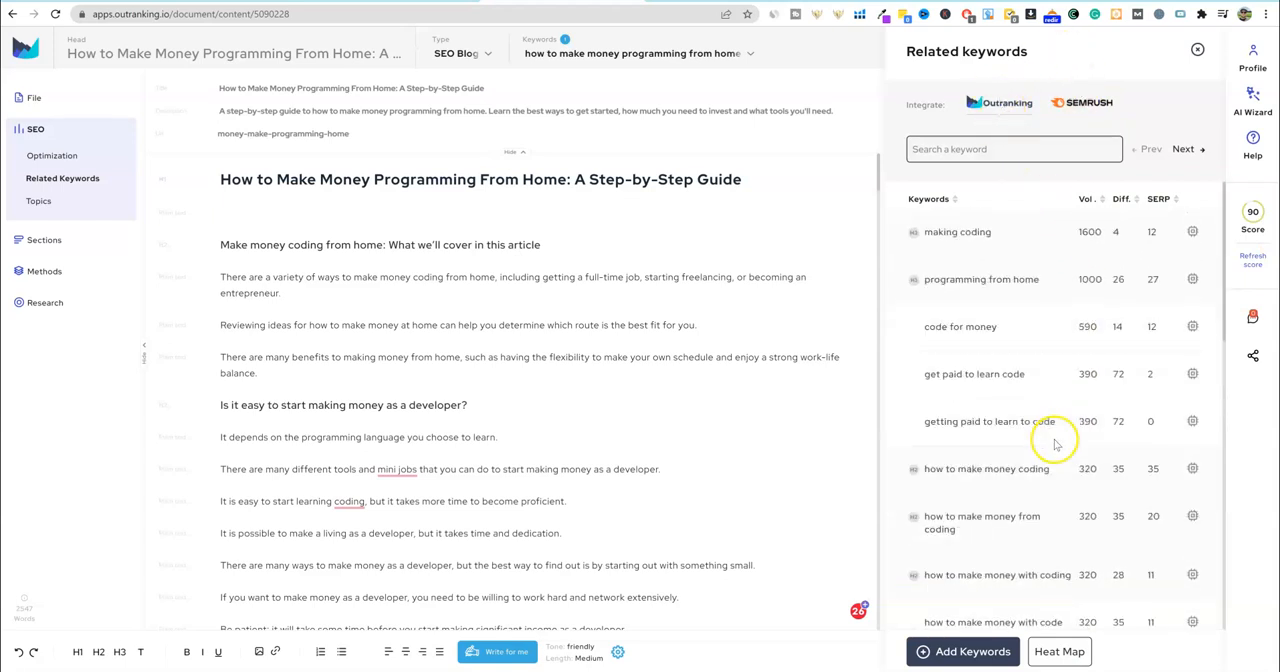
- Review the article's topic coverage, examining the suggested topics and the current keyword density
click(38, 201)
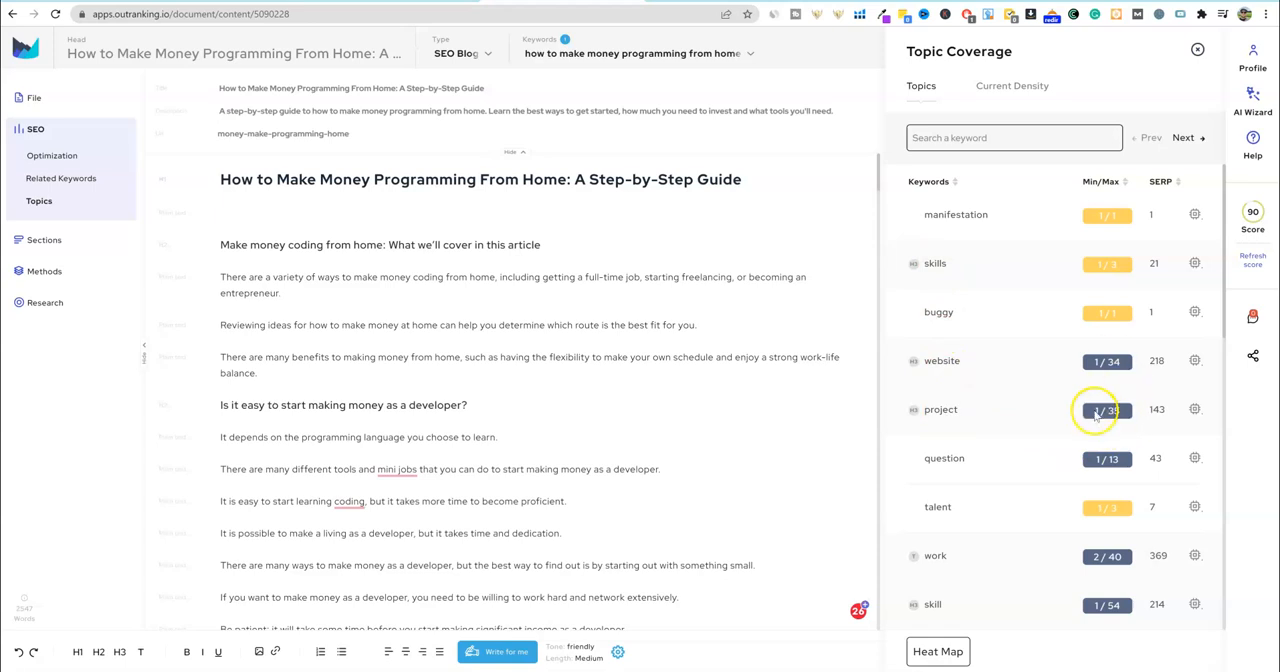
scroll(1110, 480, down, 5)
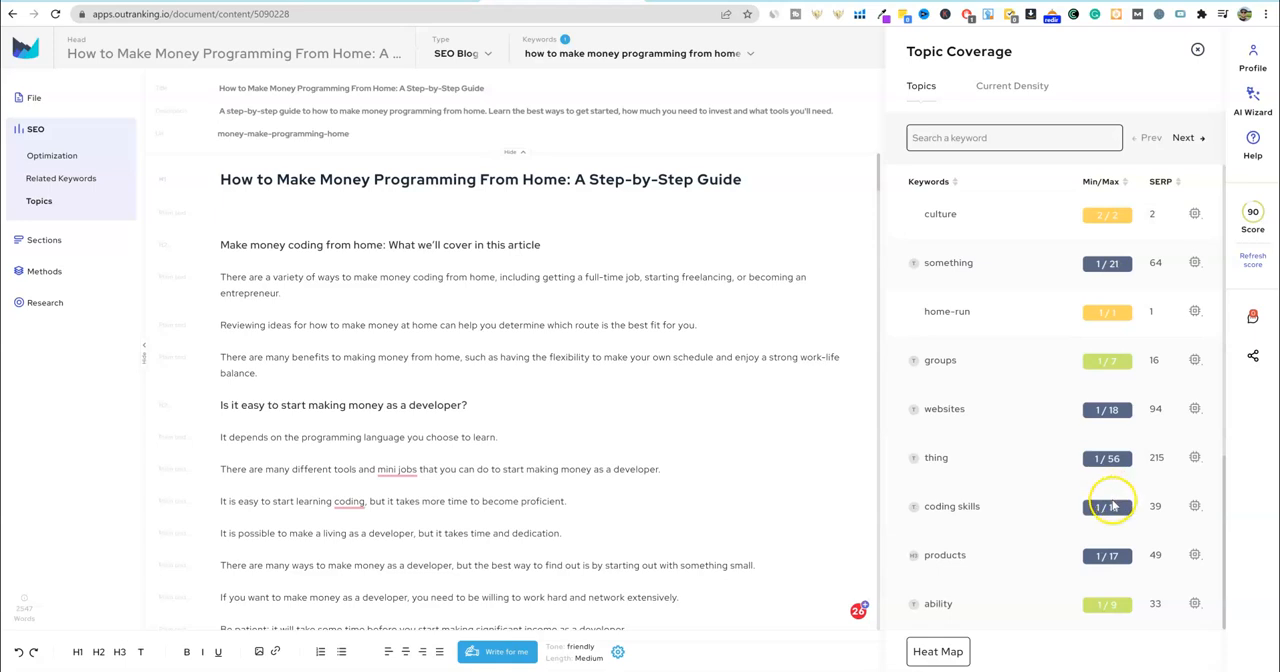
scroll(1113, 507, up, 5)
click(1014, 88)
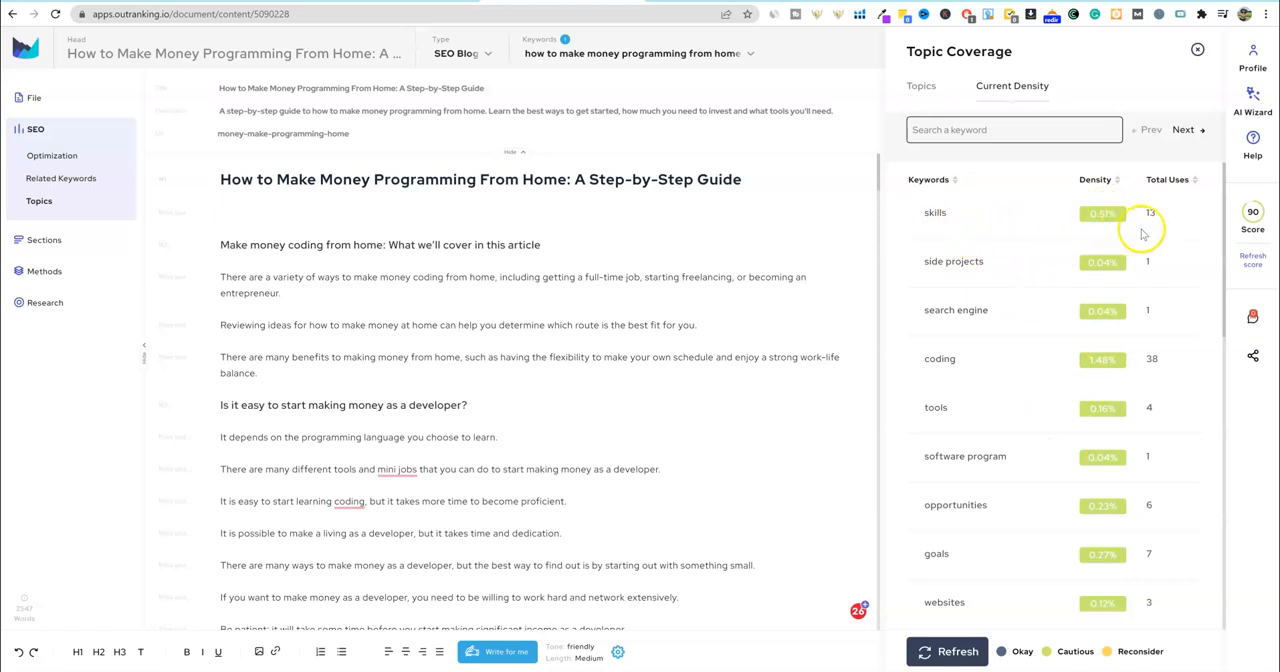
scroll(1083, 316, down, 5)
scroll(1086, 322, up, 5)
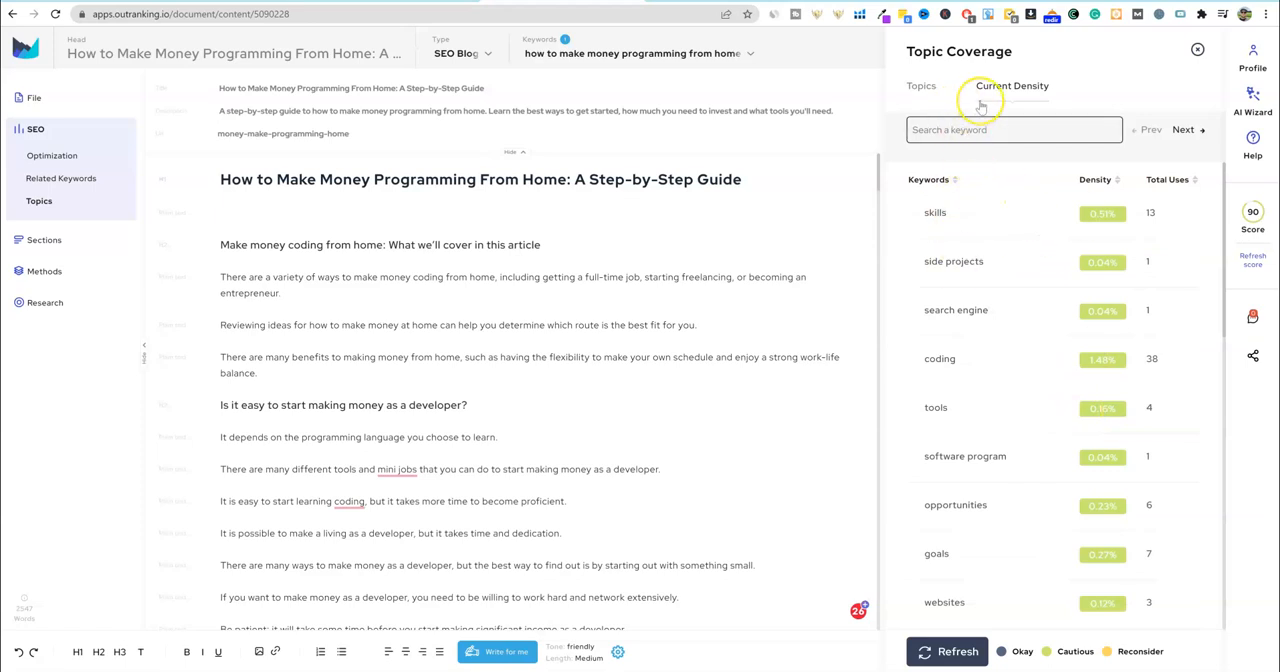
click(51, 240)
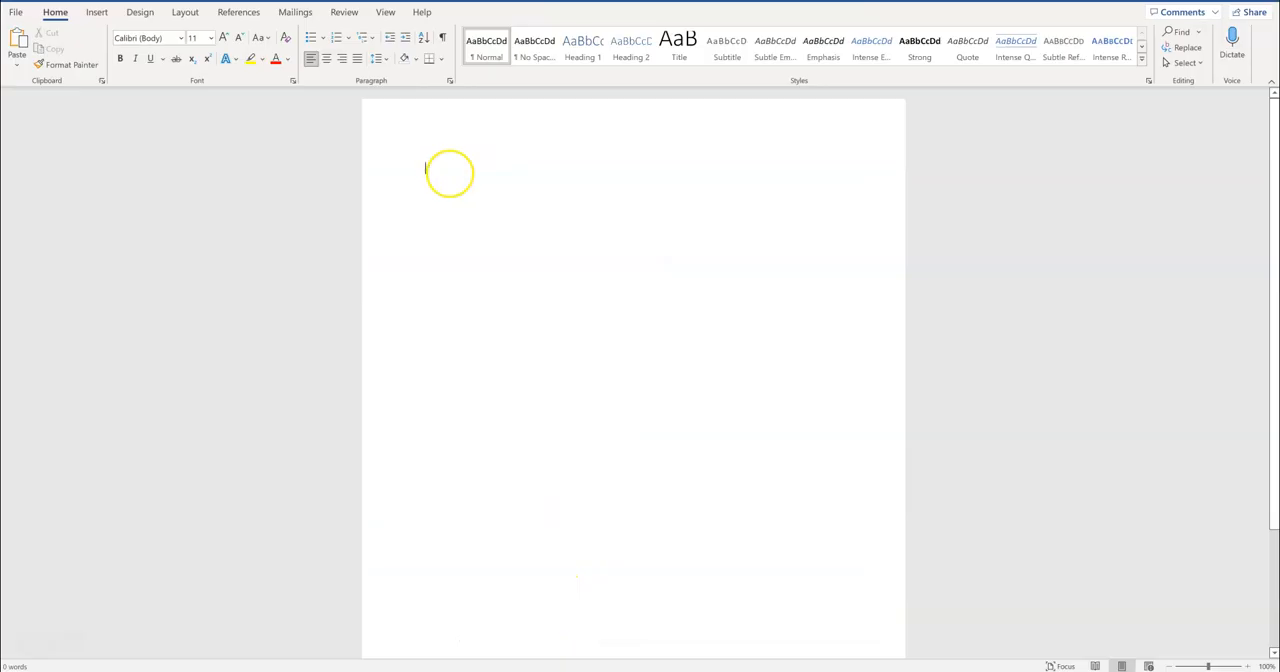
- Switch to Word and paste the copied article into the blank document
key(ctrl+v)
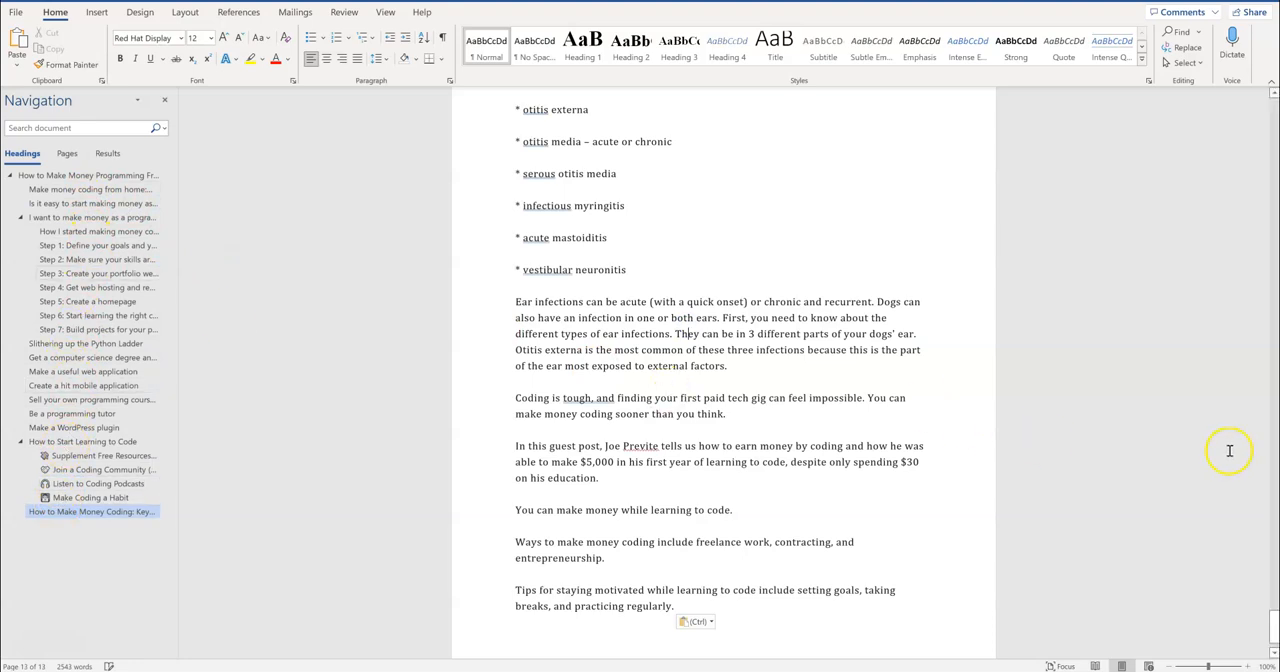
click(1272, 628)
drag(1272, 628, 1203, 64)
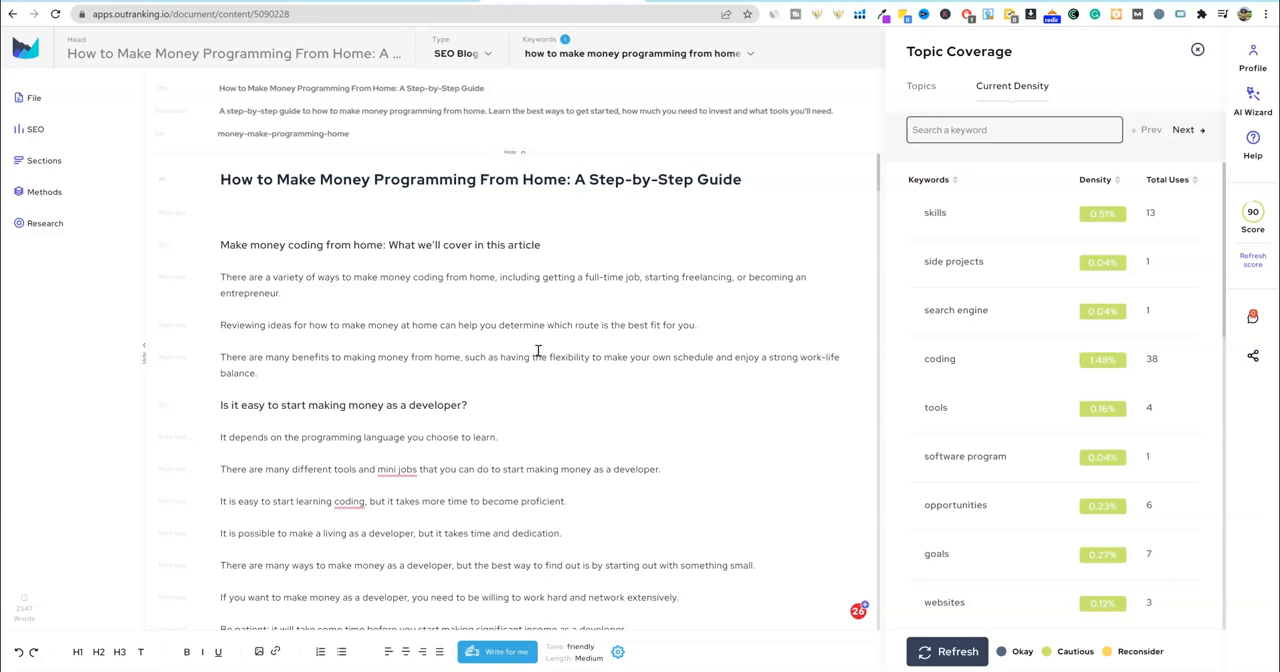
- Switch to the Outranking pricing page and examine the Standard Plan prices and the characters and documents add-ons
click(579, 417)
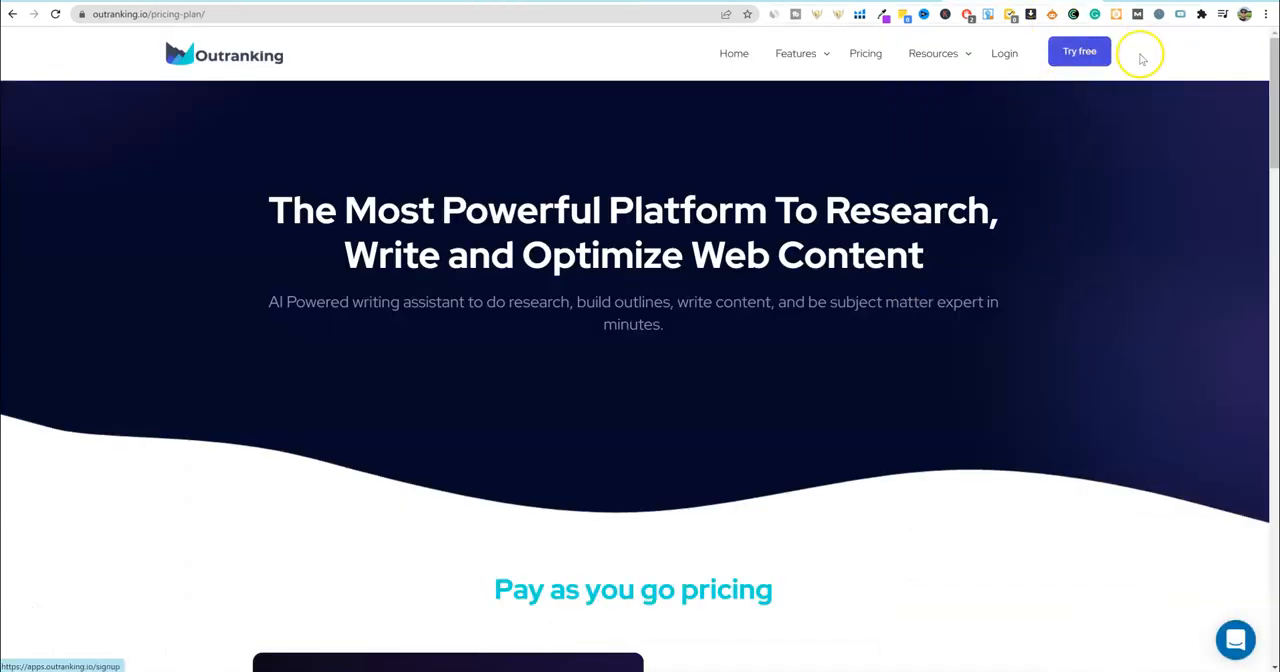
click(1079, 53)
scroll(977, 294, down, 4)
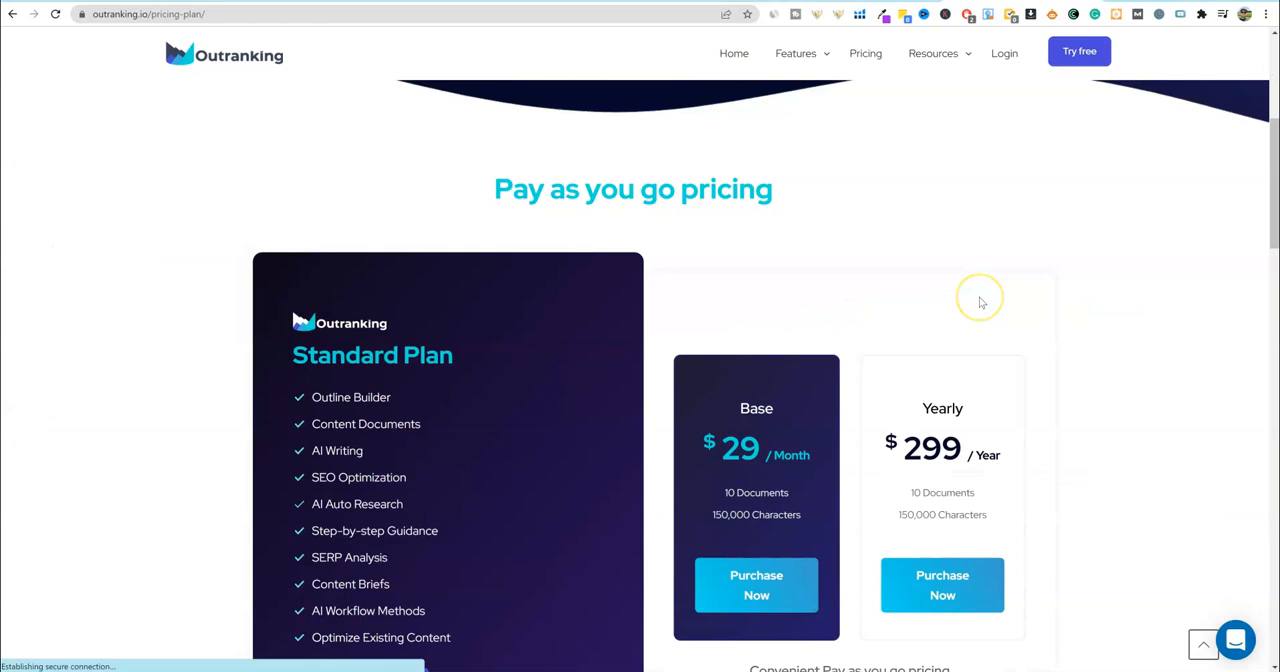
scroll(978, 297, up, 4)
scroll(979, 302, down, 4)
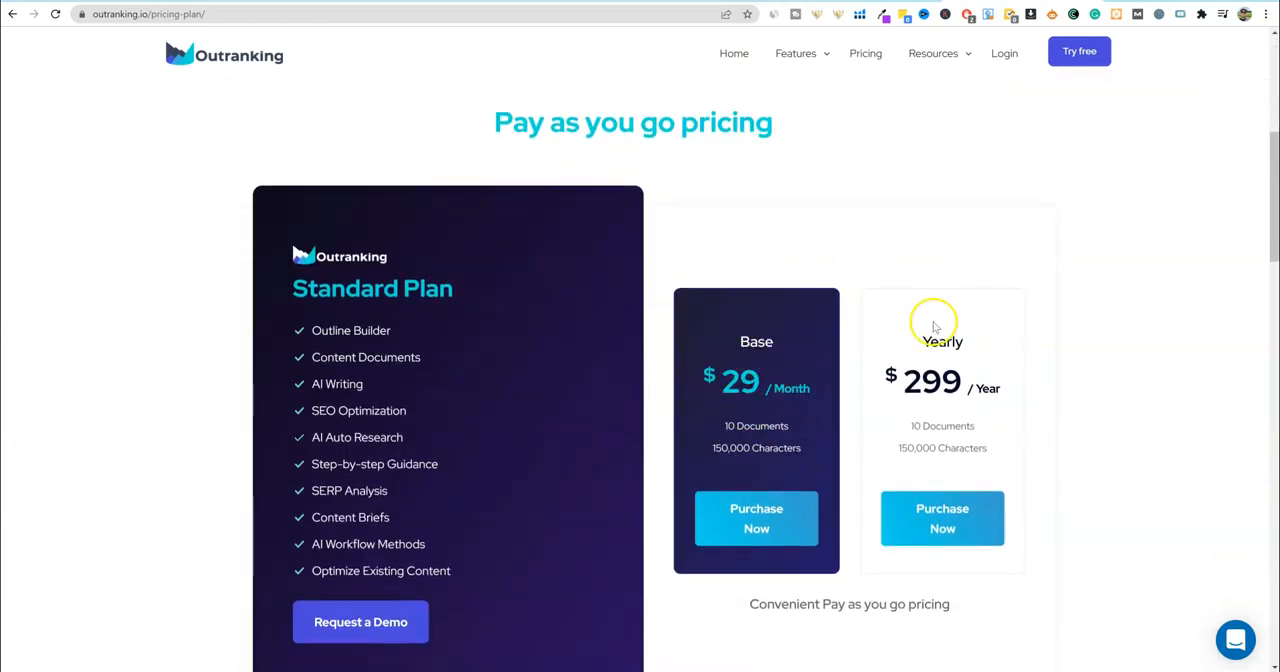
scroll(1095, 342, down, 8)
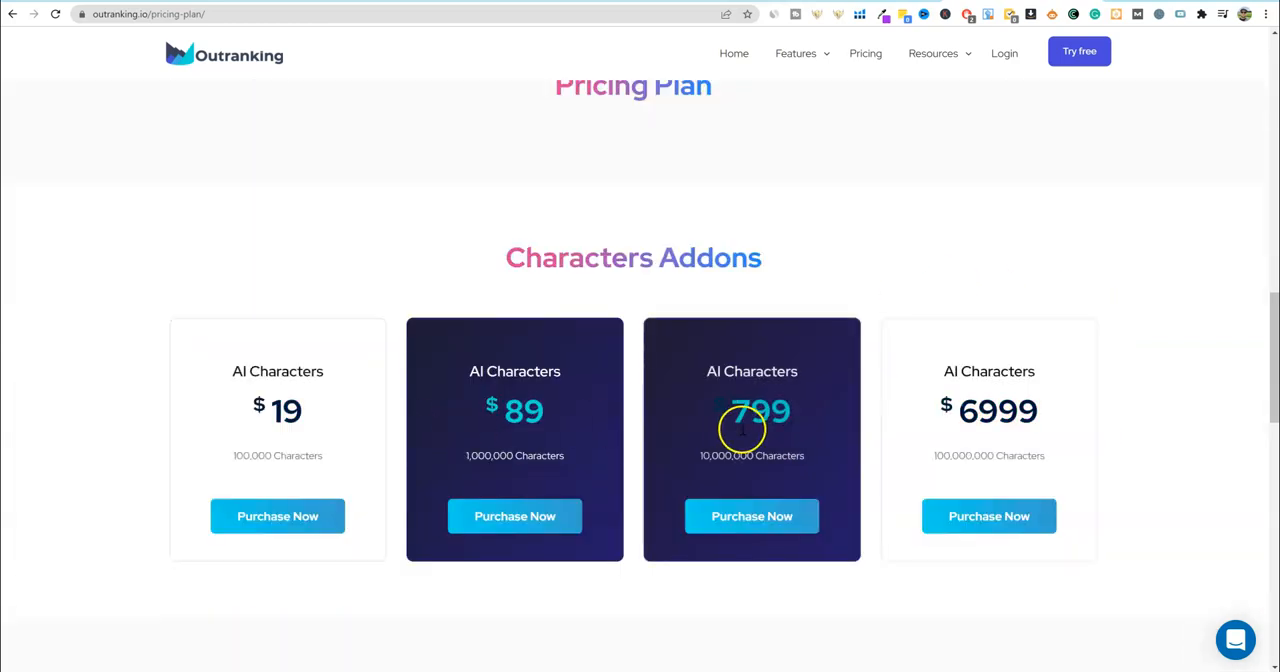
scroll(957, 354, down, 3)
scroll(700, 520, down, 4)
scroll(797, 514, up, 8)
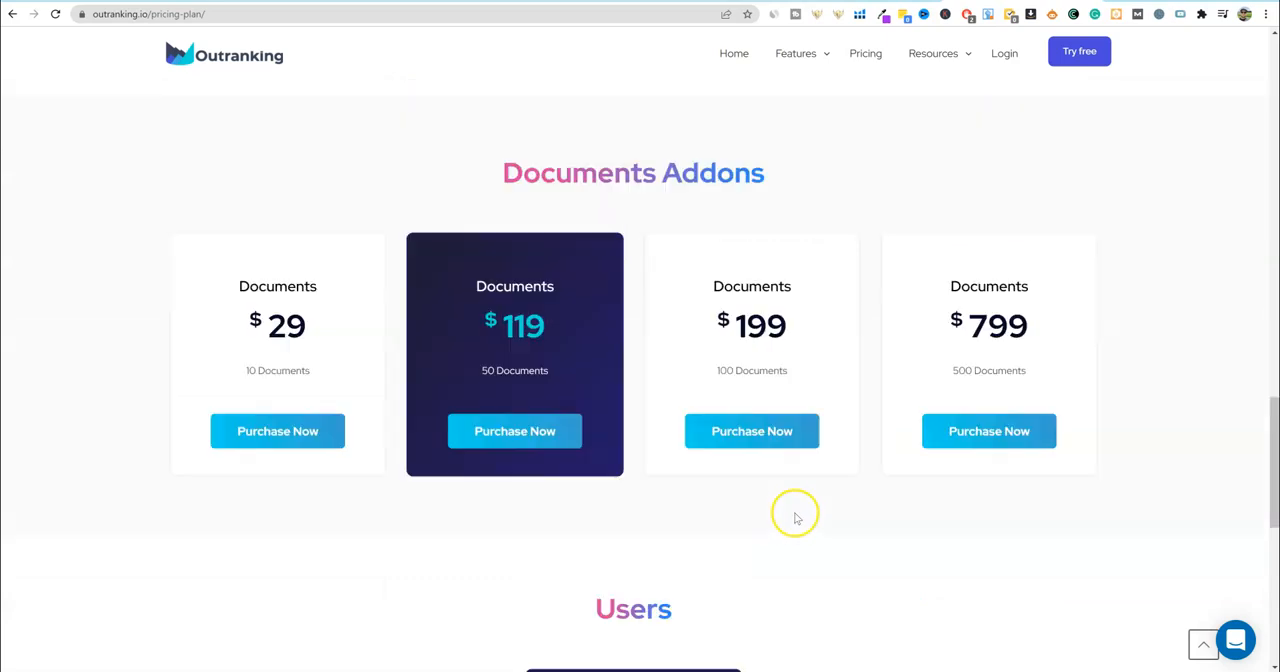
scroll(646, 492, up, 10)
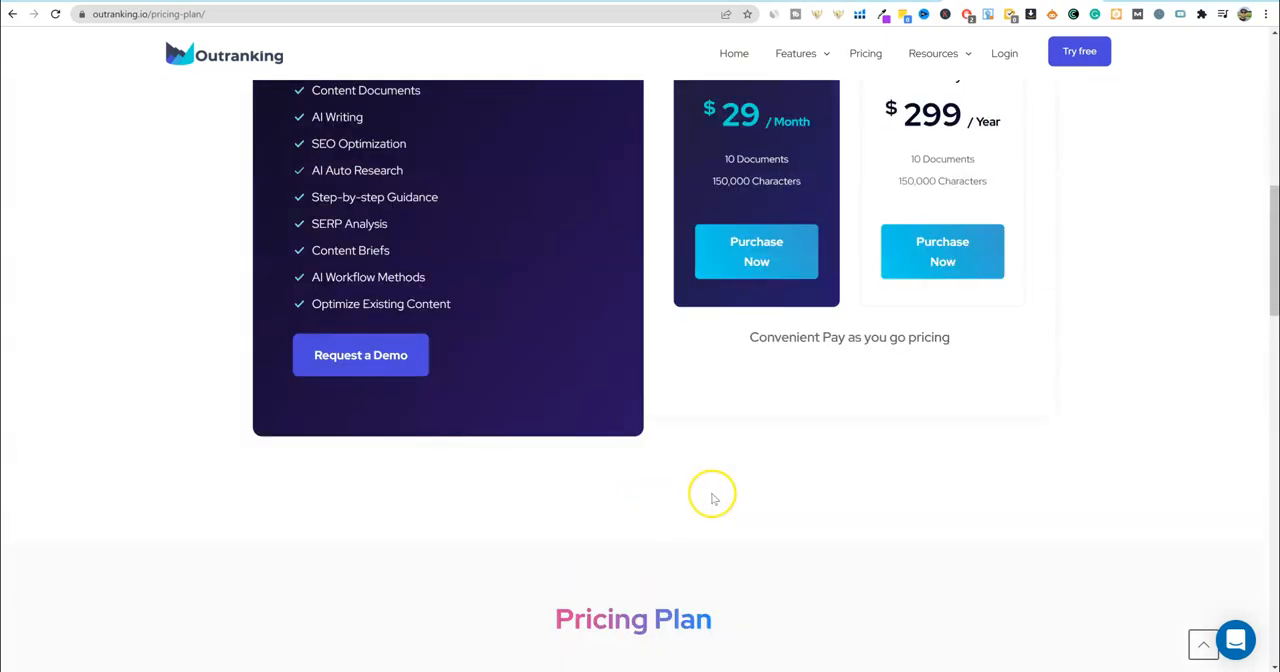